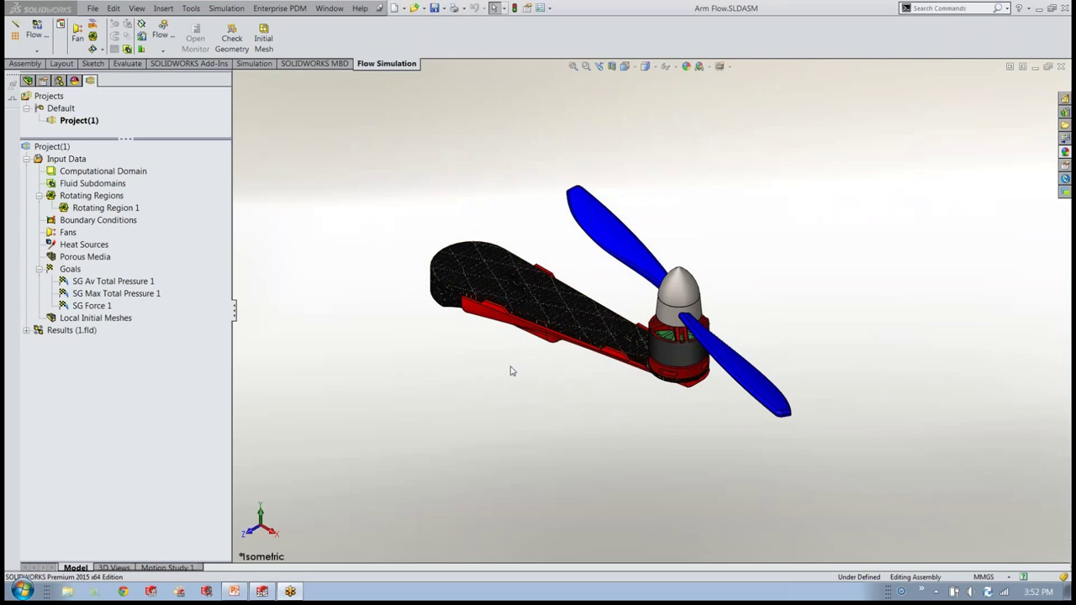
Examine the arm assembly from below and above, including the slotted vent in the red cover, the motor and the propeller.
middle_drag(509, 368, 591, 379)
scroll(509, 412, down, 3)
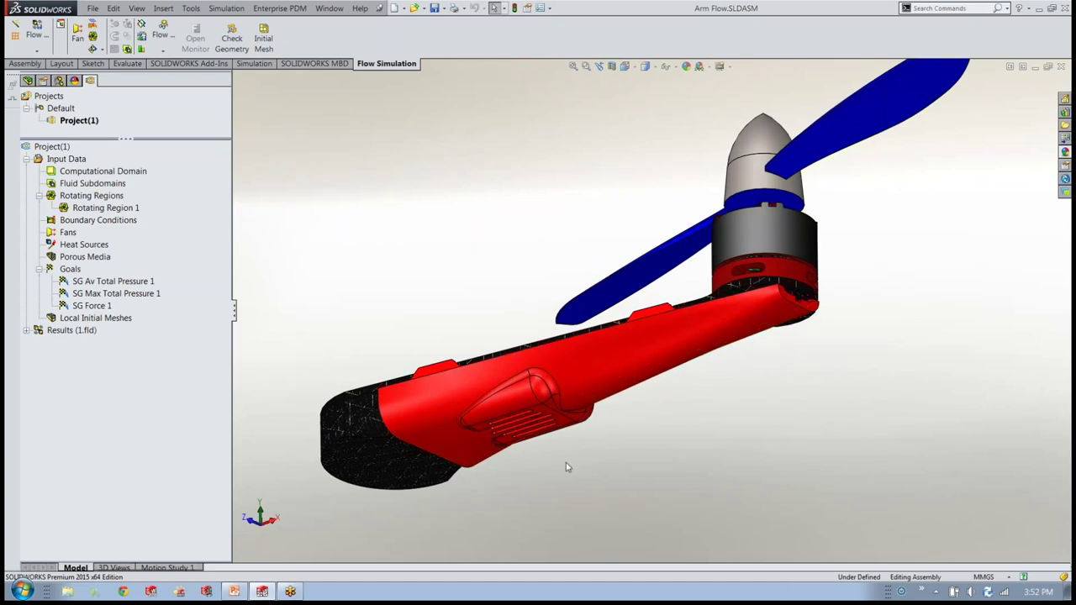
scroll(564, 433, down, 8)
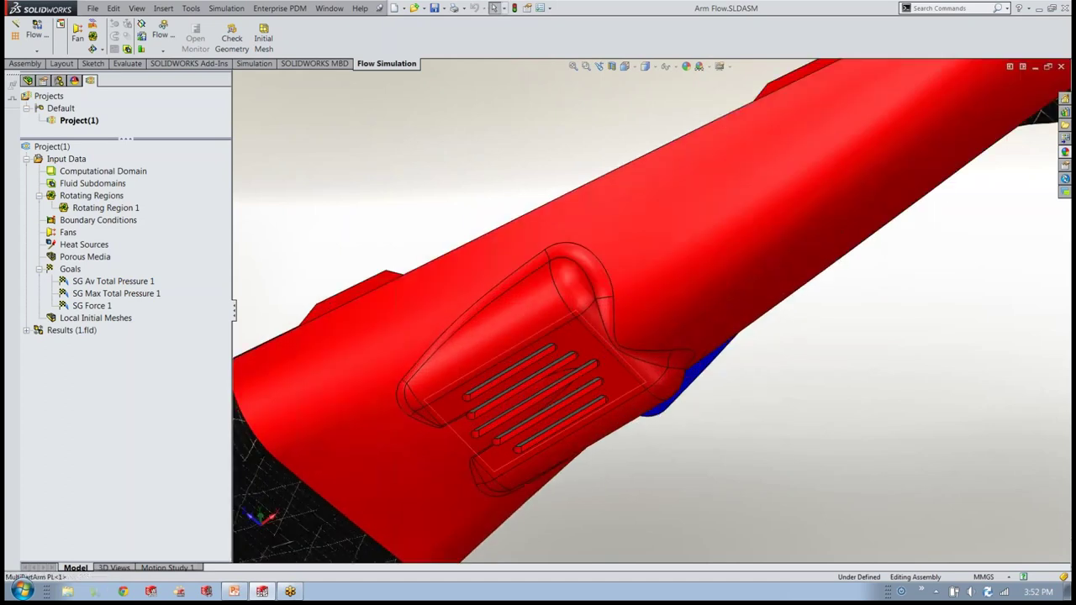
middle_drag(545, 346, 576, 348)
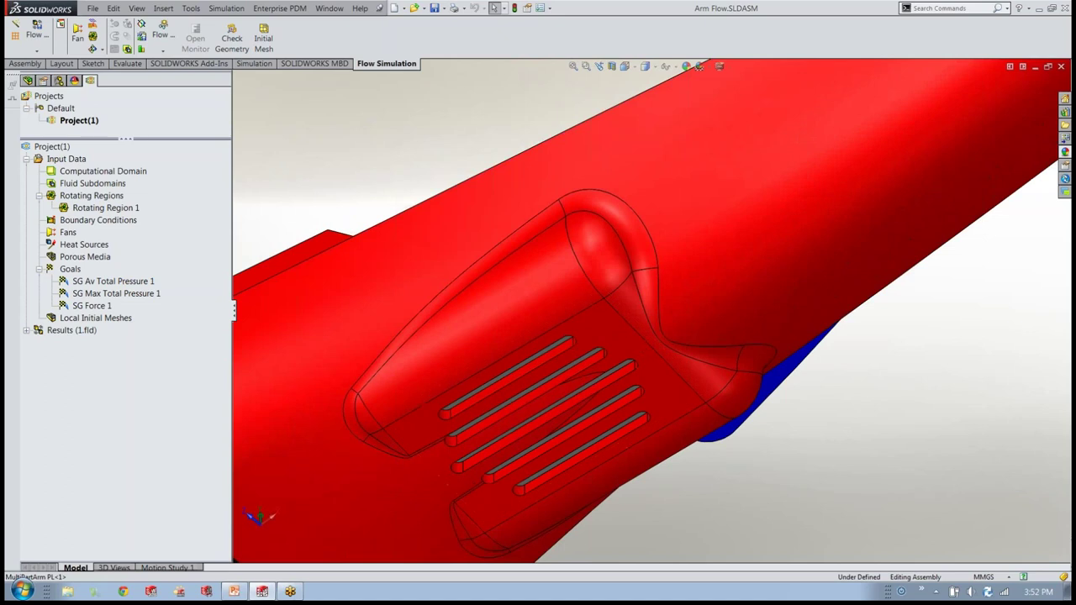
scroll(570, 473, up, 6)
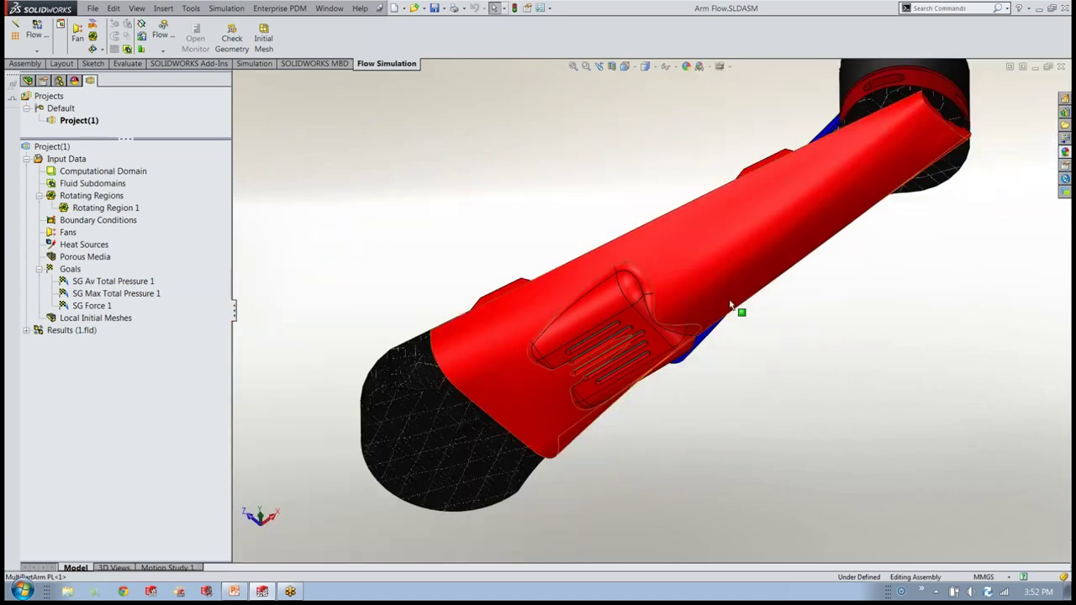
middle_drag(632, 336, 644, 312)
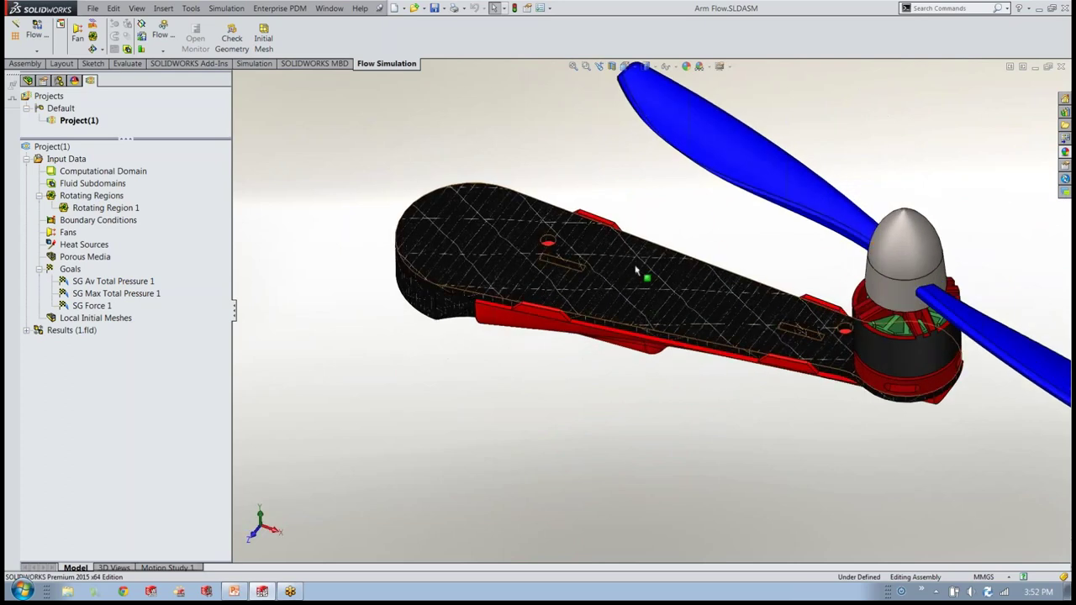
scroll(633, 245, up, 2)
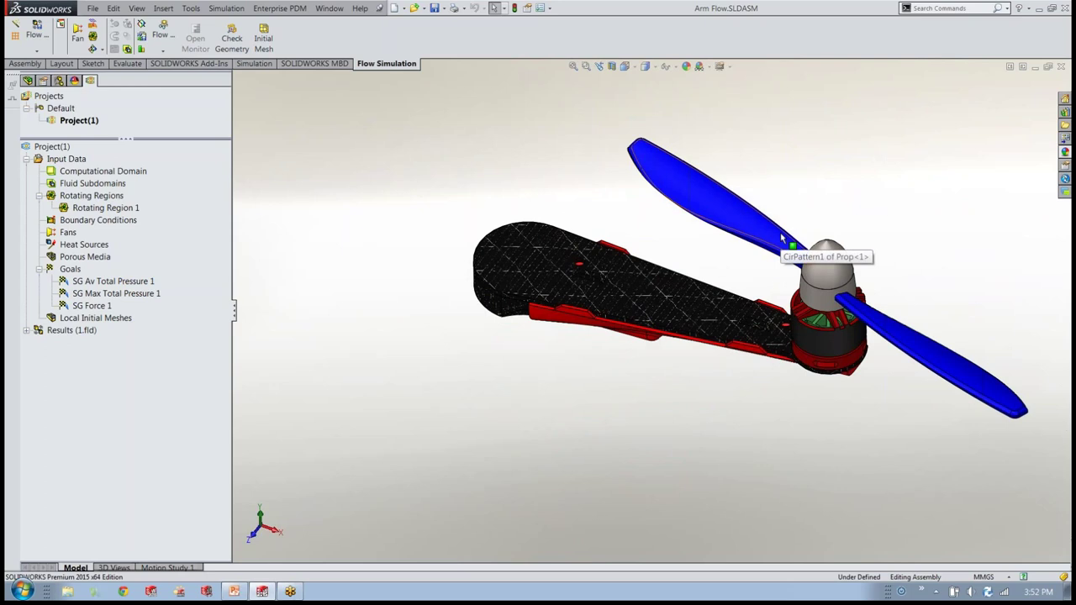
scroll(782, 241, down, 1)
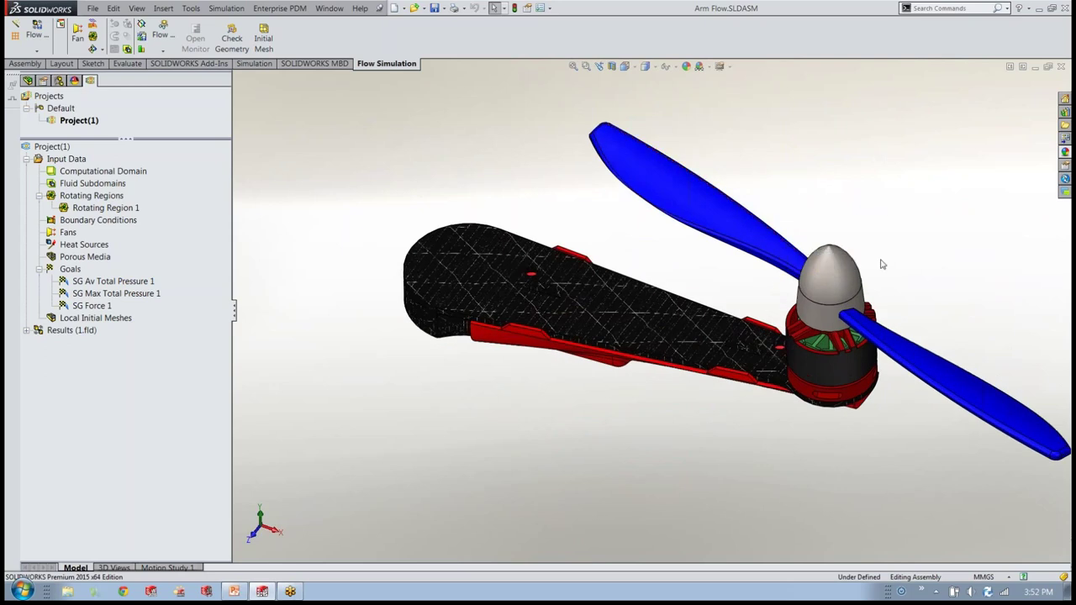
scroll(882, 265, down, 1)
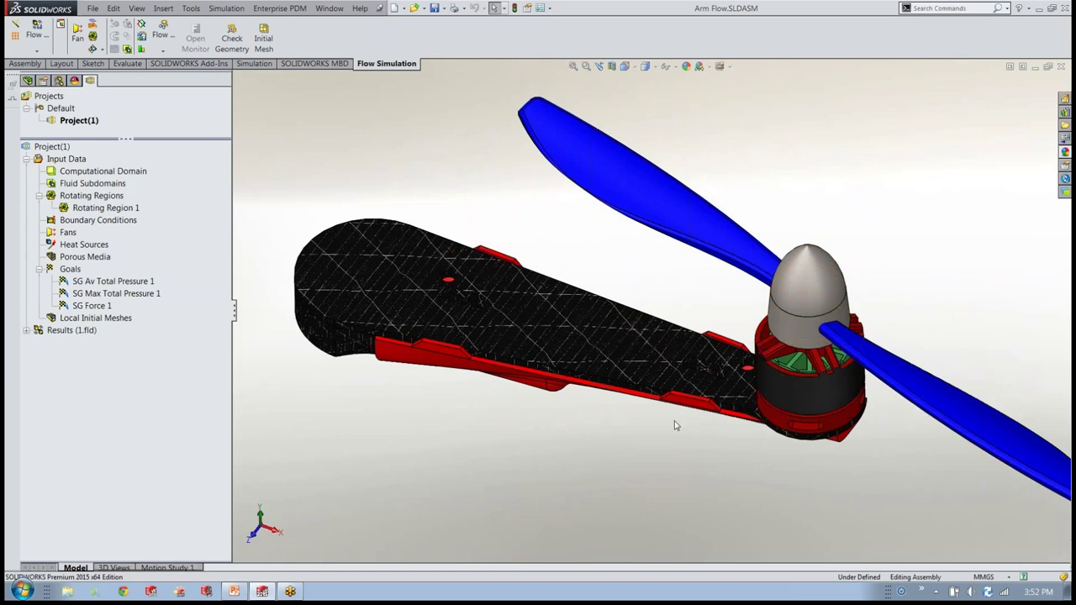
middle_drag(663, 418, 655, 439)
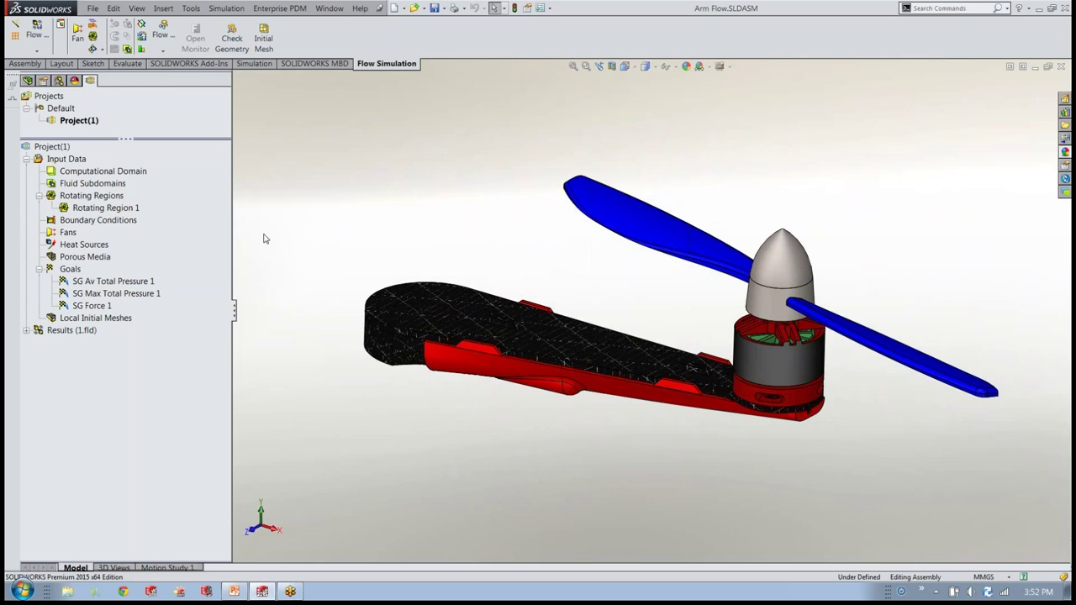
Highlight the ROTATION component in the assembly tree and inspect the cylindrical volume it forms around the propeller from several angles.
click(28, 80)
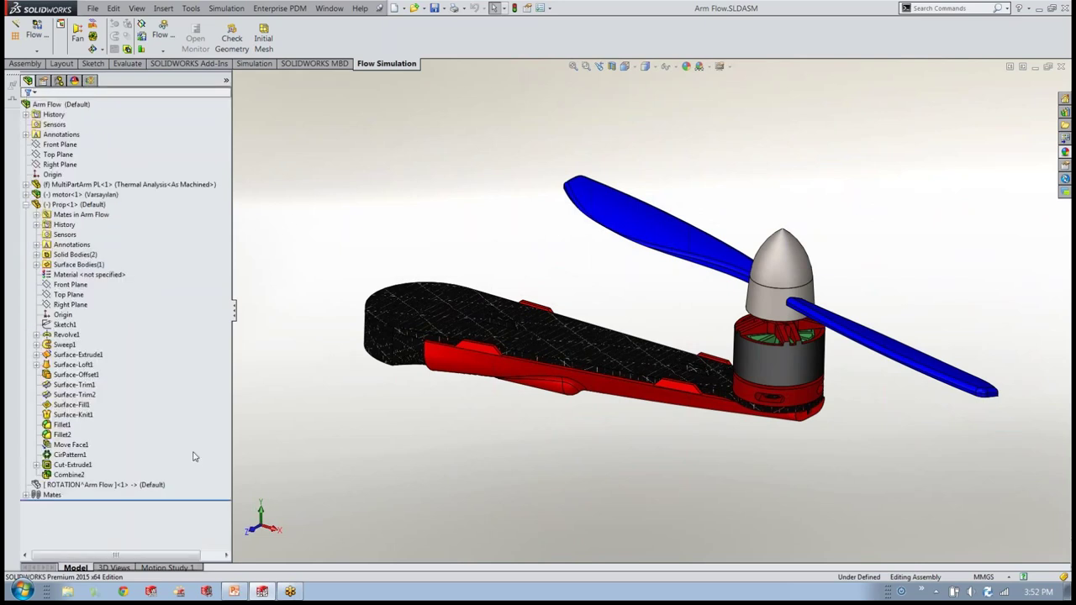
click(122, 486)
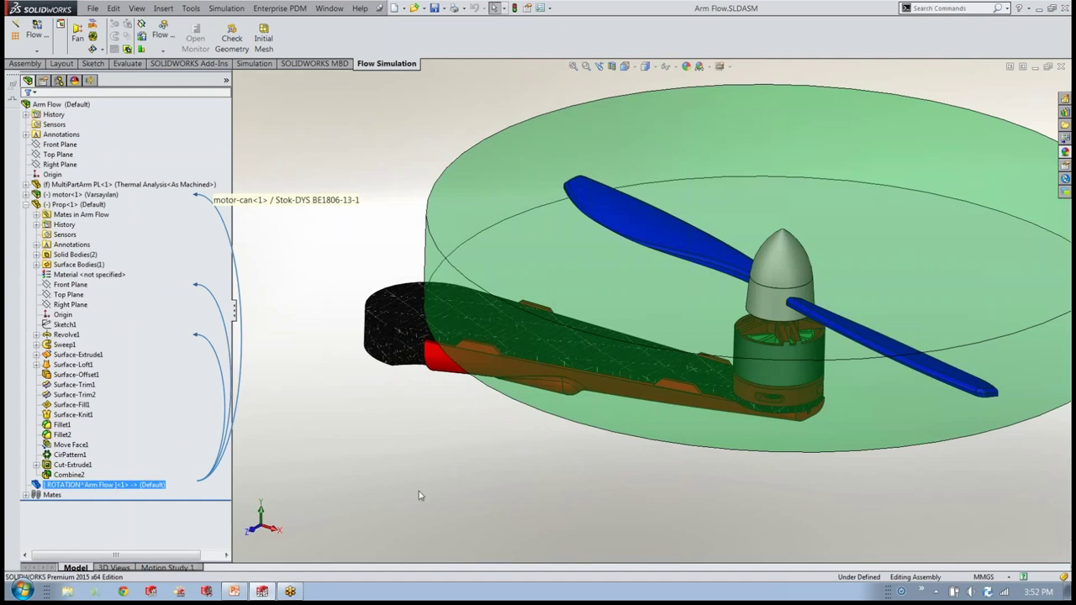
middle_drag(418, 490, 546, 388)
key(f)
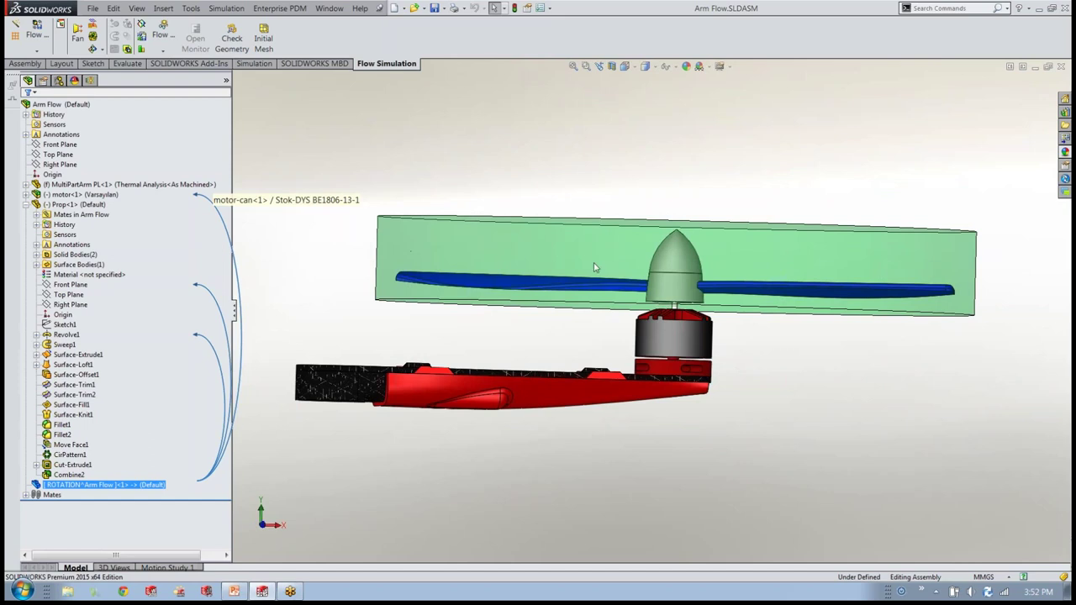
middle_drag(681, 346, 721, 365)
middle_drag(785, 423, 740, 461)
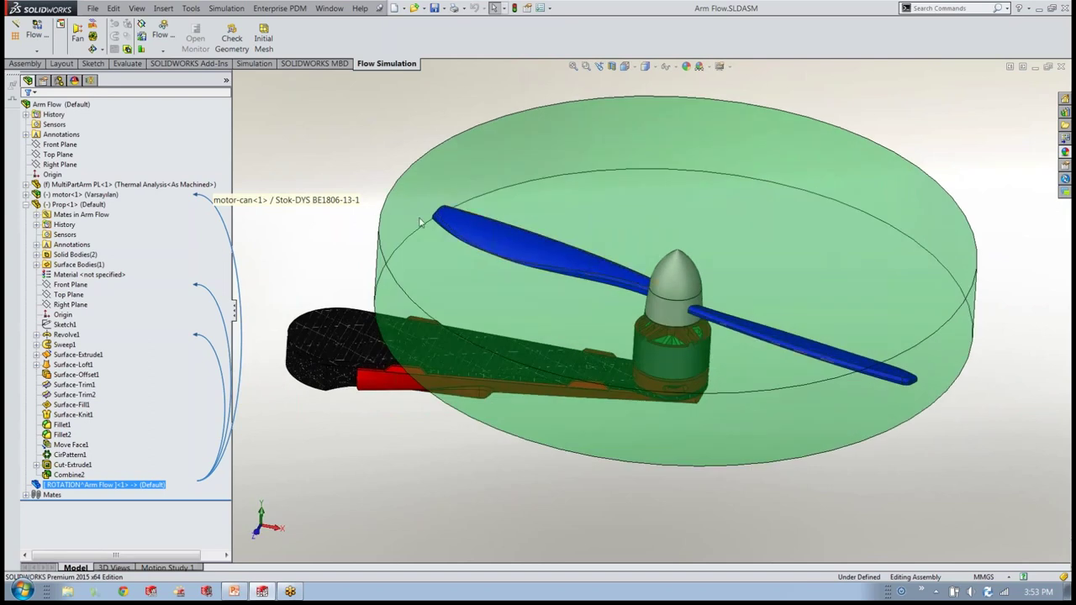
click(545, 488)
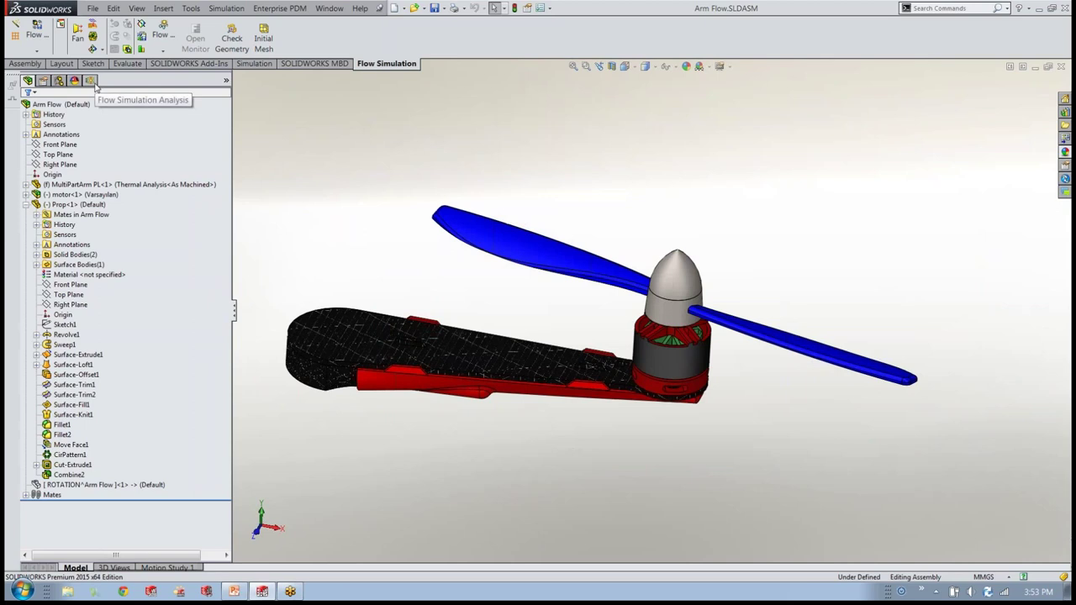
Review the definition of Rotating Region 1 in the flow project, checking its assigned component and angular velocity.
click(91, 81)
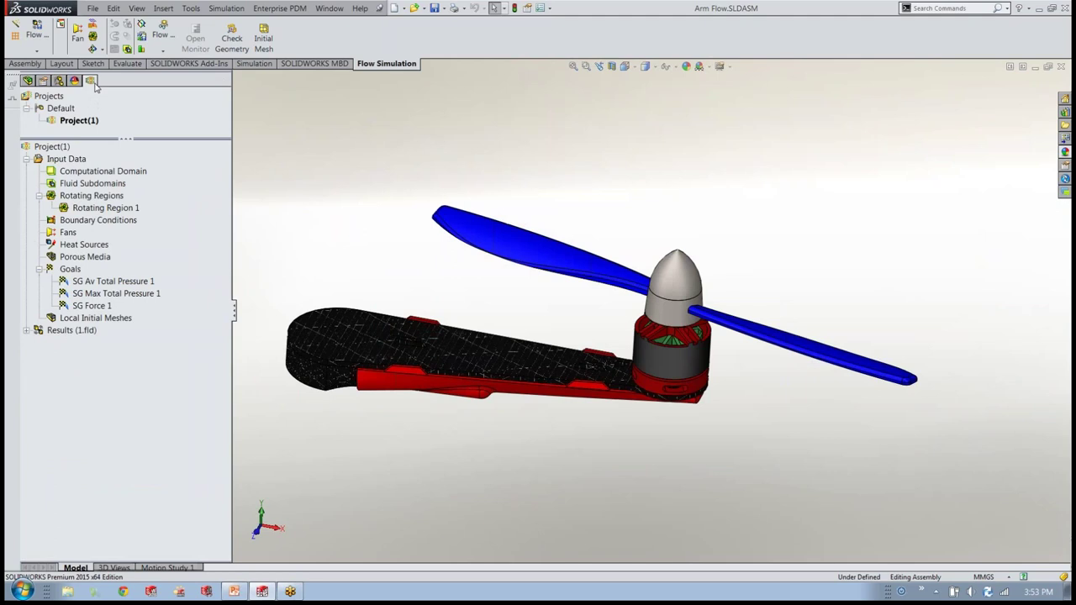
click(89, 208)
right_click(91, 208)
click(127, 214)
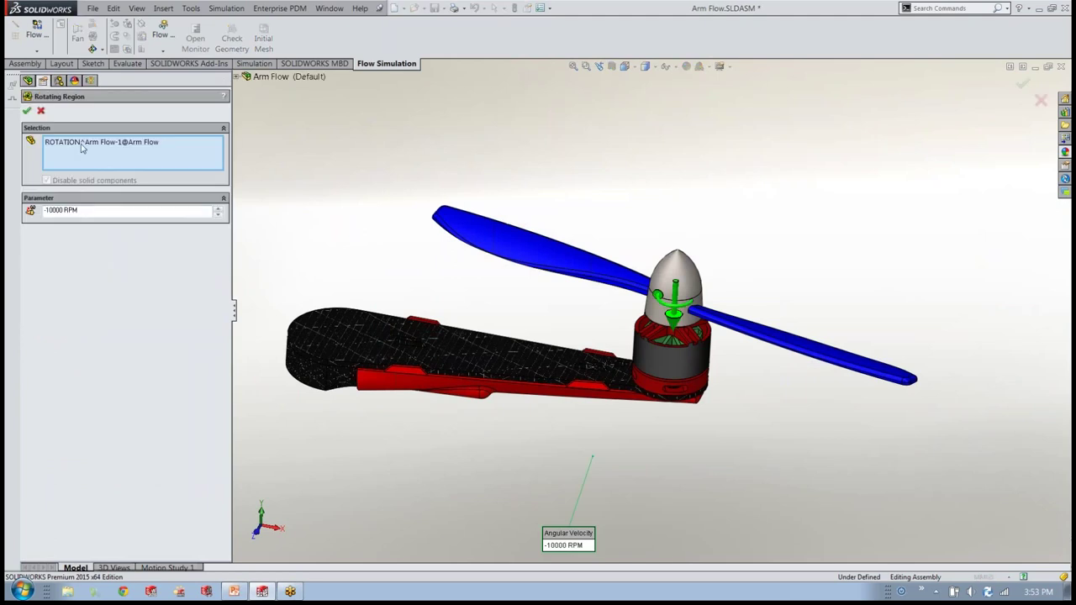
click(78, 145)
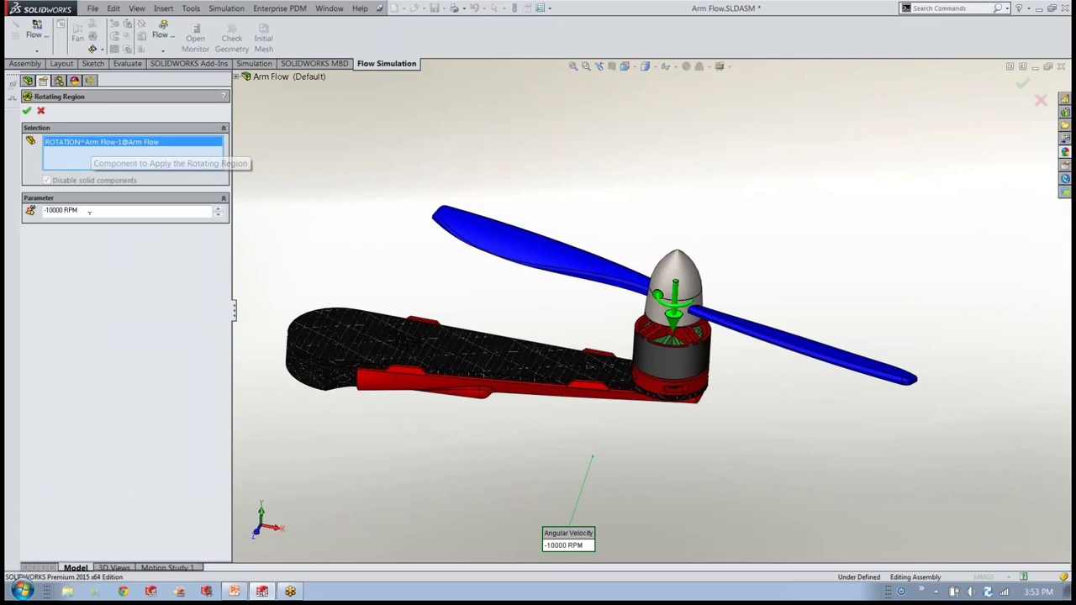
key(super+plus)
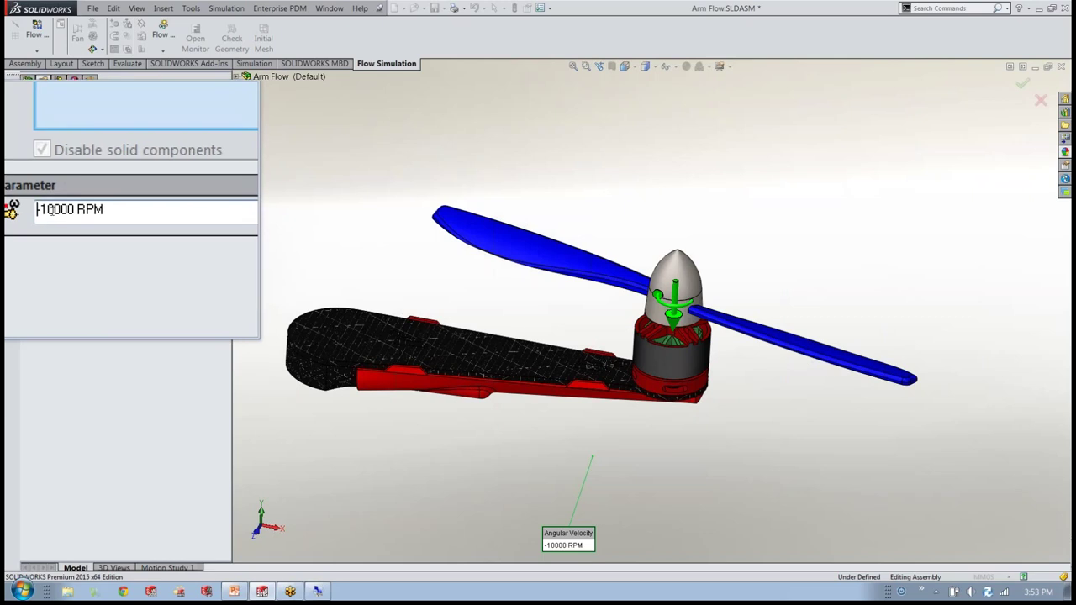
key(super+Escape)
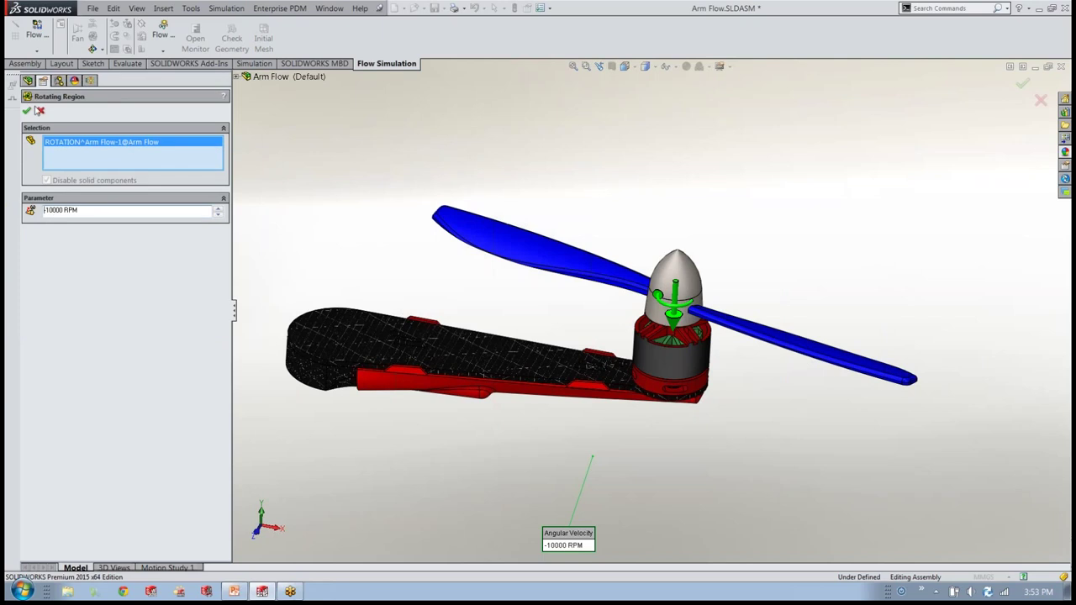
click(30, 109)
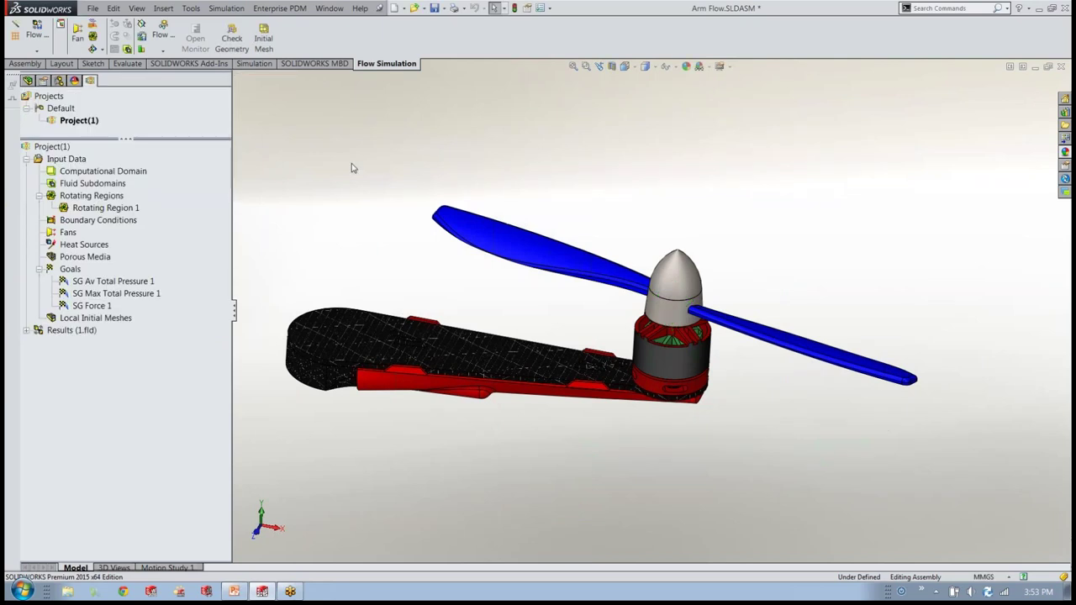
Check the initial and ambient conditions in the project's general settings, especially the Y-direction velocity, without changing anything.
right_click(76, 159)
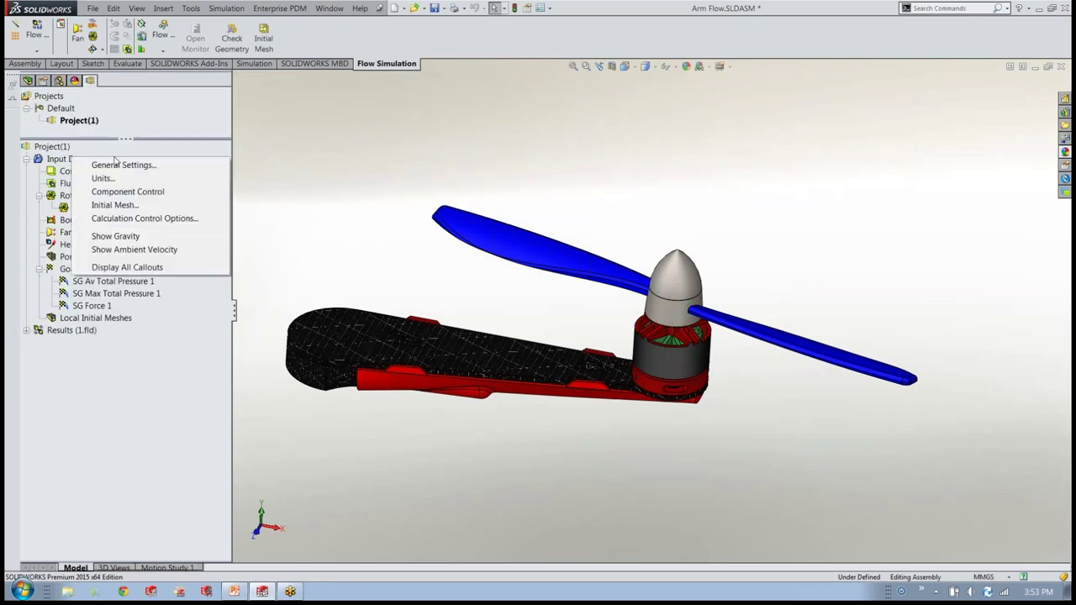
click(140, 167)
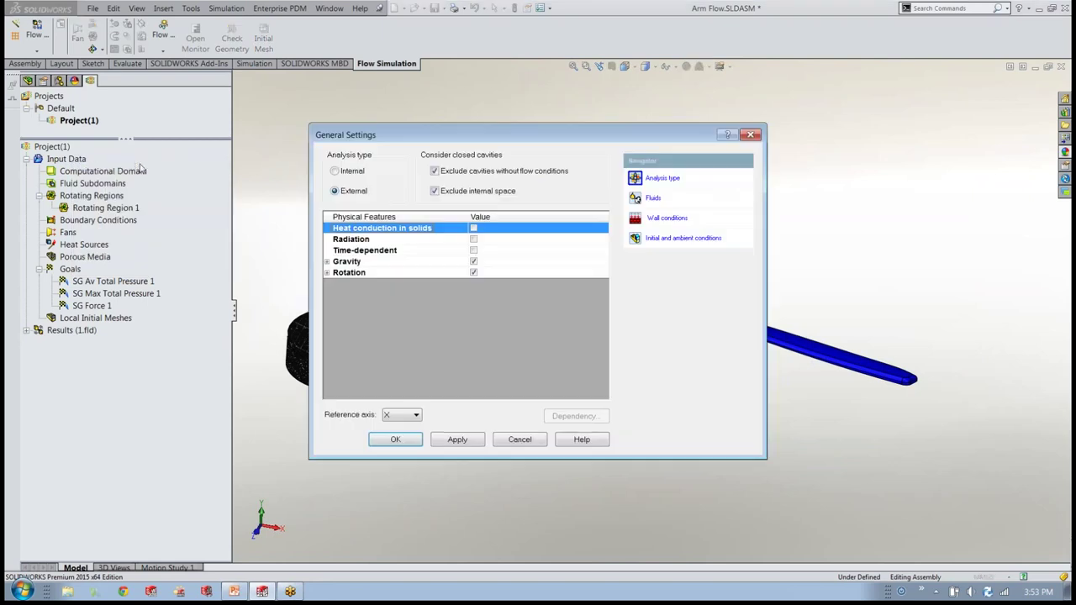
click(708, 238)
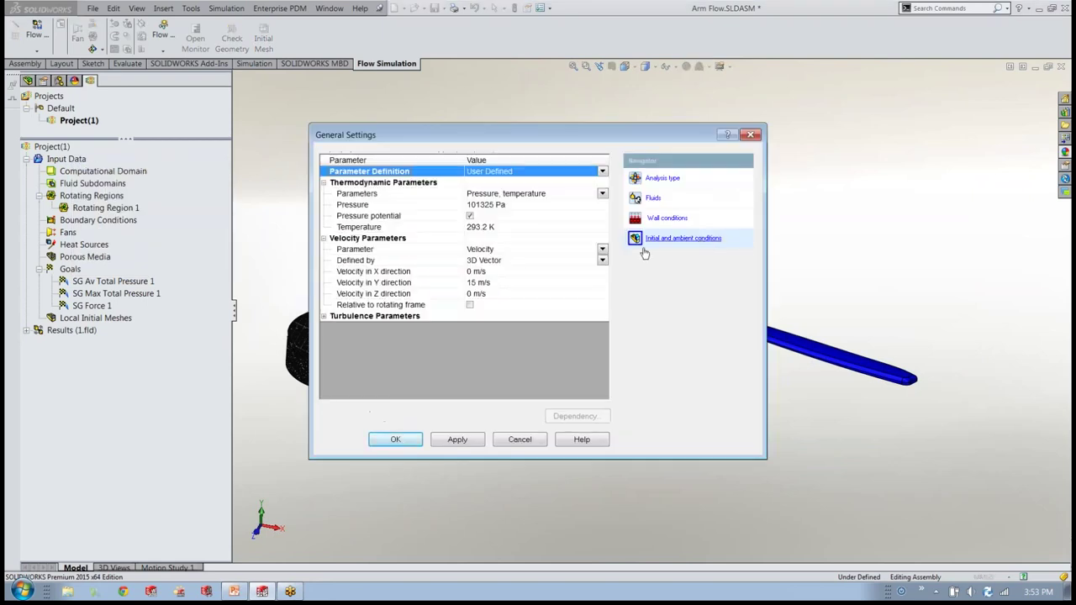
key(super+plus)
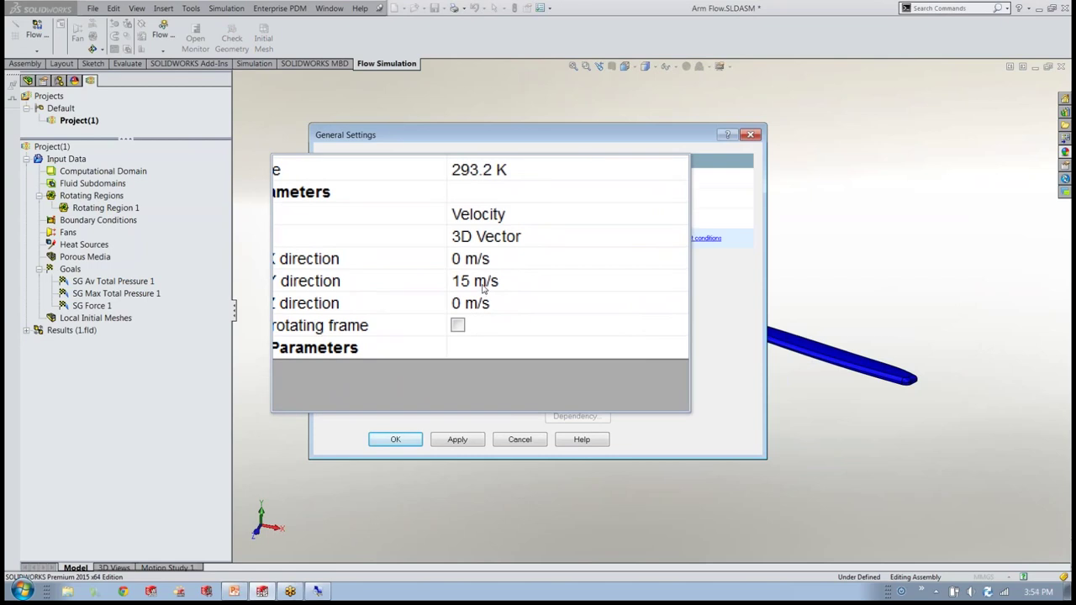
key(super+Escape)
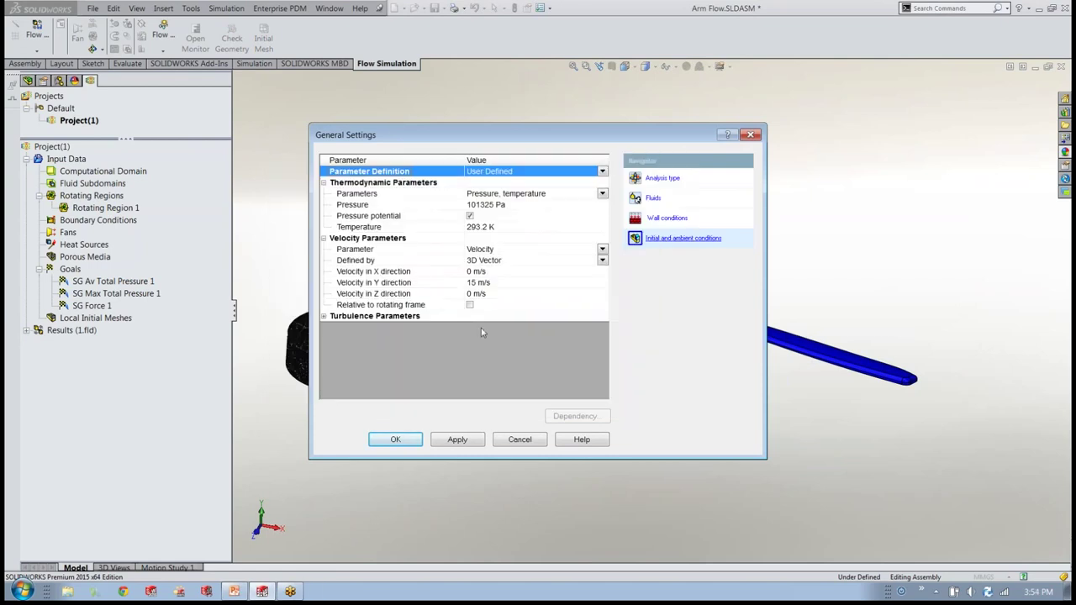
click(522, 441)
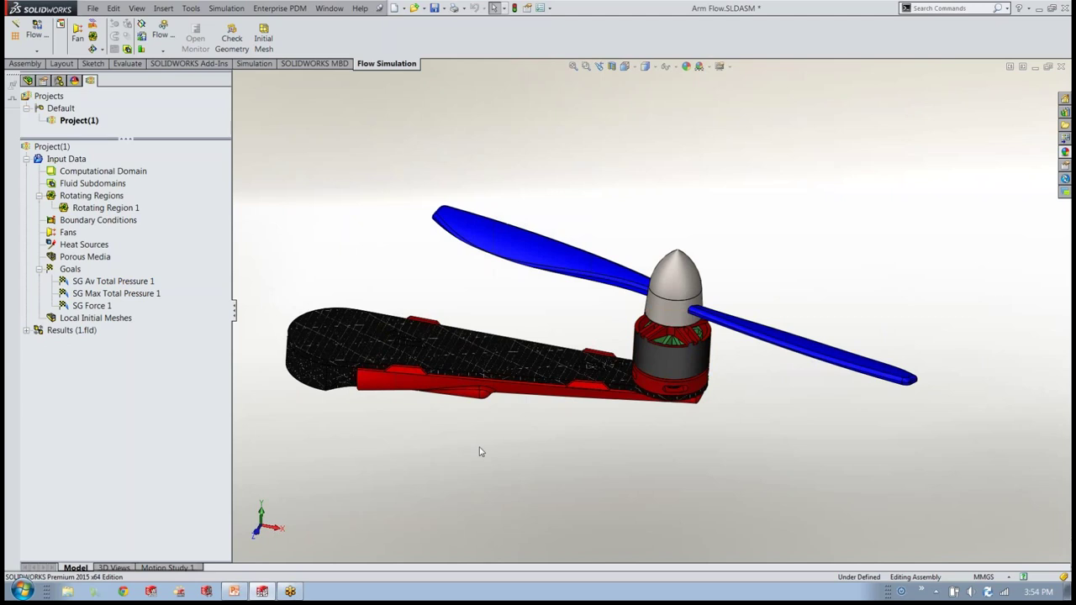
Highlight the surfaces assigned to the average total pressure, maximum total pressure and force goals in turn, and clear the selection.
mouse_move(478, 449)
middle_down()
mouse_move(480, 415)
mouse_move(467, 407)
mouse_move(459, 456)
mouse_move(474, 449)
middle_up()
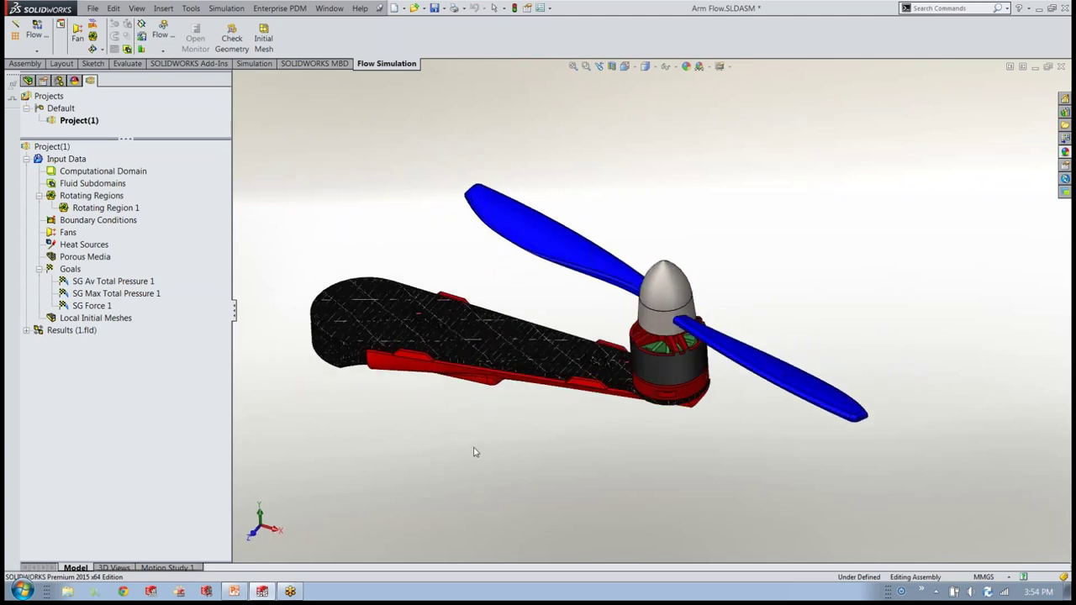
click(84, 282)
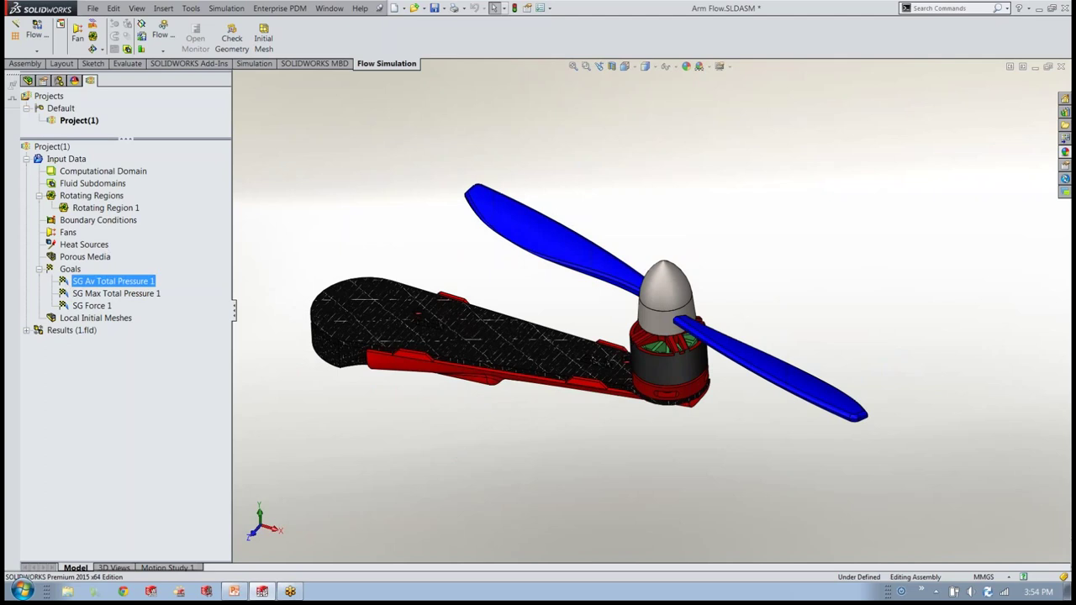
click(83, 294)
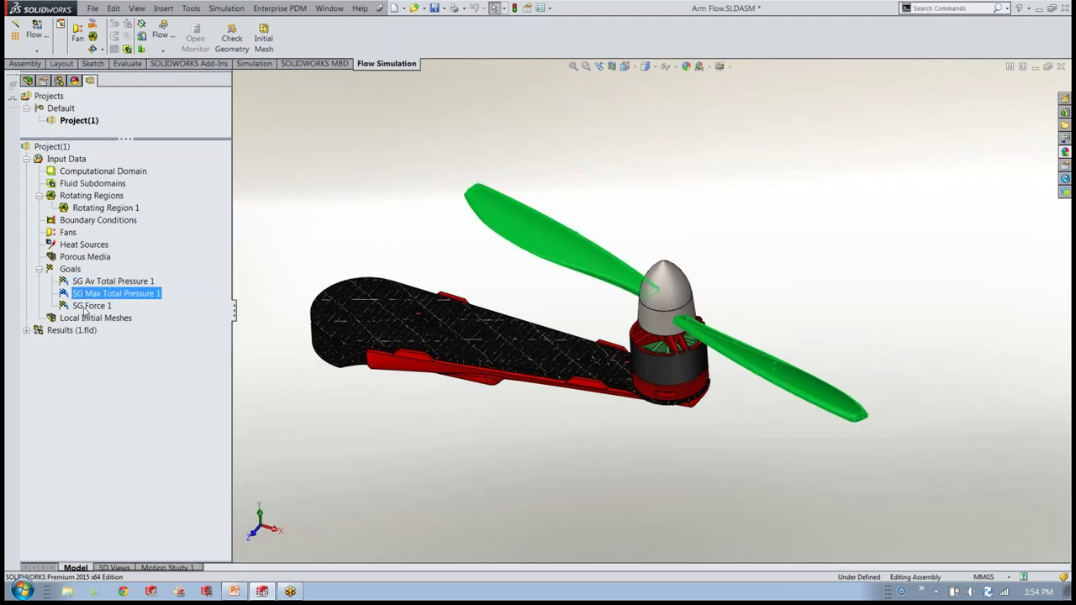
click(85, 308)
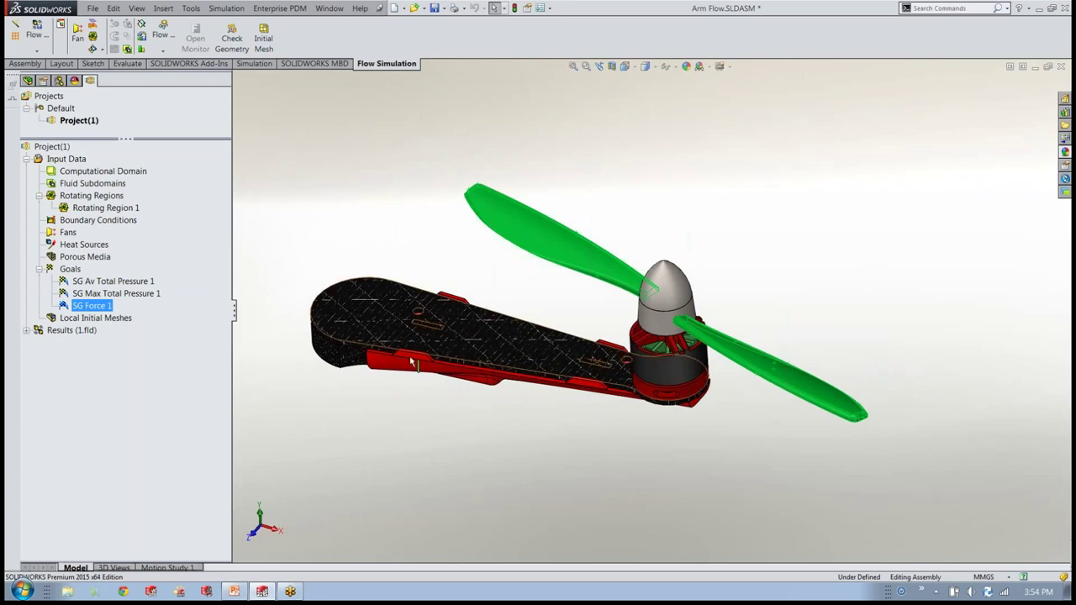
click(91, 293)
click(90, 283)
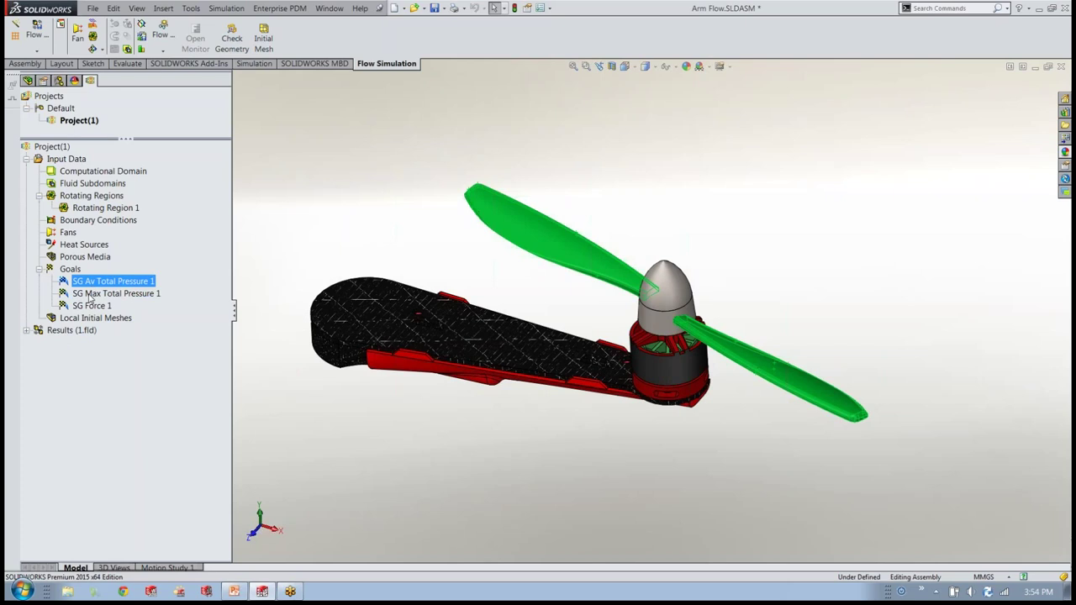
click(89, 296)
click(83, 308)
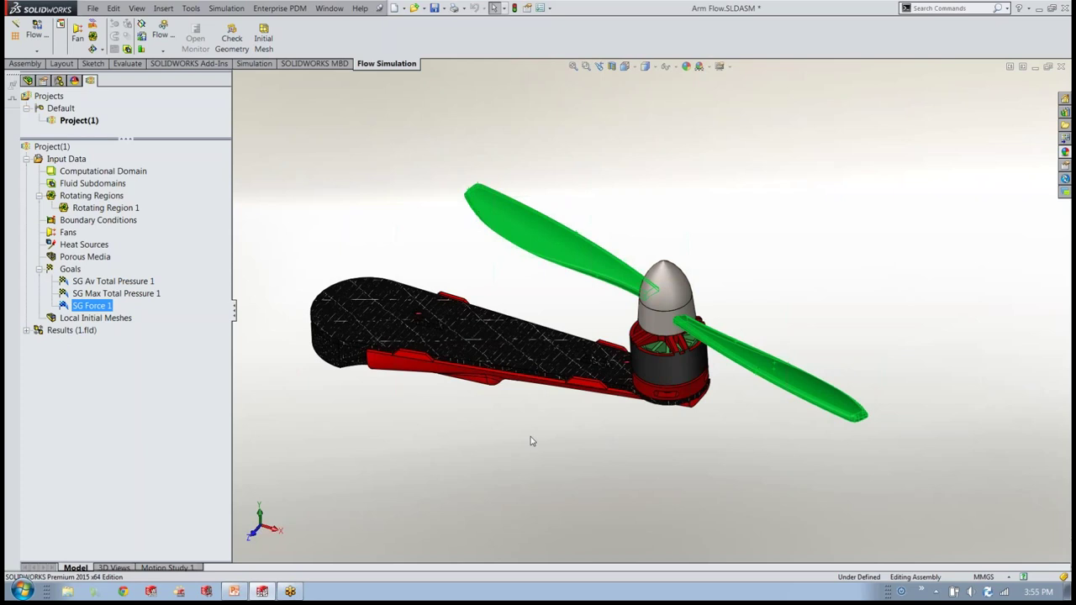
click(478, 276)
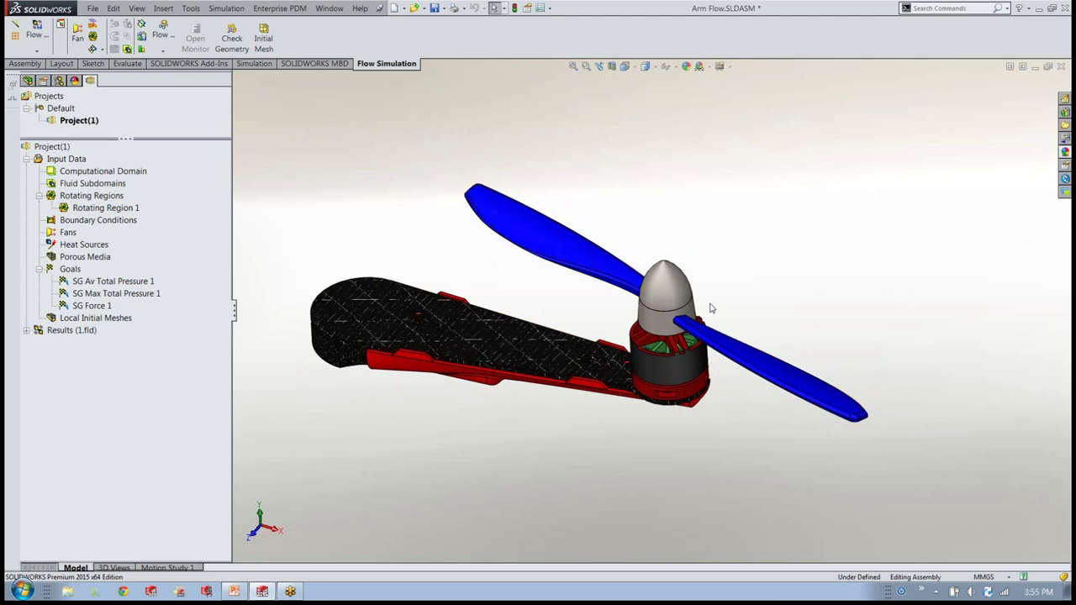
Show the pressure contours of Surface Plot 1, inspect both sides of the propeller blades, and hide the plot.
click(26, 331)
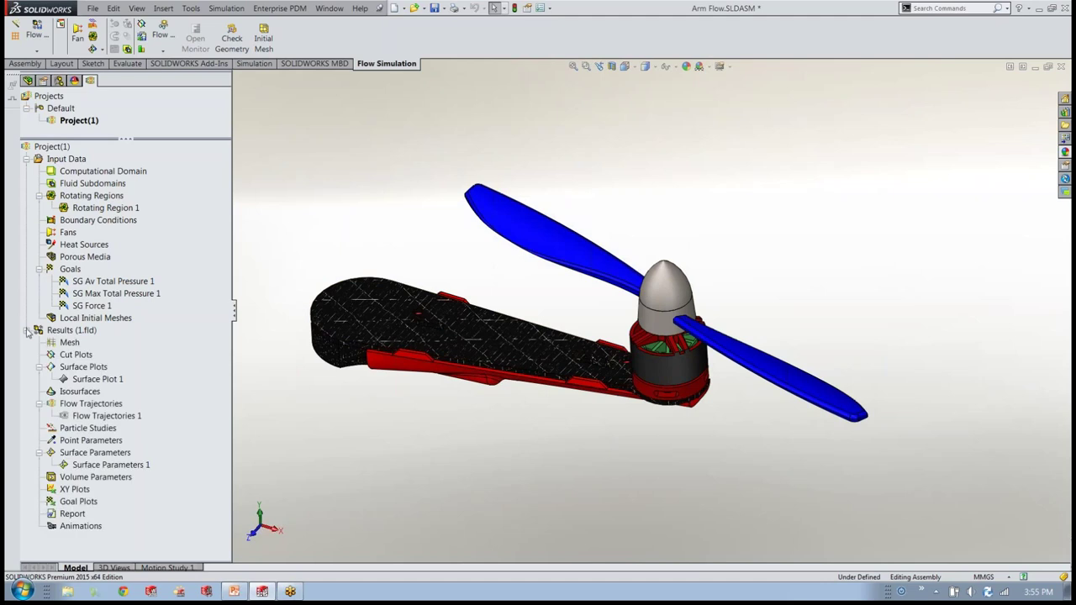
right_click(90, 381)
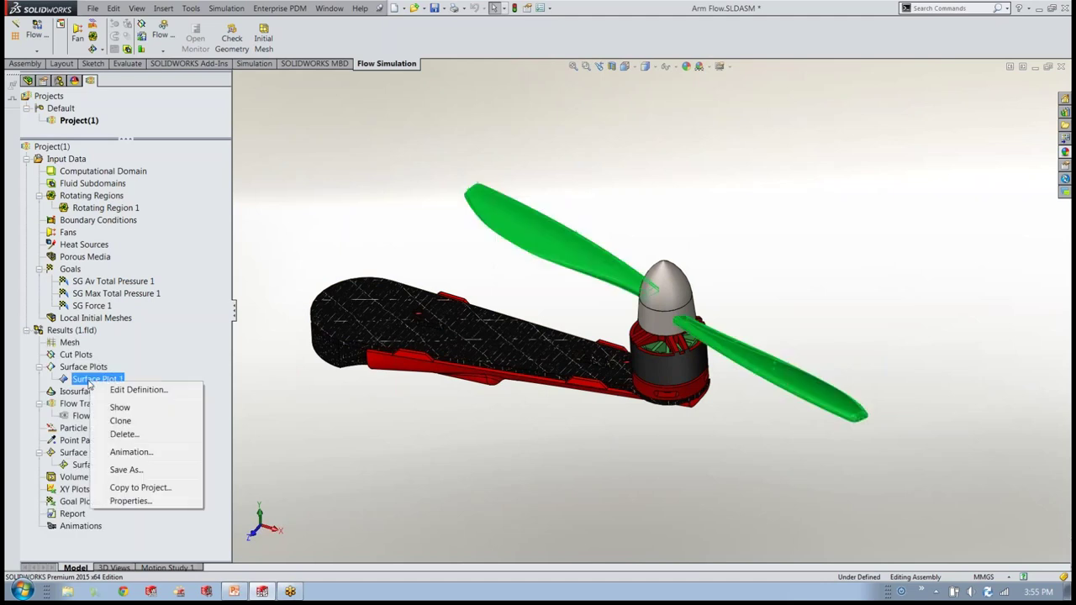
click(118, 407)
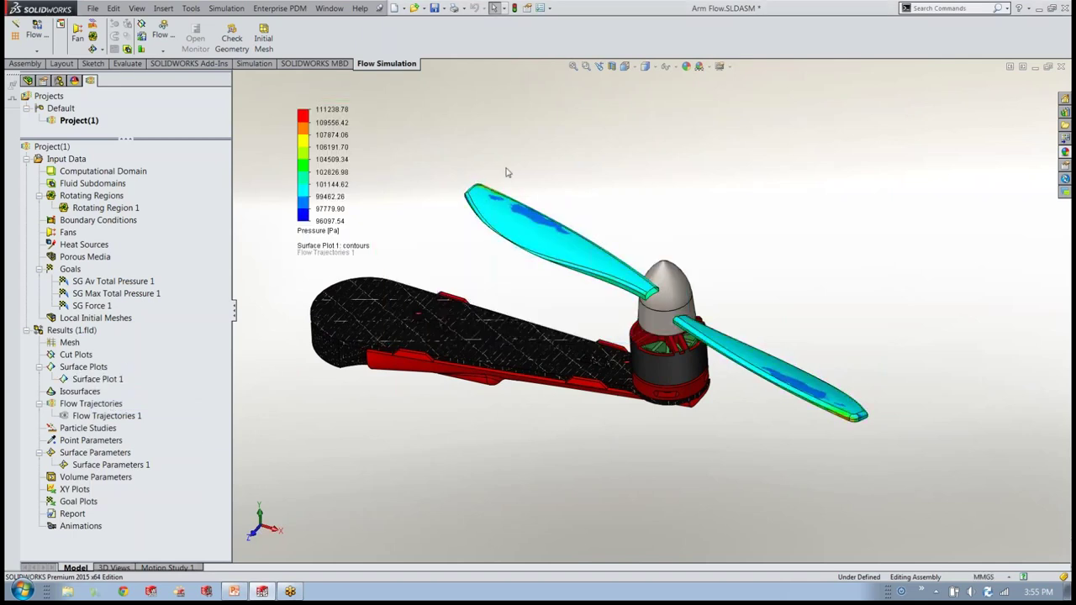
middle_drag(581, 291, 503, 162)
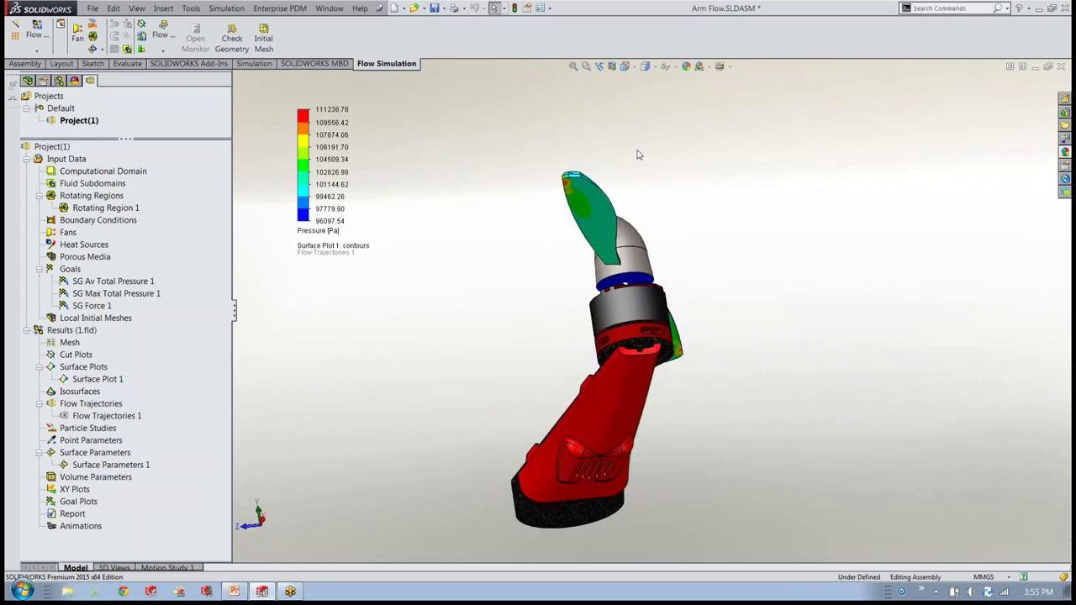
middle_drag(639, 155, 631, 168)
scroll(595, 211, down, 3)
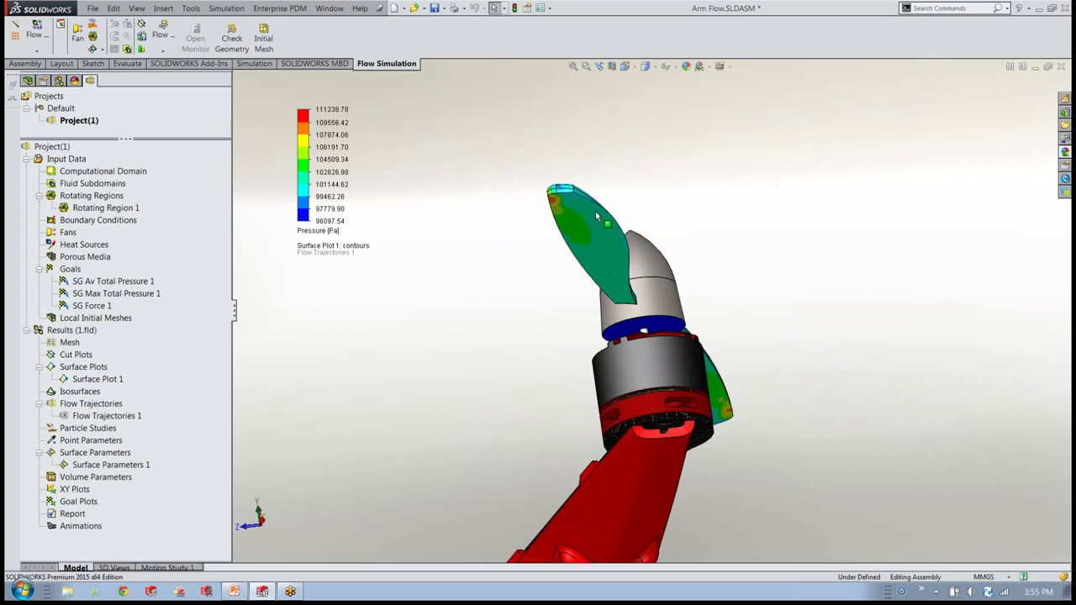
middle_drag(553, 255, 589, 299)
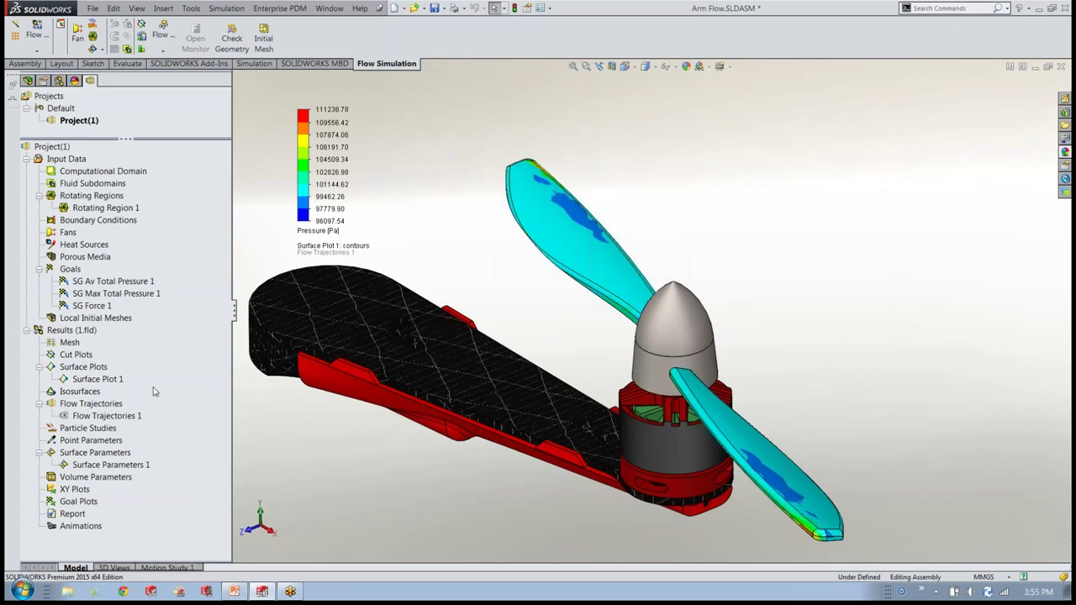
right_click(100, 380)
click(159, 406)
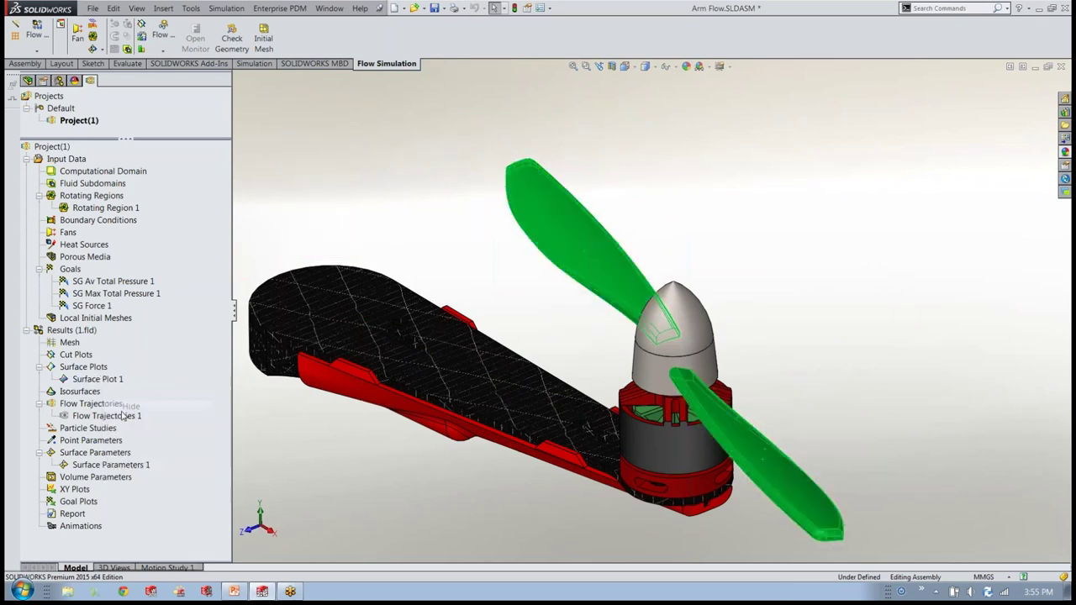
Show Flow Trajectories 1 around the arm and propeller, inspect the flow paths, and hide them.
right_click(108, 413)
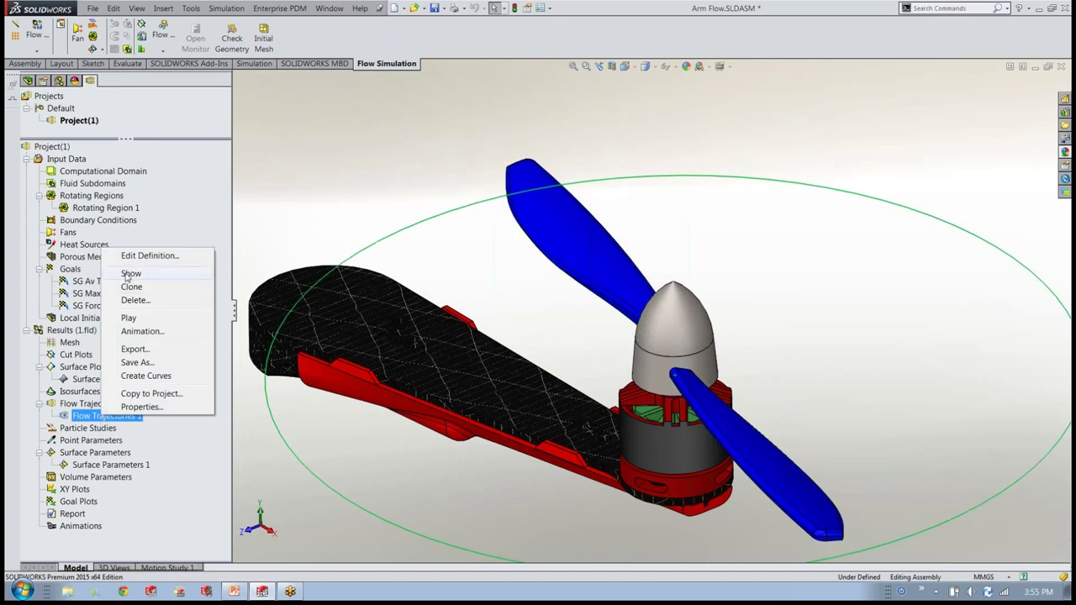
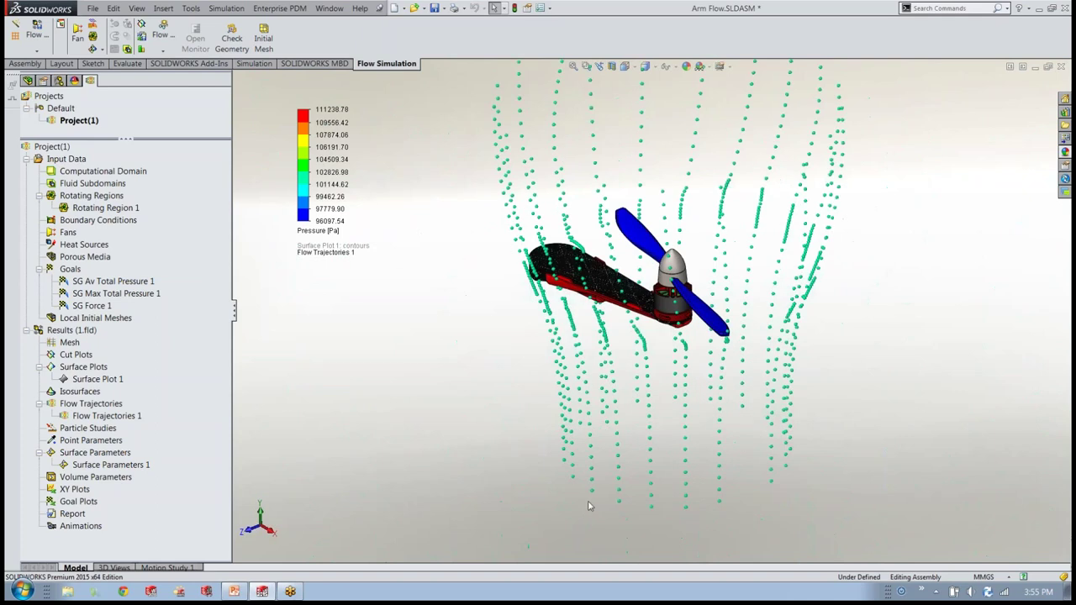
ctrl+middle_drag(565, 479, 618, 446)
middle_drag(609, 486, 623, 467)
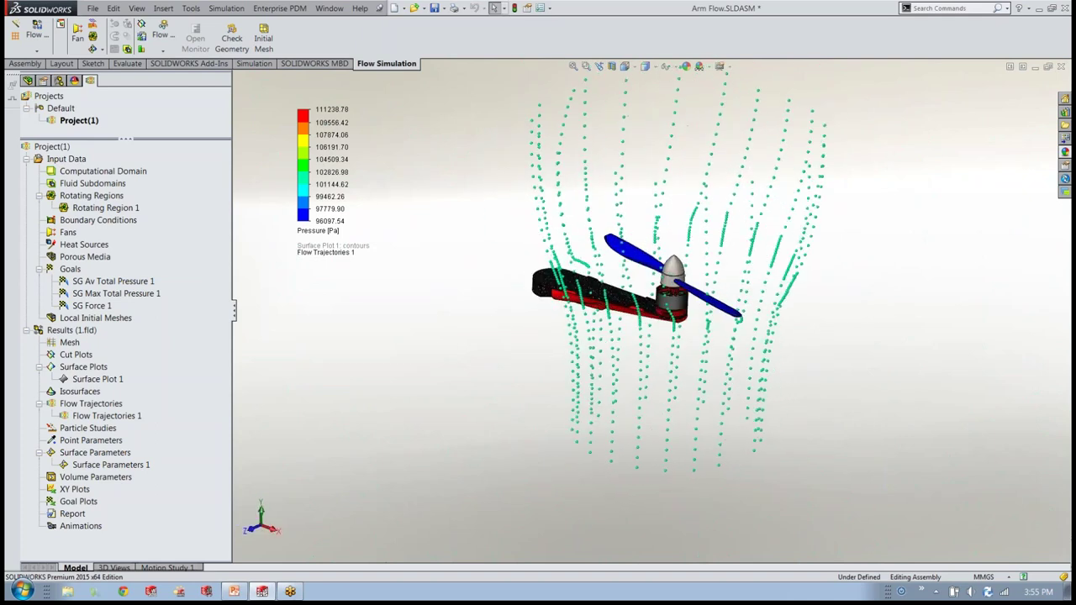
right_click(89, 418)
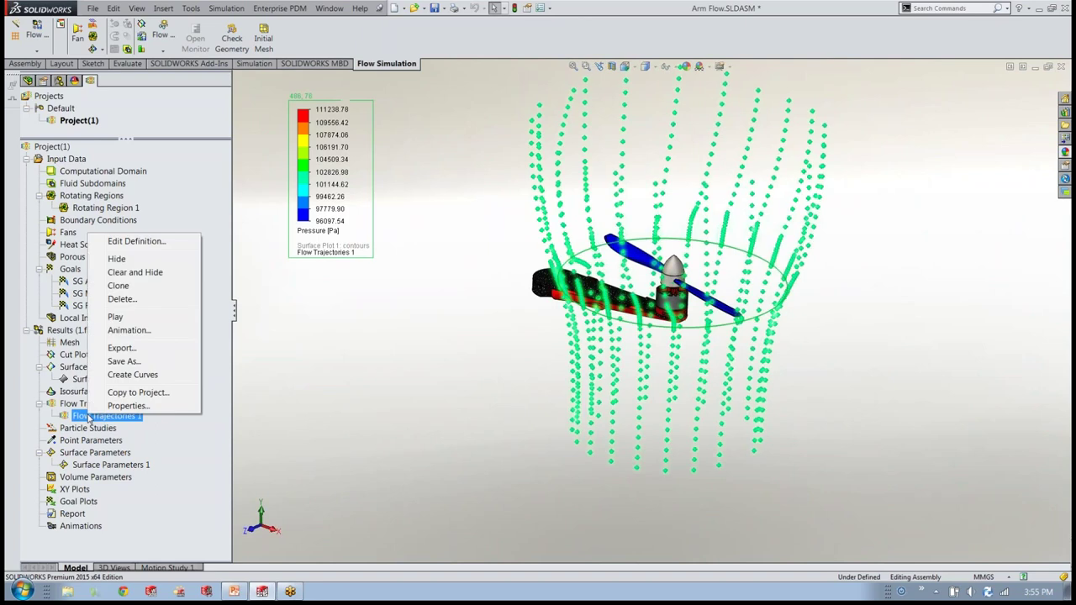
click(128, 261)
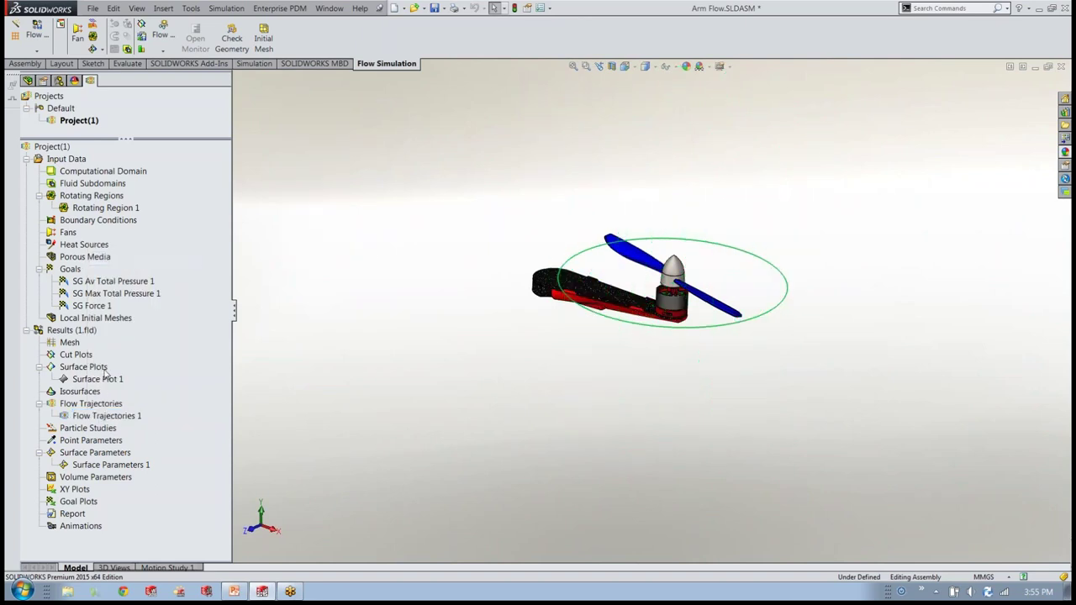
Evaluate the Force parameter on the propeller faces of Surface Parameters 1, examine its X, Y and Z components, and close the definition.
right_click(84, 466)
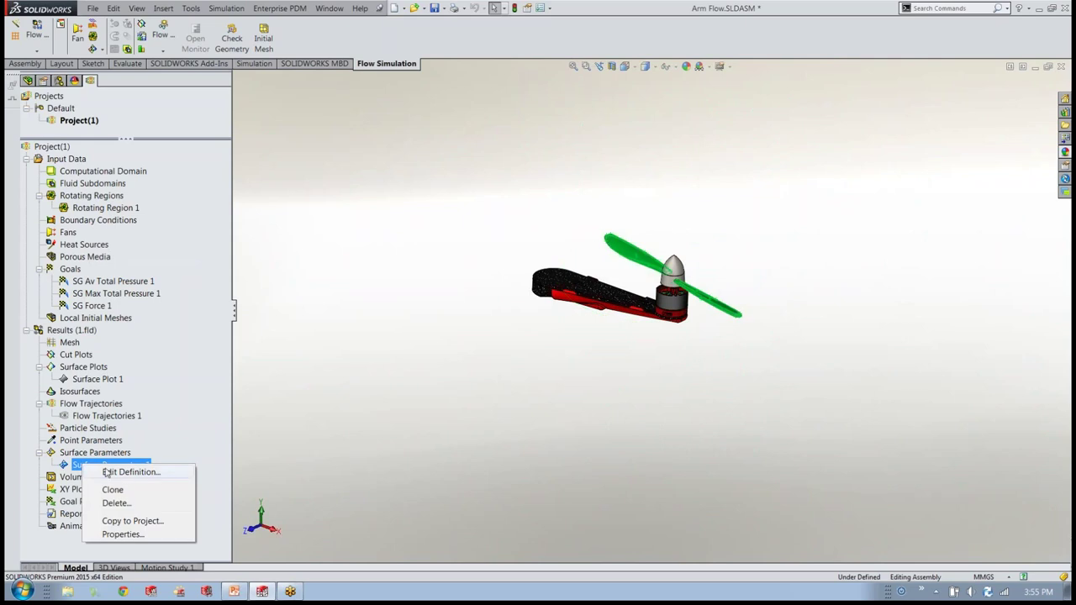
click(124, 475)
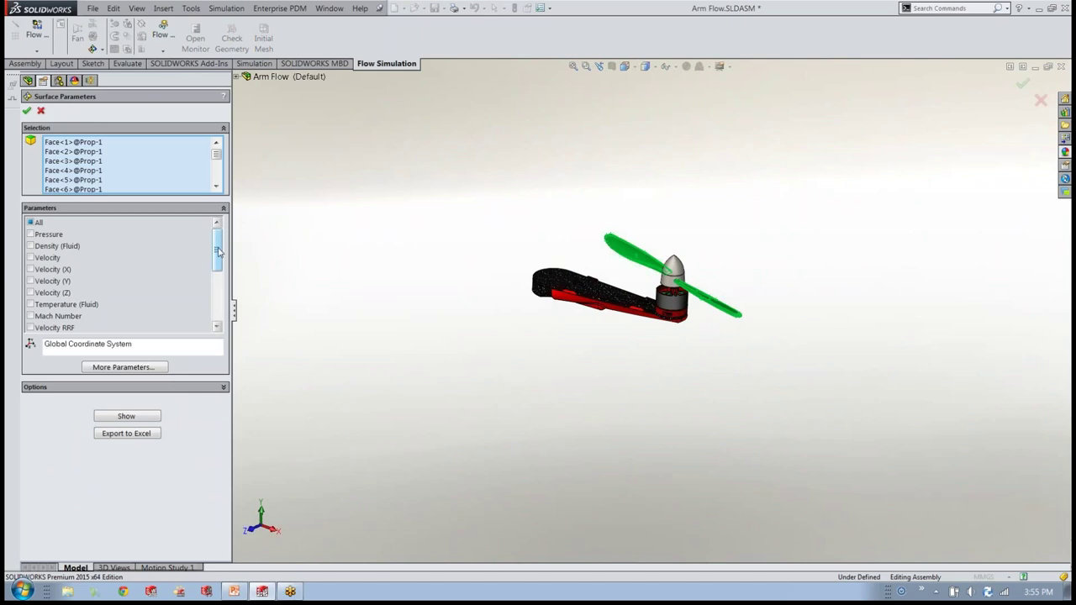
drag(219, 251, 218, 299)
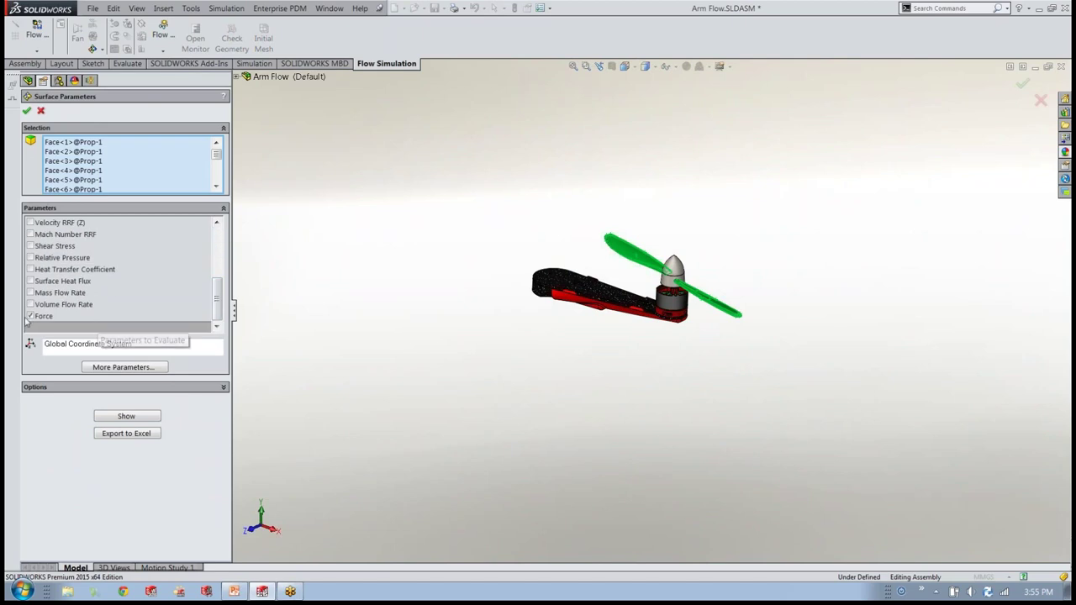
click(30, 317)
scroll(744, 253, down, 4)
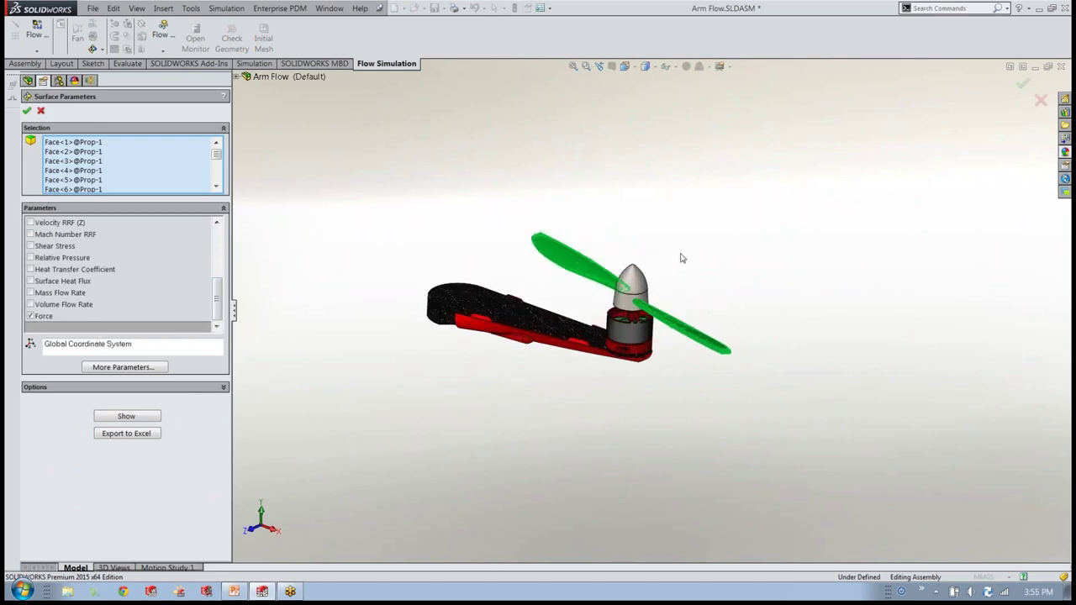
scroll(637, 261, down, 2)
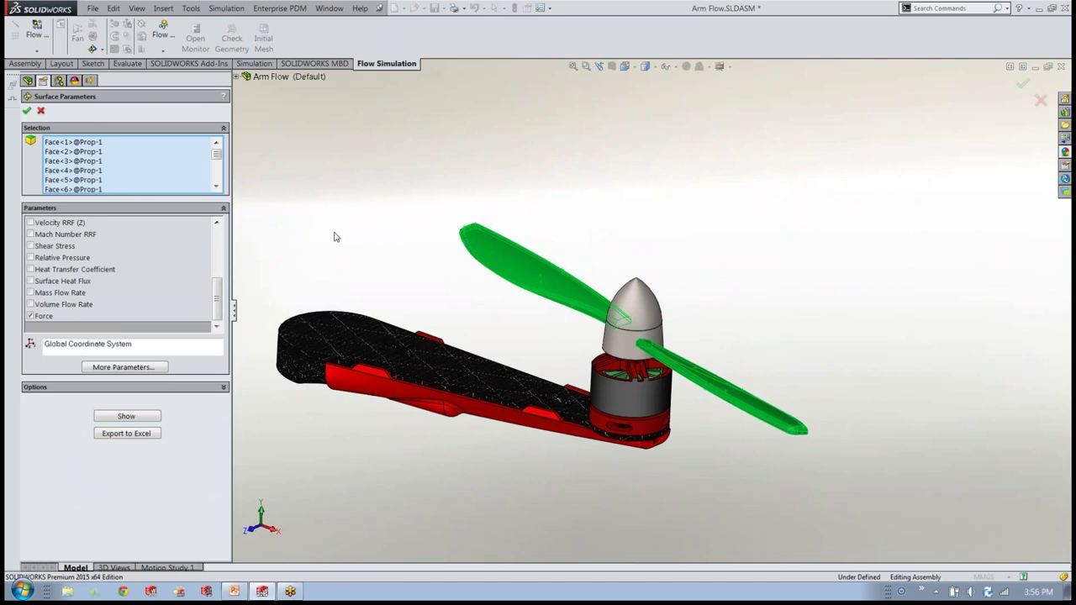
scroll(203, 185, down, 6)
click(200, 180)
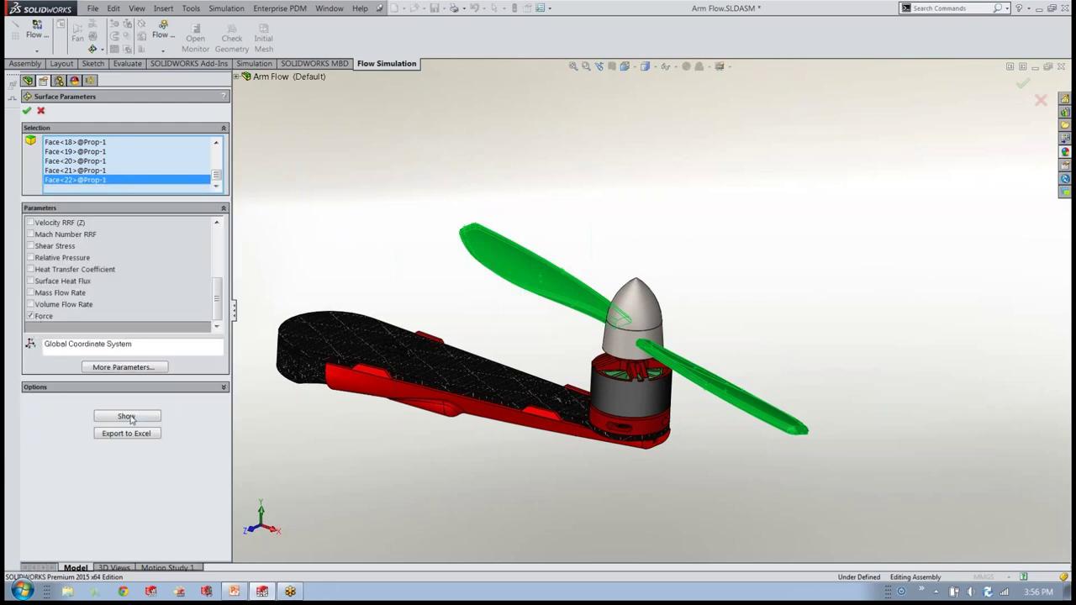
click(128, 416)
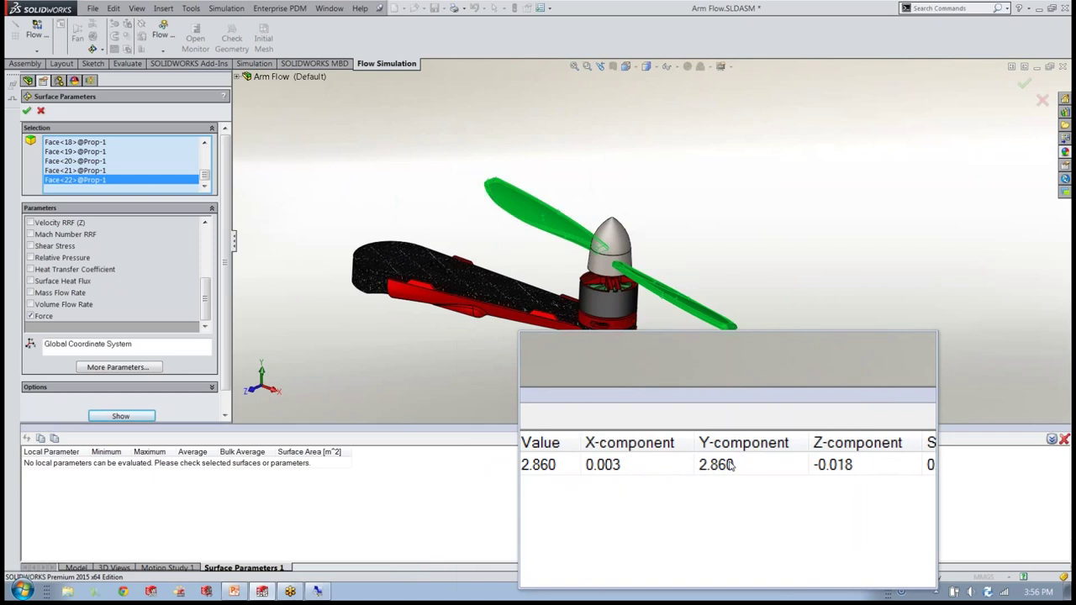
key(super+Escape)
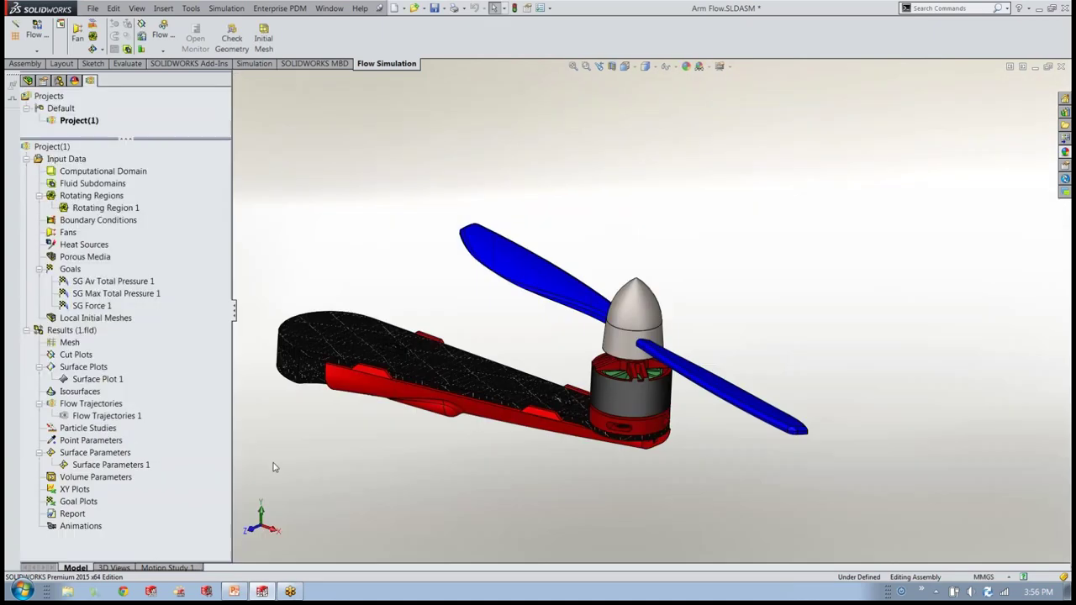
Close the Arm Flow assembly and open the recent part MultiPartArm.SLDPRT.
key(z)
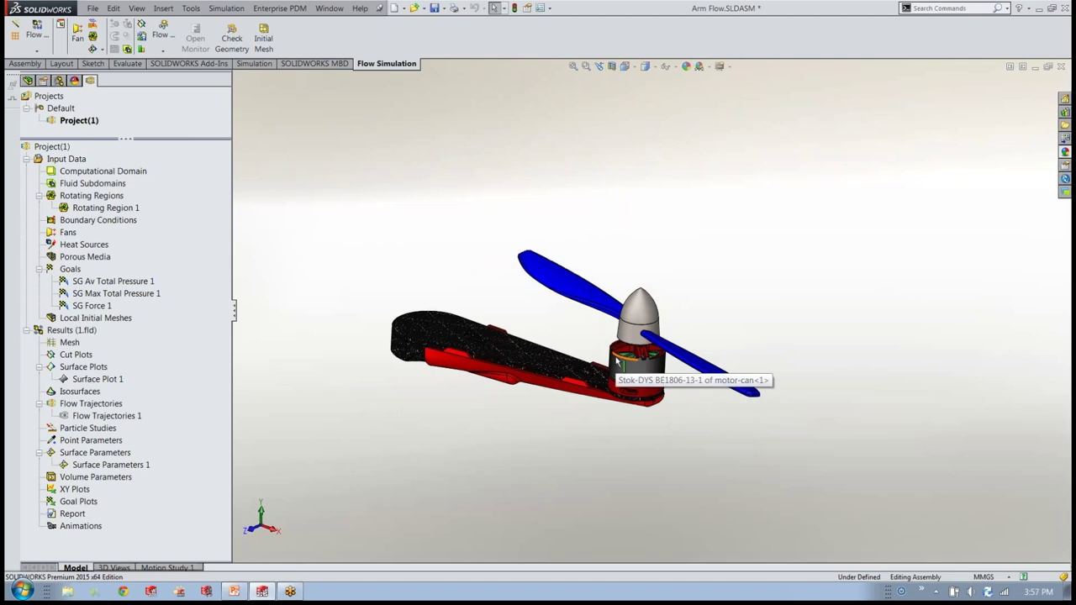
click(1062, 68)
click(599, 318)
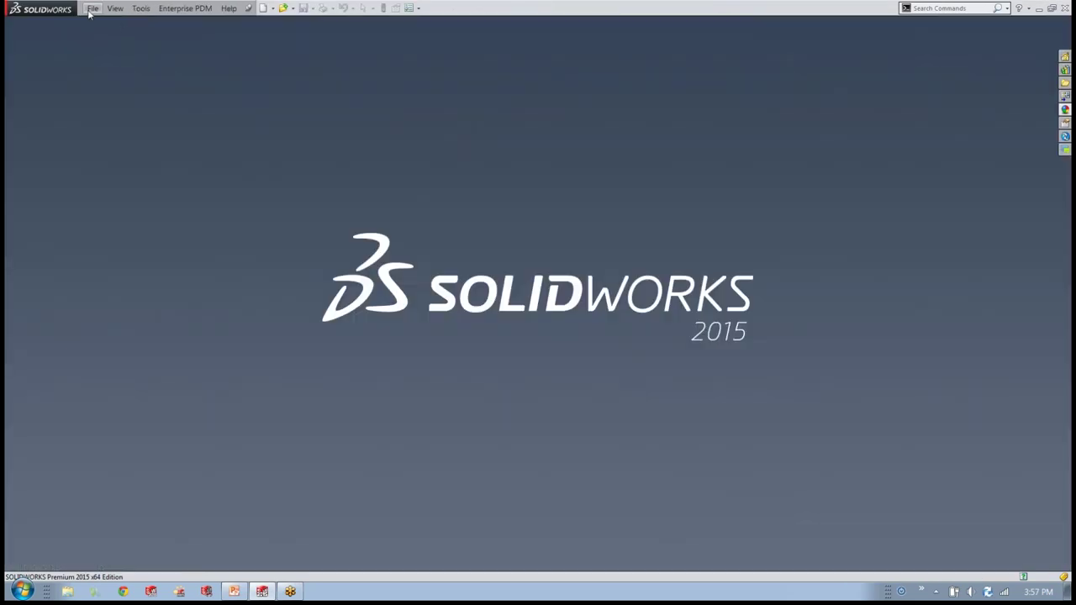
click(93, 9)
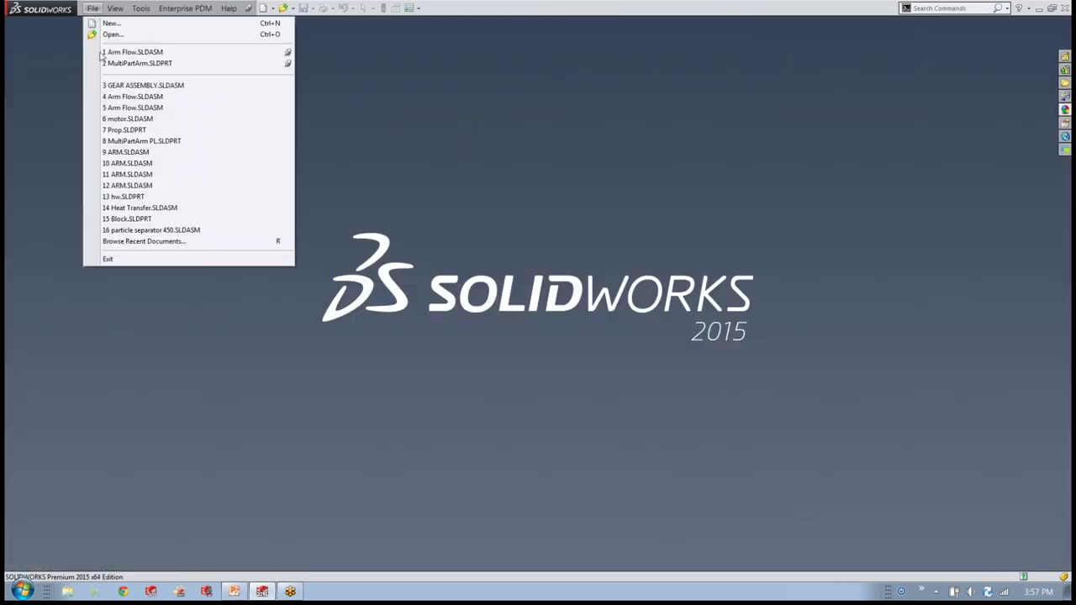
click(126, 63)
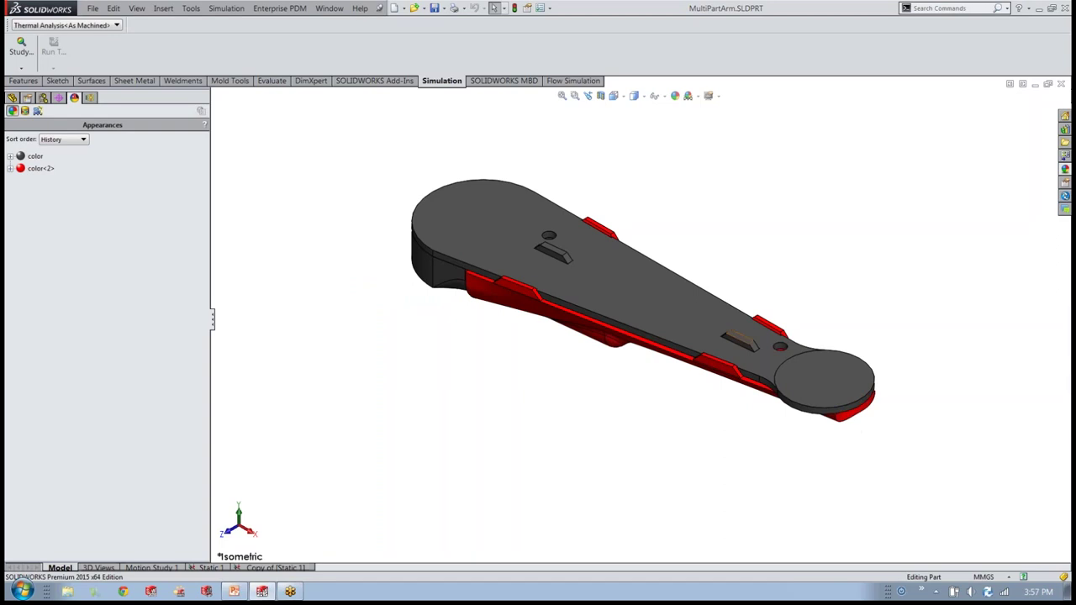
Look over the multi-part arm and display the Flow Simulation project of its Thermal Analysis configuration.
scroll(831, 293, down, 2)
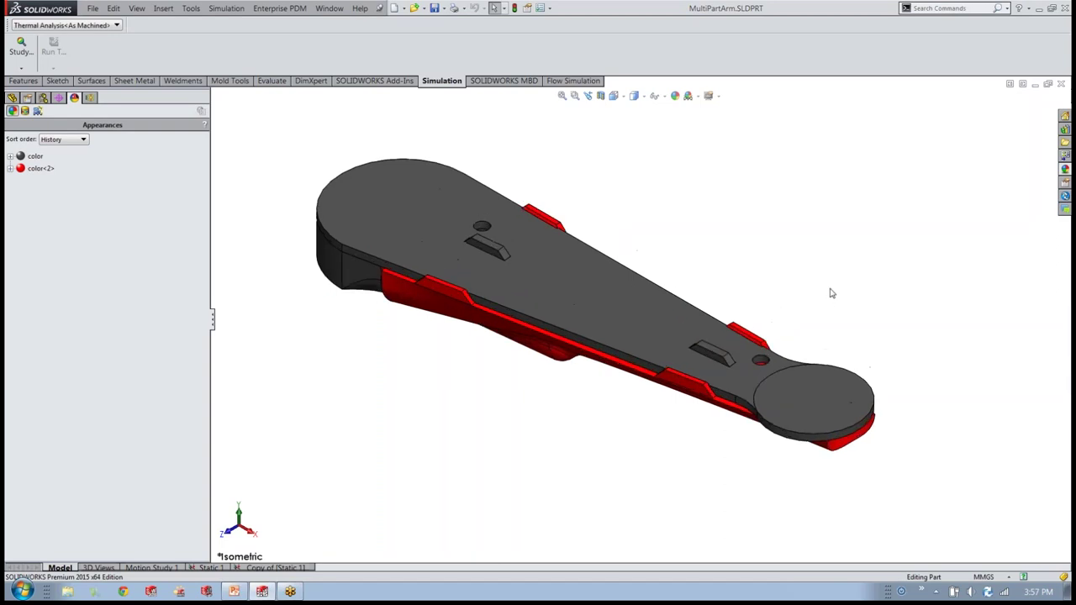
middle_drag(656, 437, 614, 349)
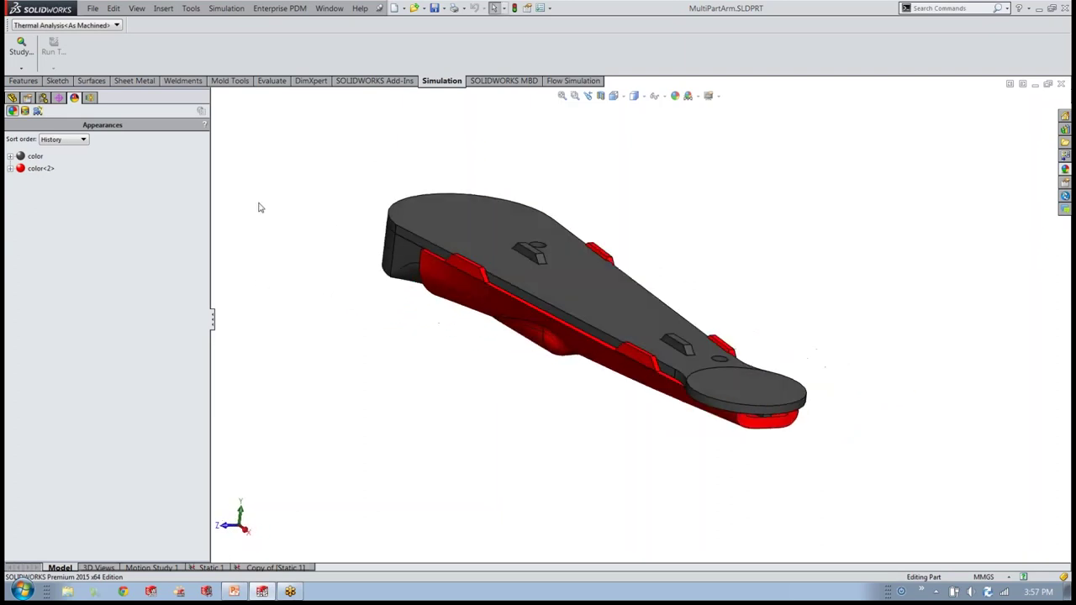
click(89, 97)
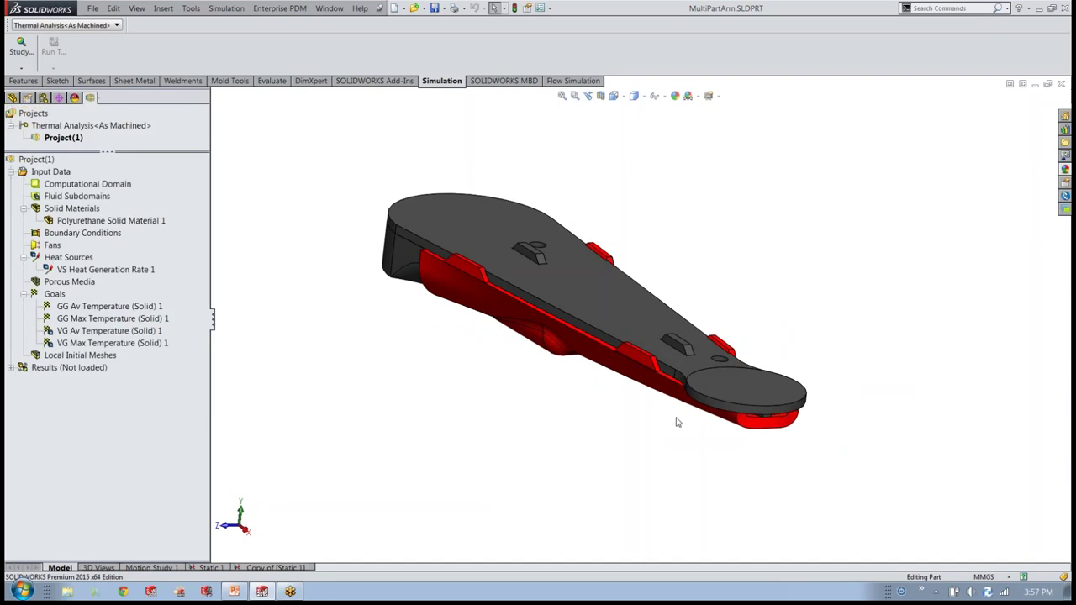
Inspect the vent slots on the underside of the red cover, select the grey geometry filling them, and clear the selection.
middle_drag(512, 378, 547, 269)
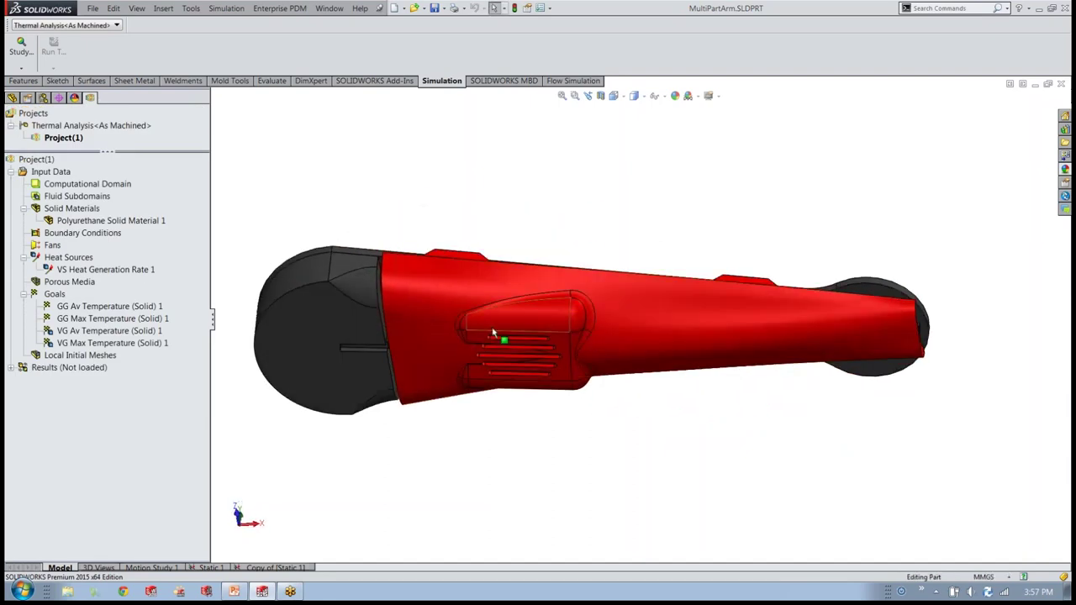
scroll(505, 361, down, 3)
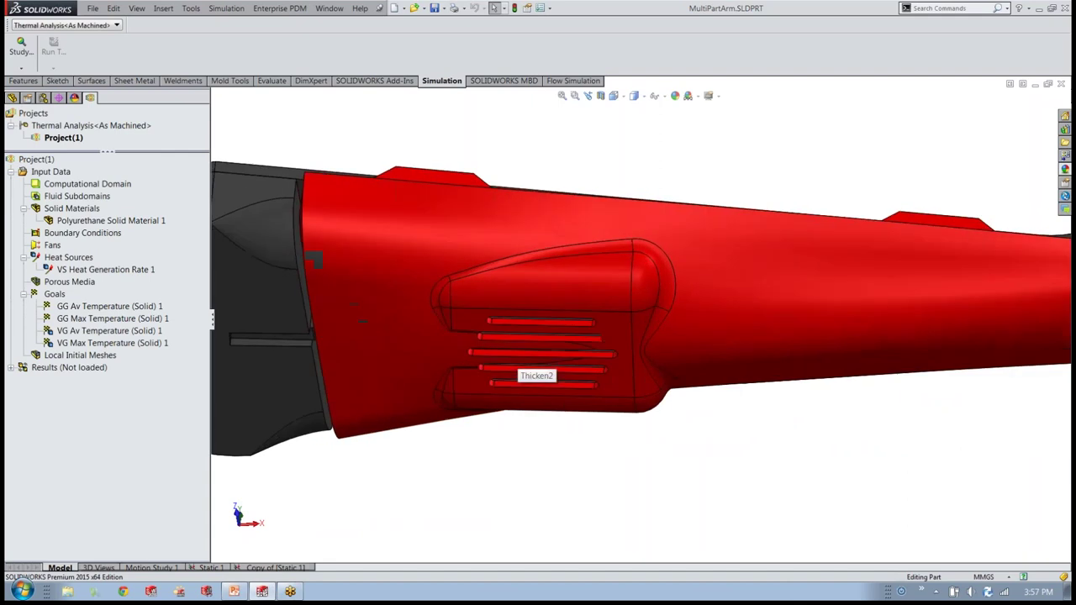
middle_drag(495, 465, 550, 308)
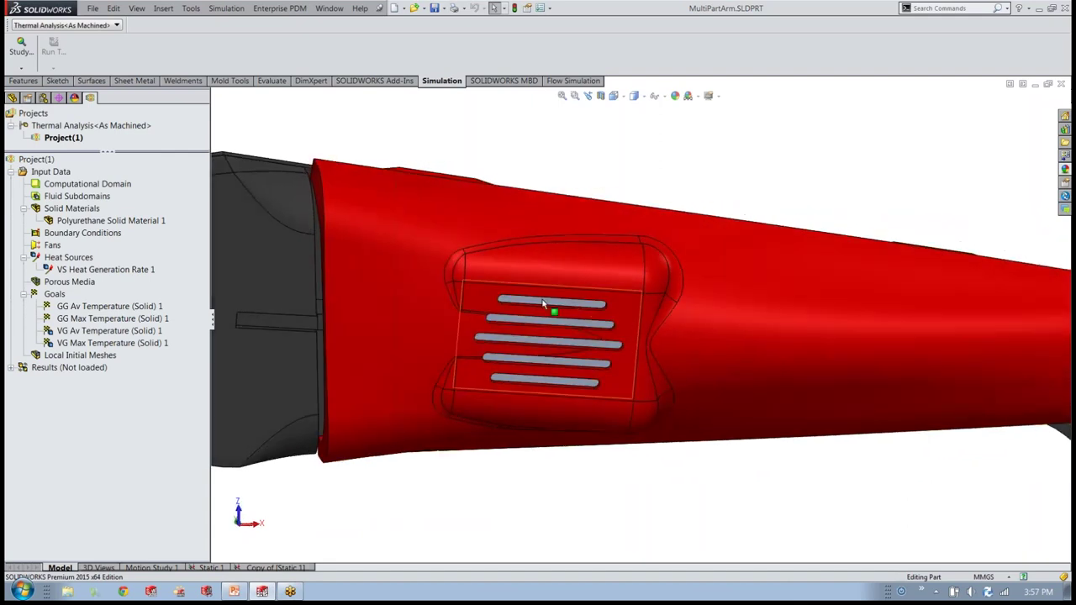
click(537, 306)
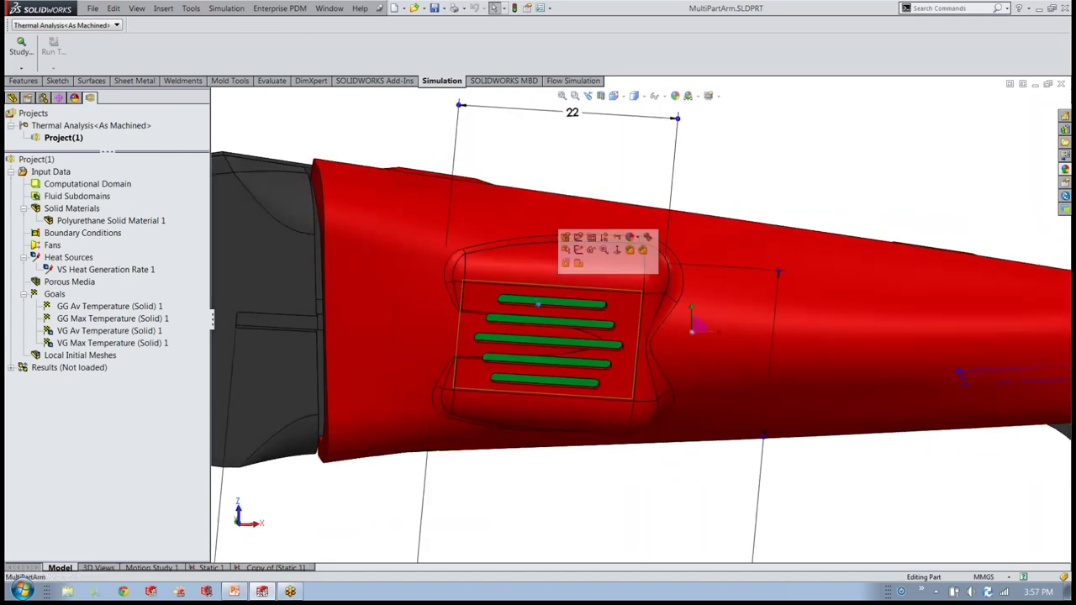
click(786, 216)
key(f)
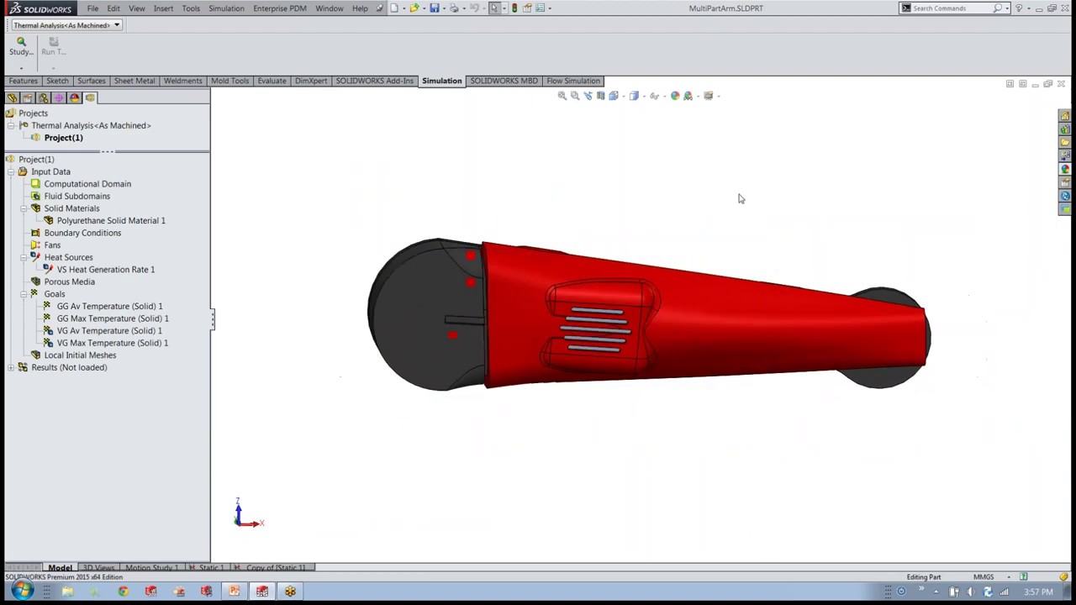
Highlight the body assigned to Polyurethane Solid Material 1 in an isometric view and clear the selection.
key(ctrl+7)
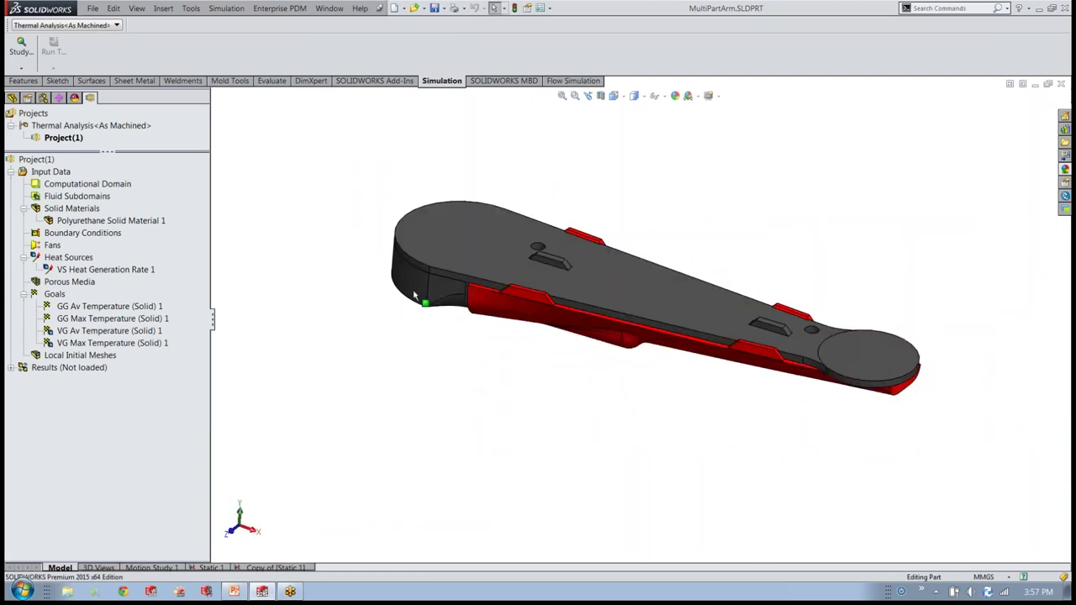
click(76, 223)
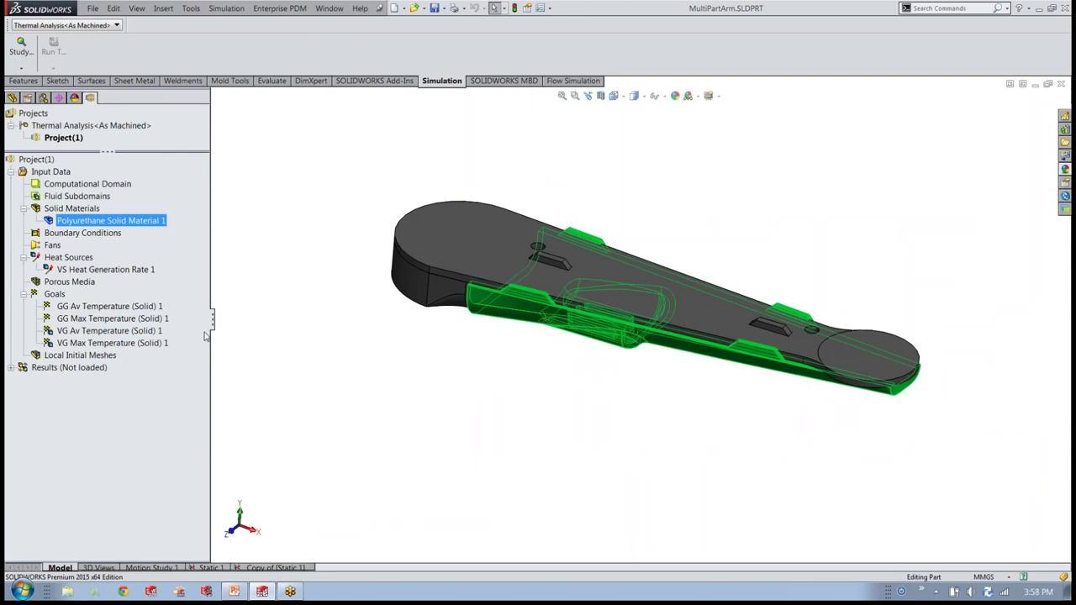
click(297, 391)
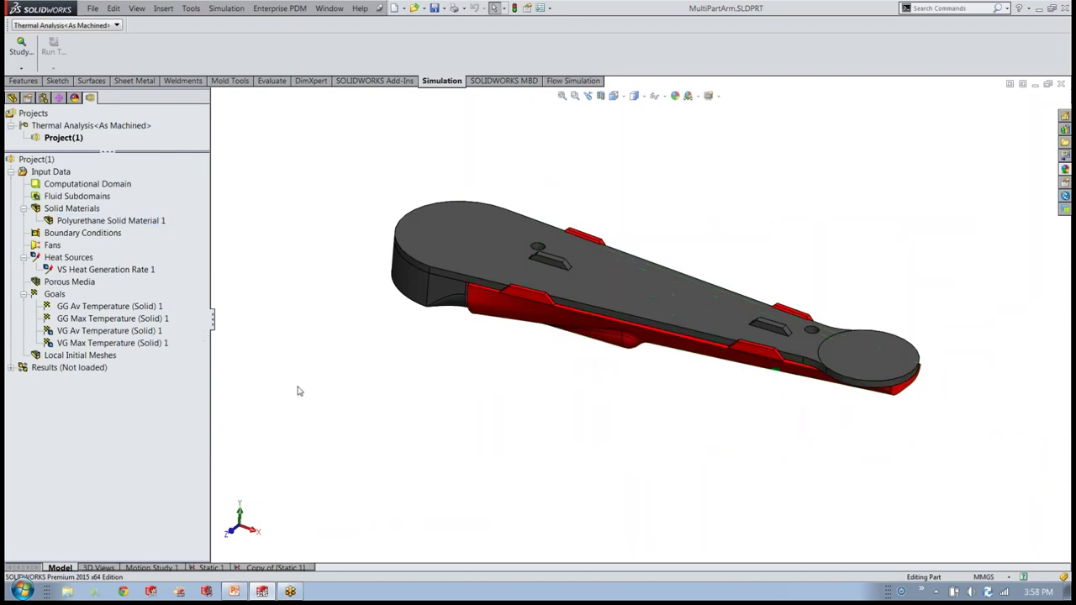
Highlight the heat generation source and each of the four solid temperature goals on the arm, then clear the selection.
click(94, 270)
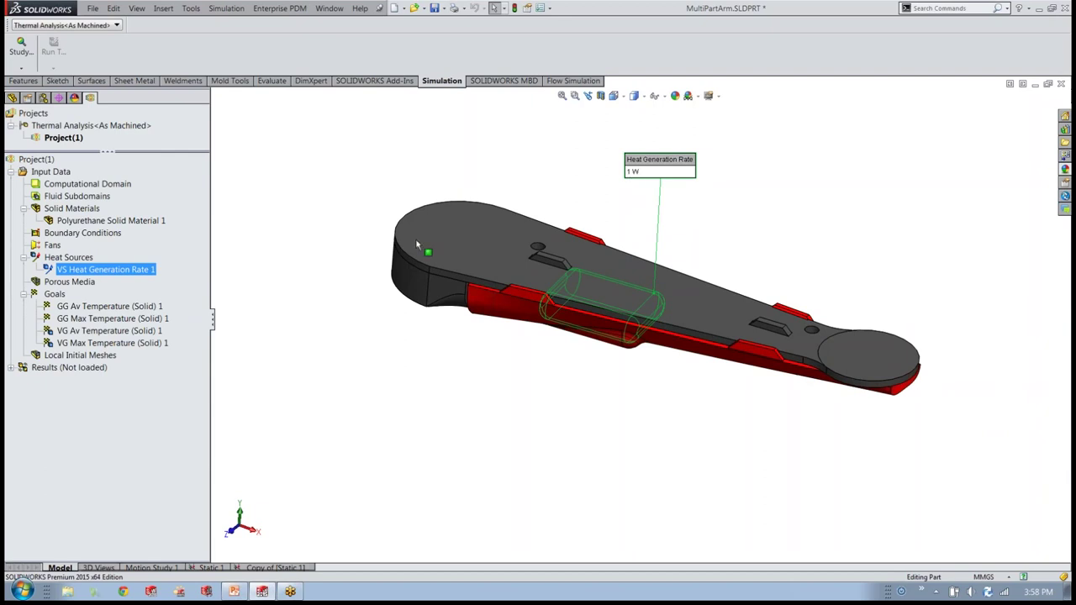
click(126, 306)
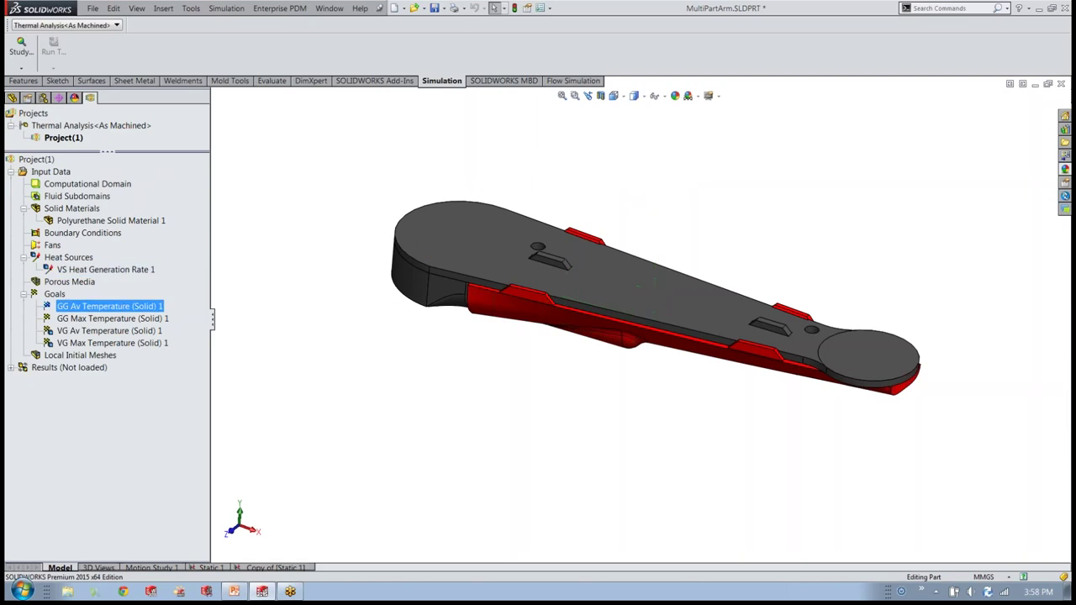
click(100, 320)
click(98, 332)
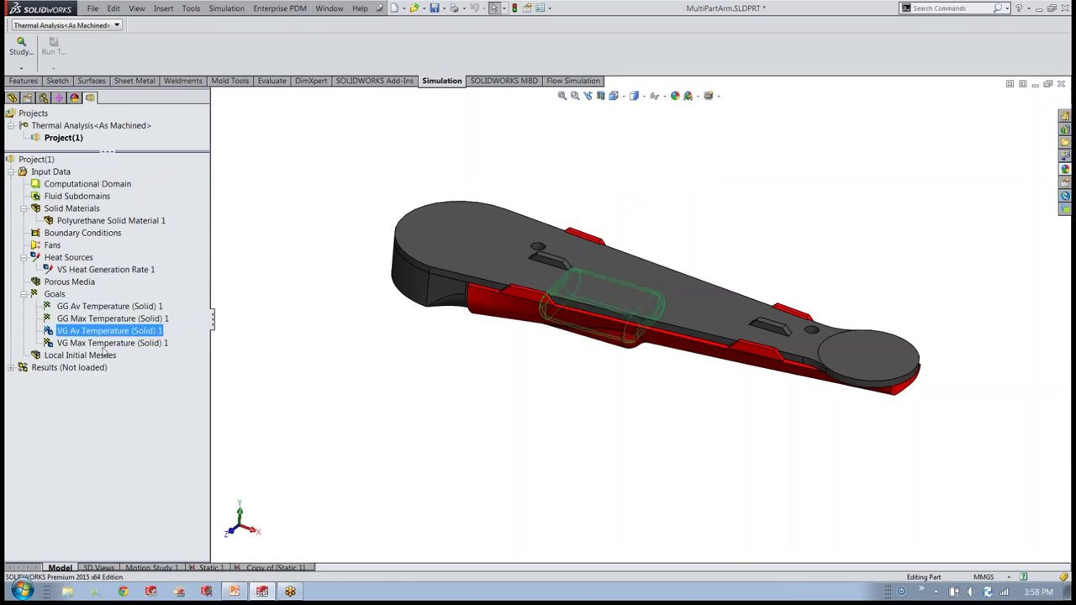
click(101, 344)
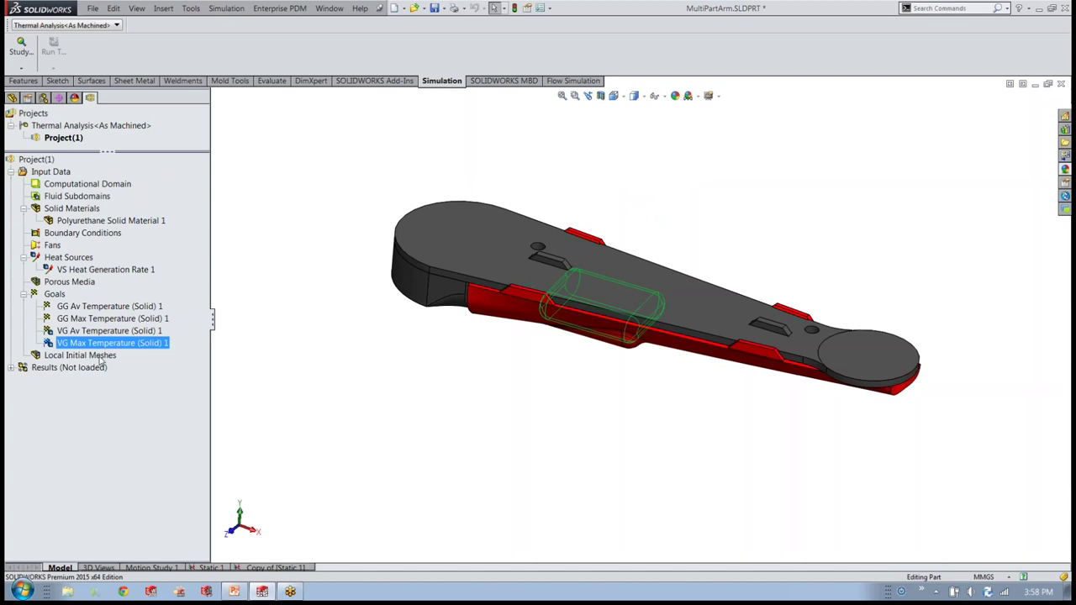
click(313, 397)
Load the thermal project's results and show Surface Plot 1 on the cover.
right_click(89, 369)
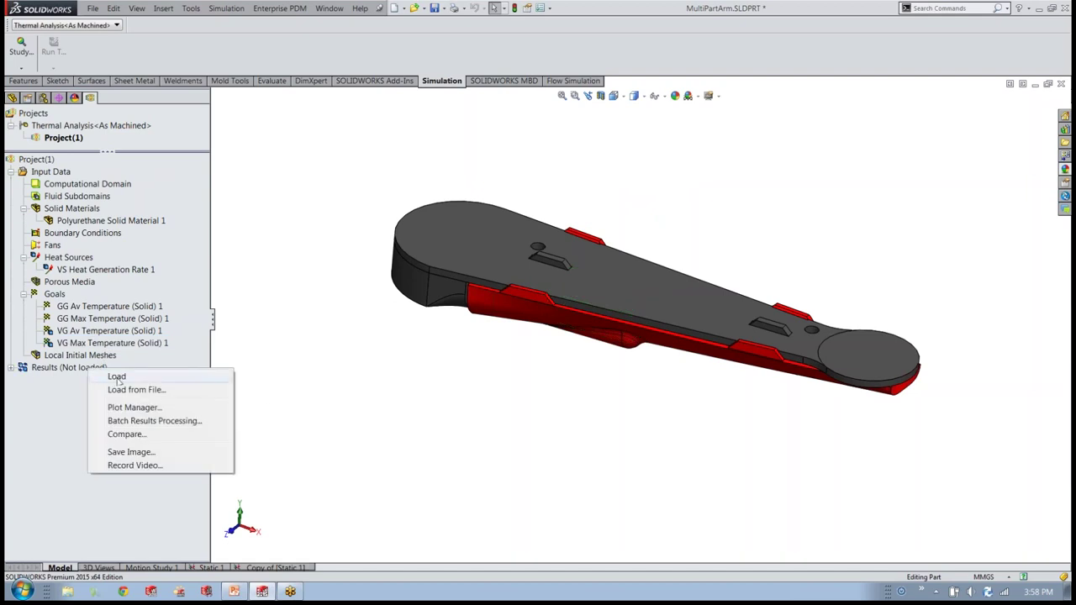
click(113, 377)
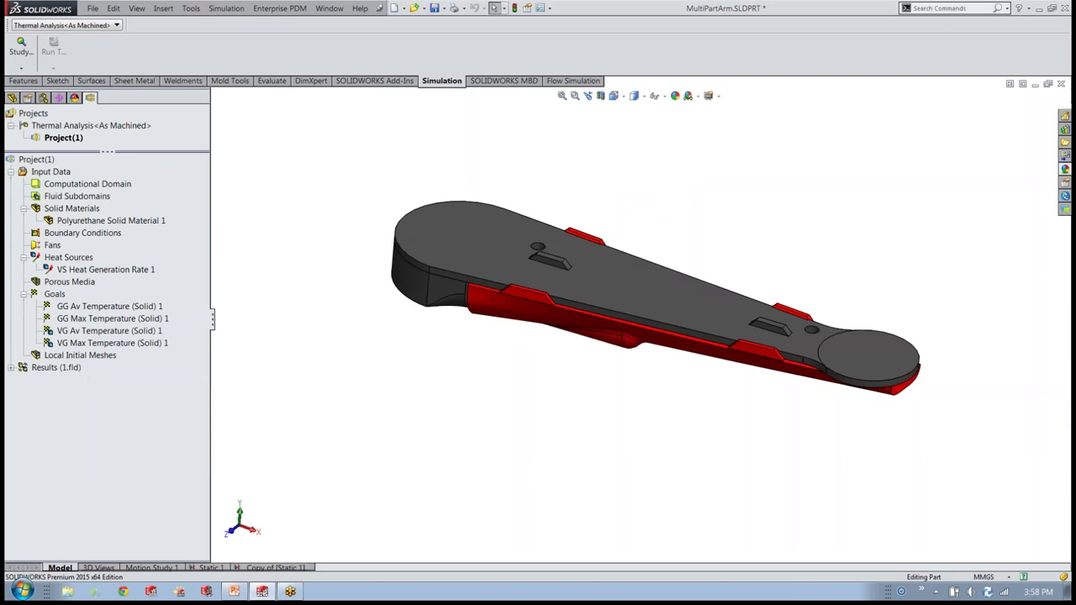
click(15, 370)
double_click(67, 407)
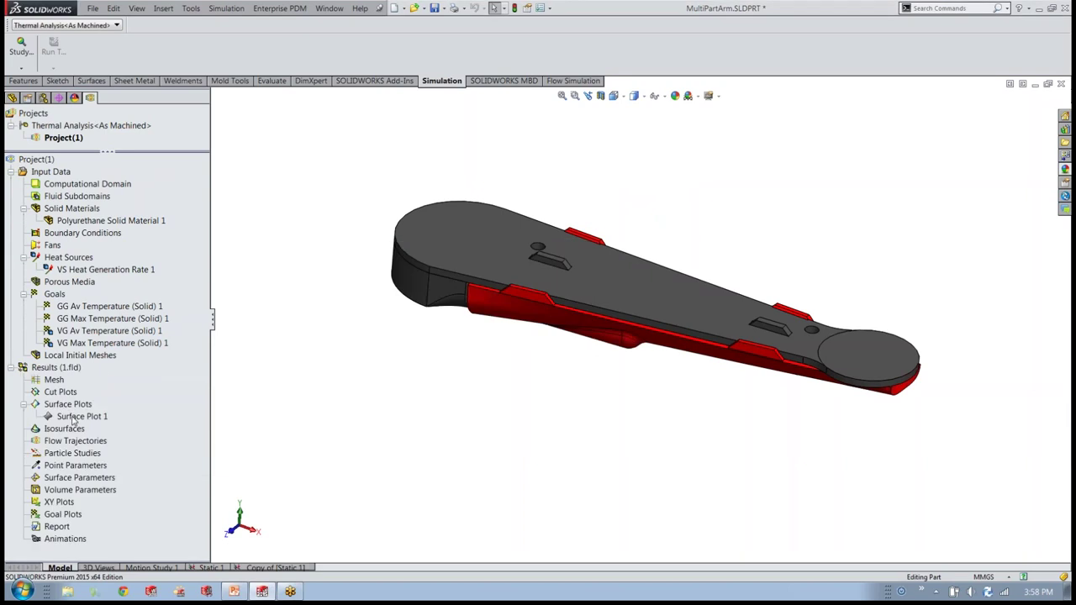
right_click(74, 418)
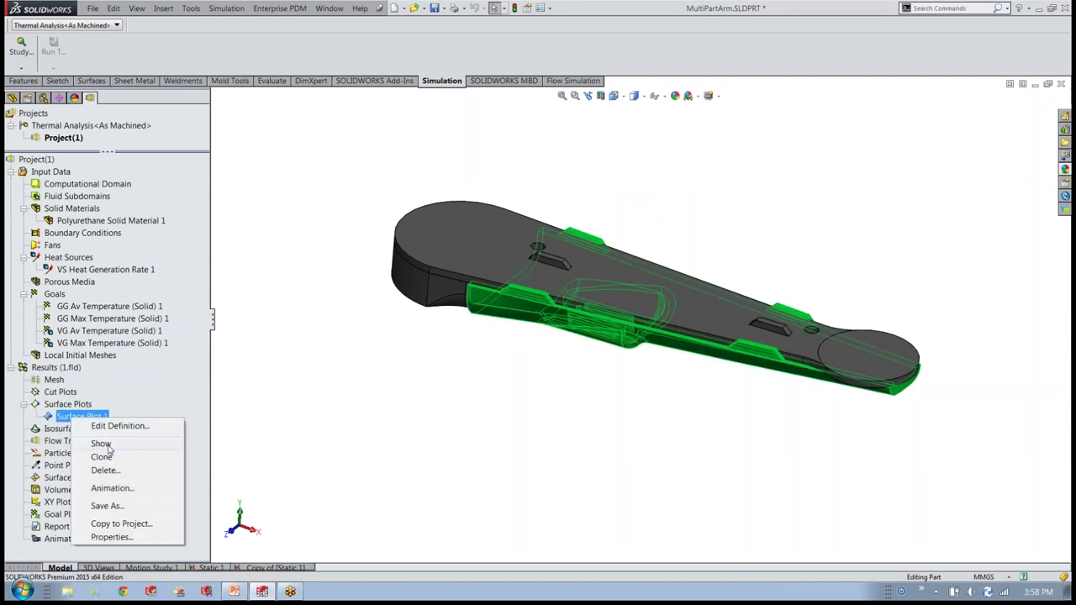
click(106, 444)
Move the temperature legend clear of the arm, examine the contours around the vent slots and over the whole arm, and clear the selection.
key(ctrl+6)
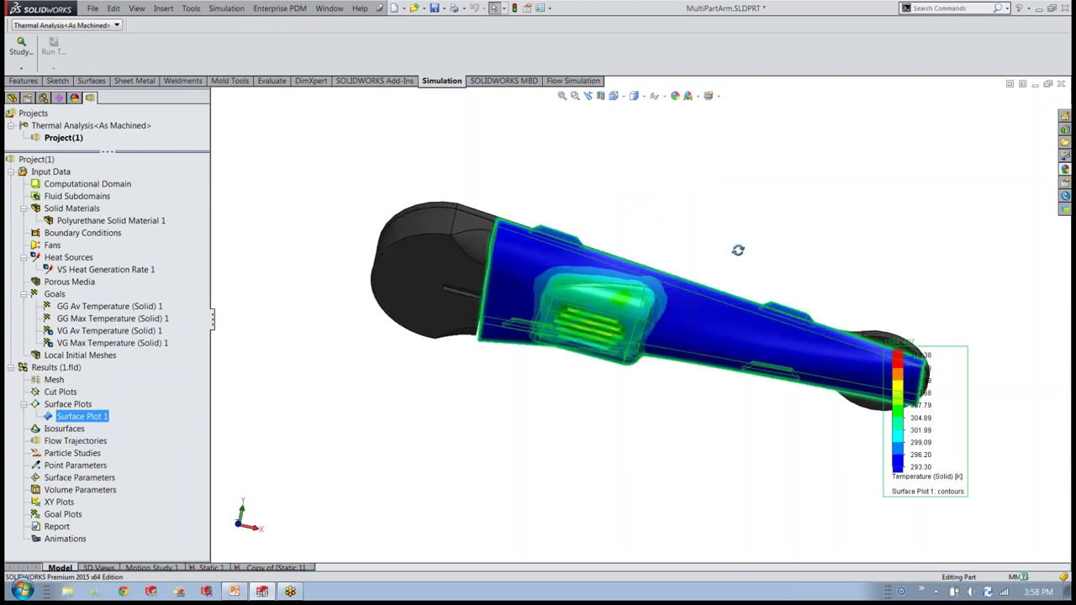
scroll(621, 290, up, 3)
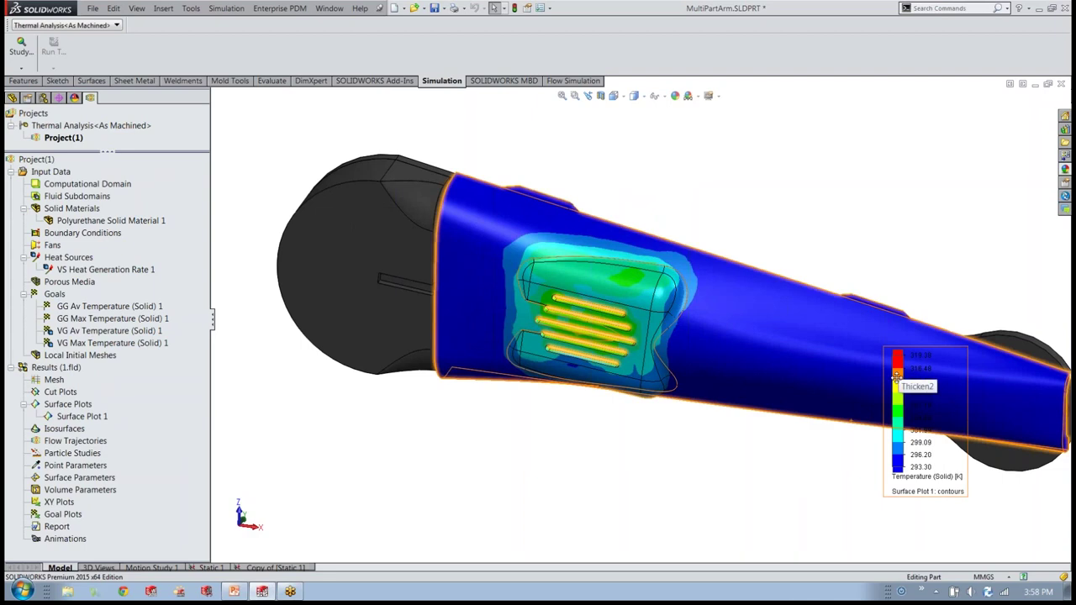
drag(900, 376, 901, 149)
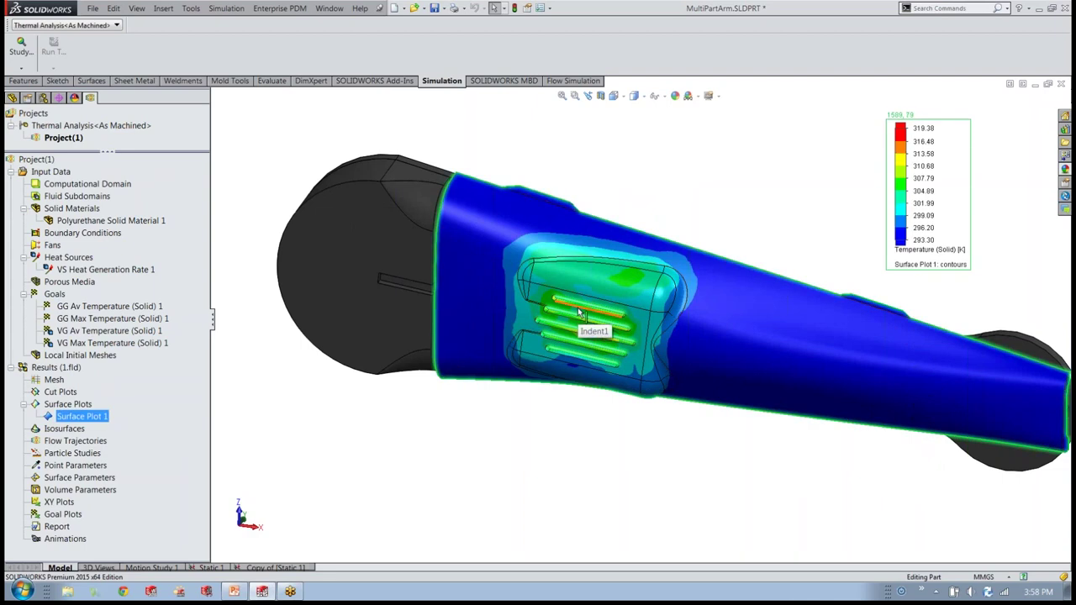
scroll(577, 308, down, 1)
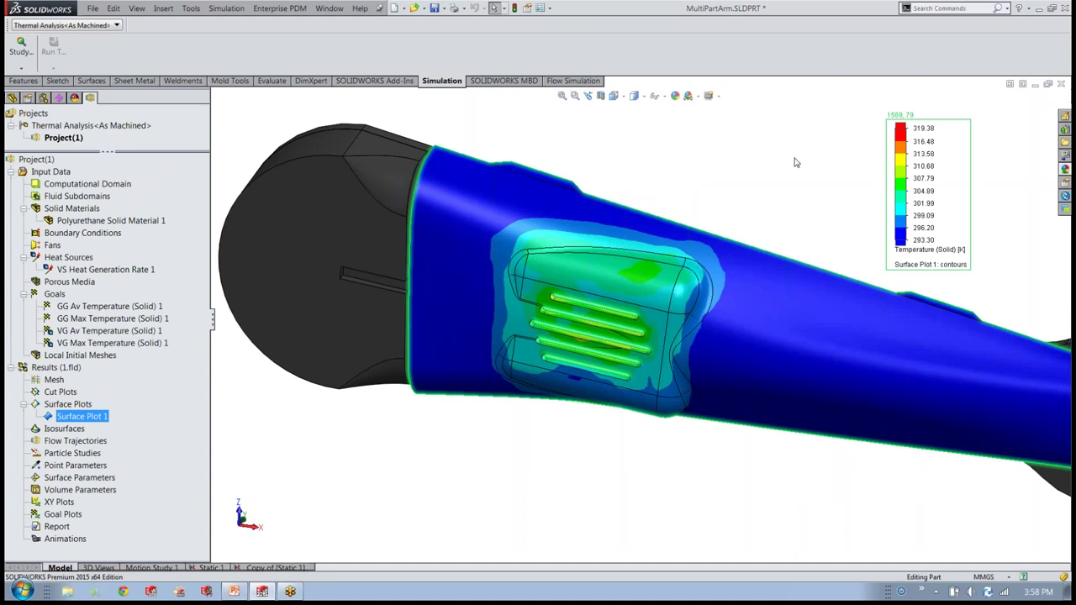
middle_drag(796, 163, 846, 312)
scroll(678, 192, up, 2)
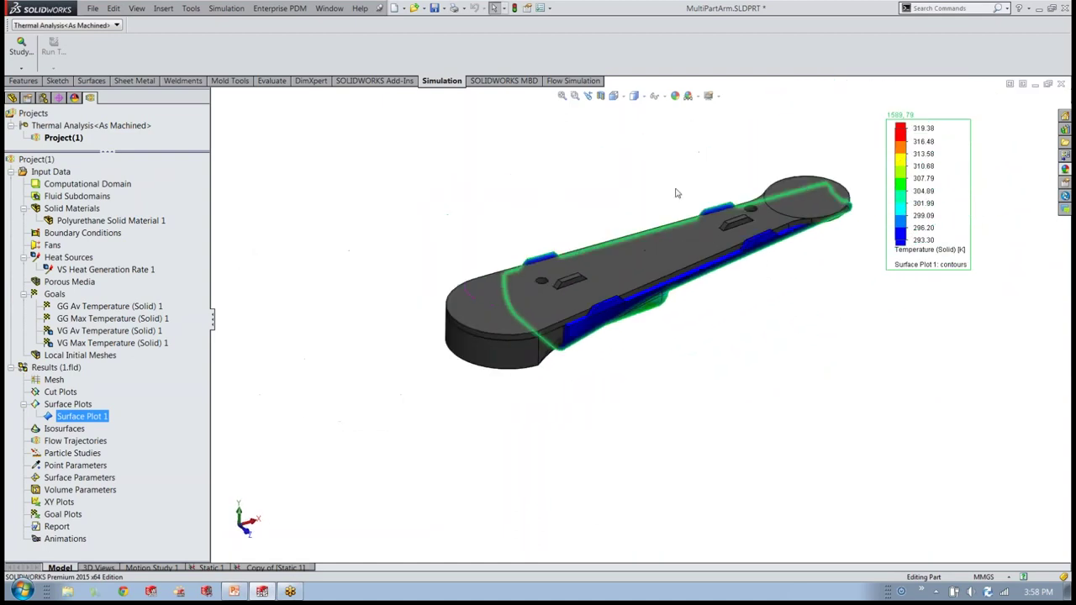
scroll(639, 218, down, 2)
click(639, 218)
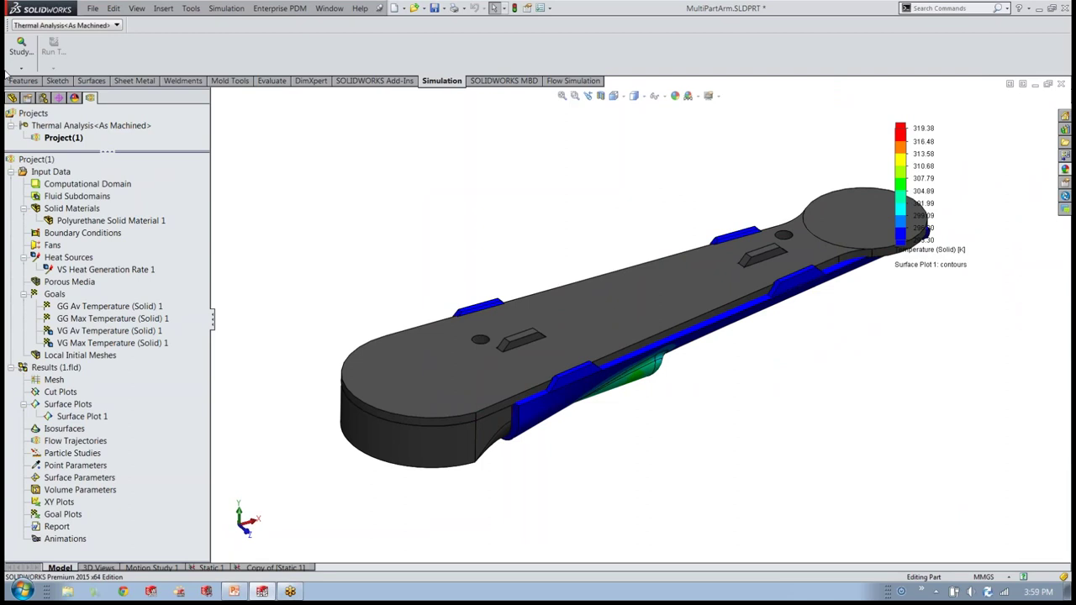
Activate the FEA configuration of the multi-part arm.
click(46, 97)
click(77, 145)
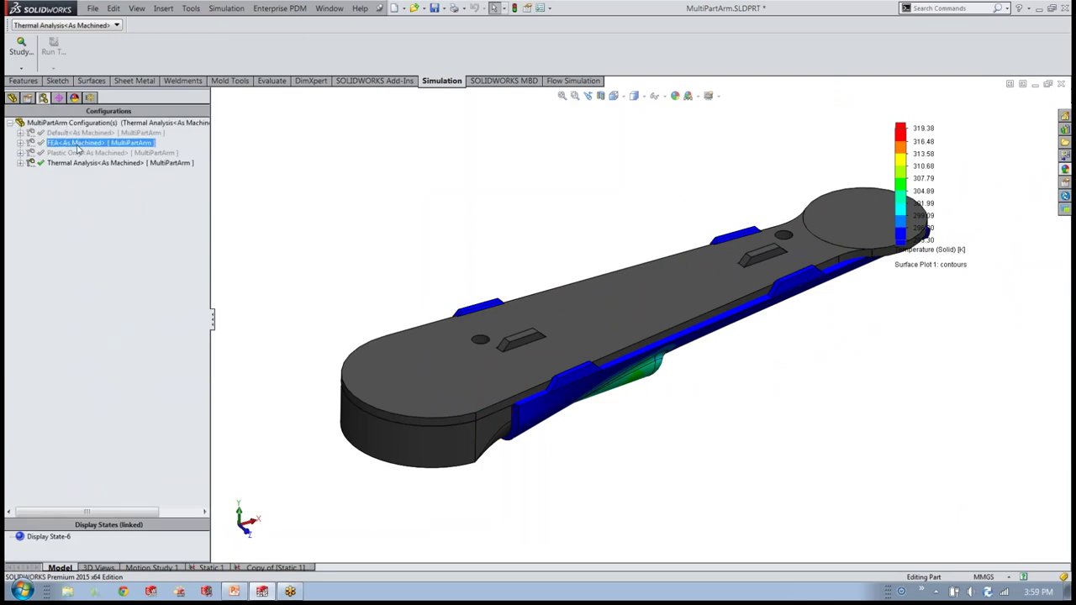
double_click(78, 148)
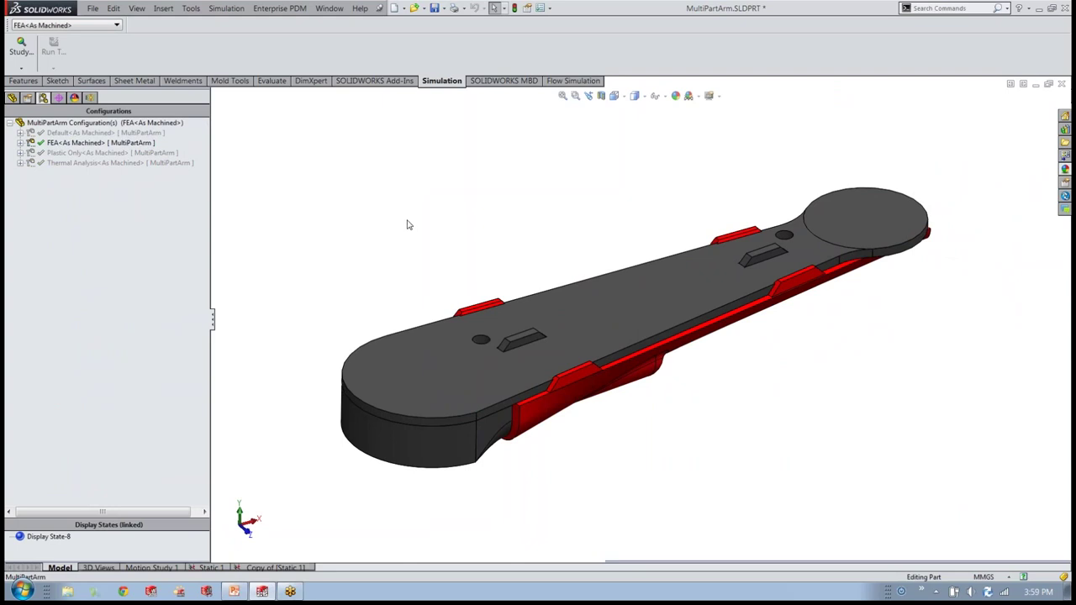
middle_drag(572, 521, 473, 435)
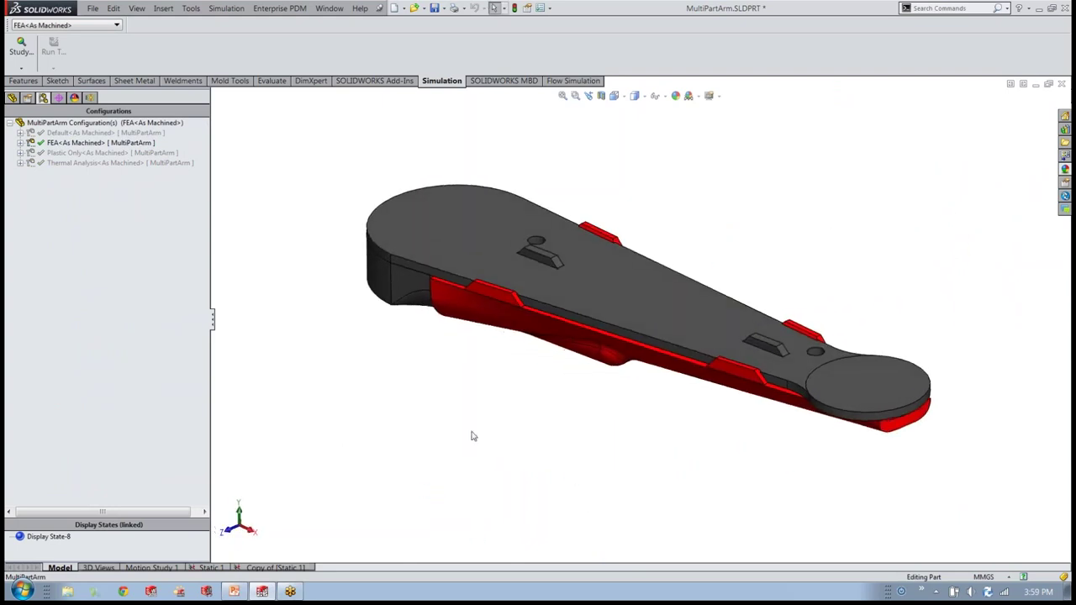
Open the Static 1 study, inspect the fixtures on the arm's underside, and select its two graphite bodies.
click(216, 569)
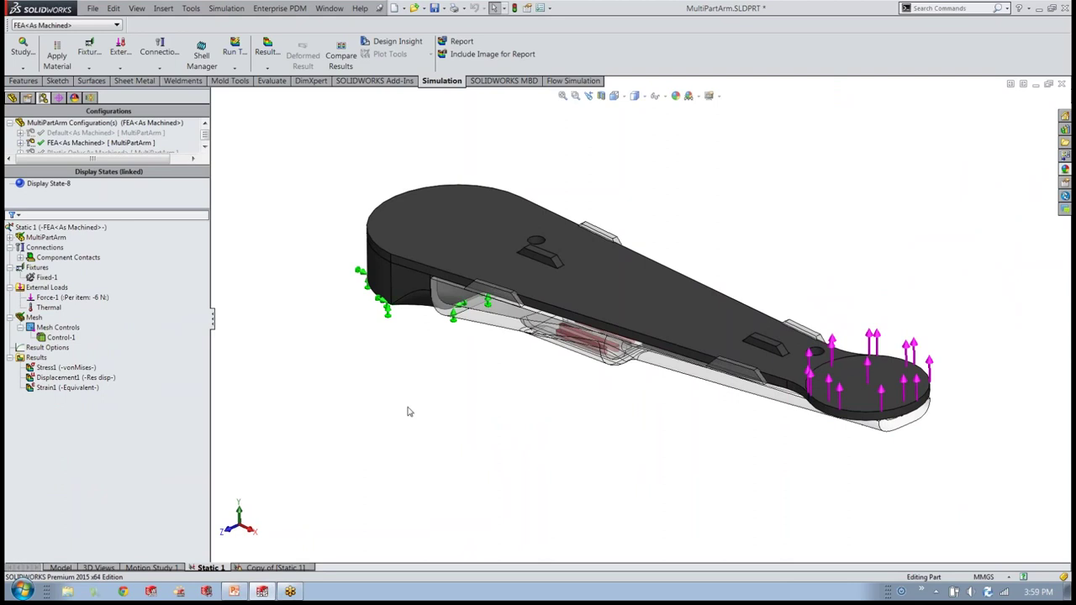
middle_drag(410, 411, 461, 228)
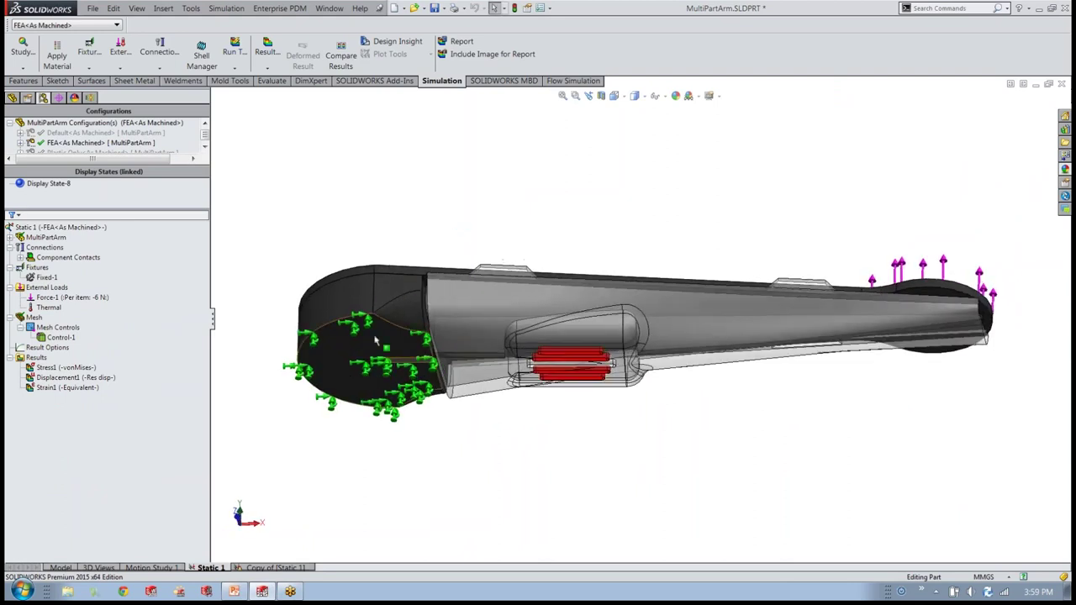
click(461, 311)
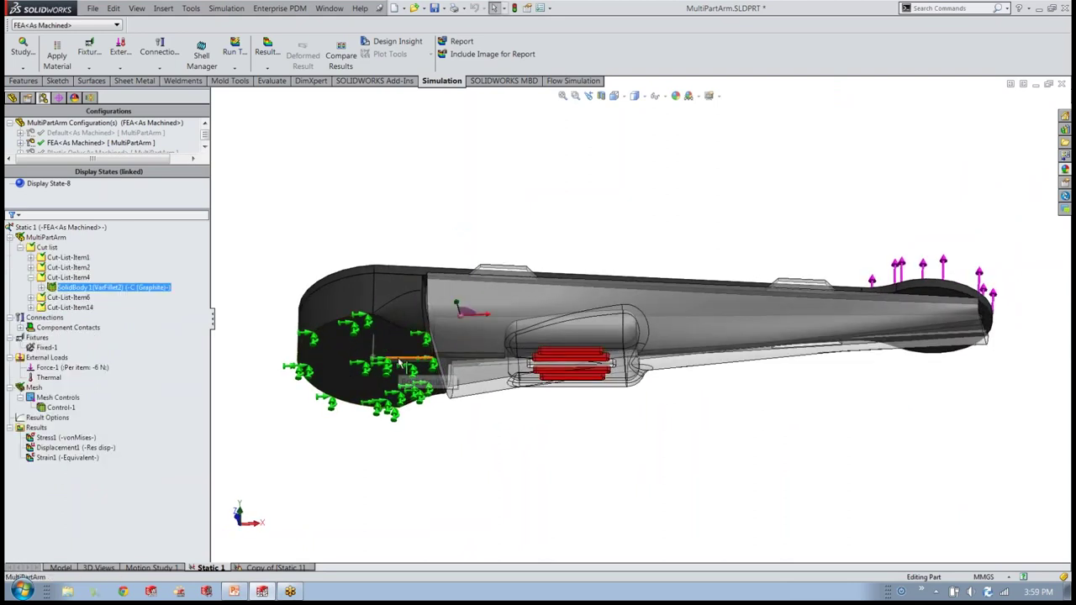
middle_drag(496, 208, 774, 389)
click(883, 403)
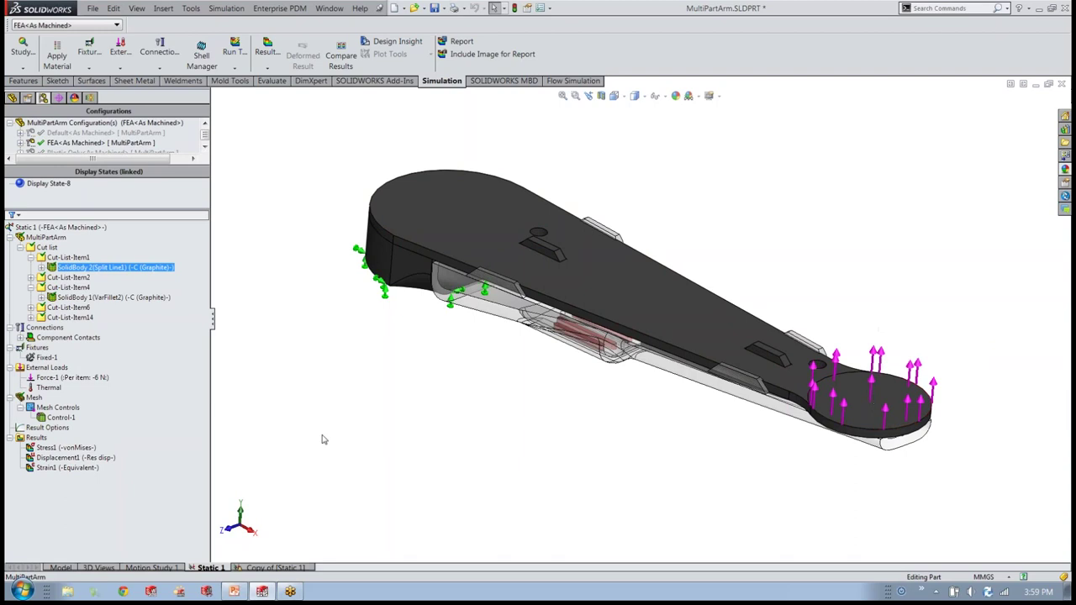
Highlight the study's Force-1 load, mesh control Control-1 and thermal load one after another.
click(99, 379)
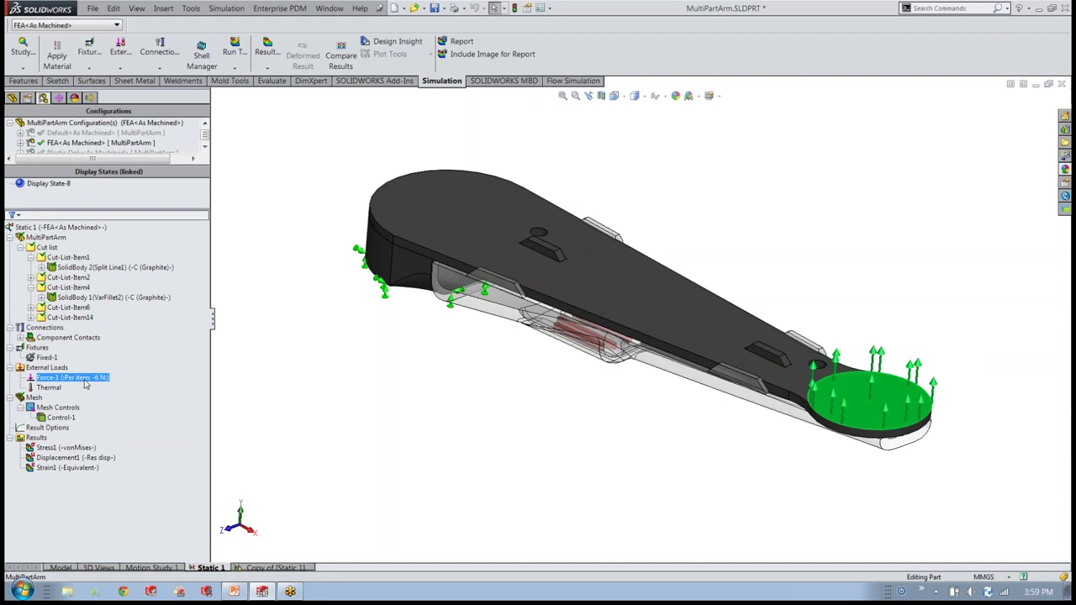
click(60, 418)
click(49, 387)
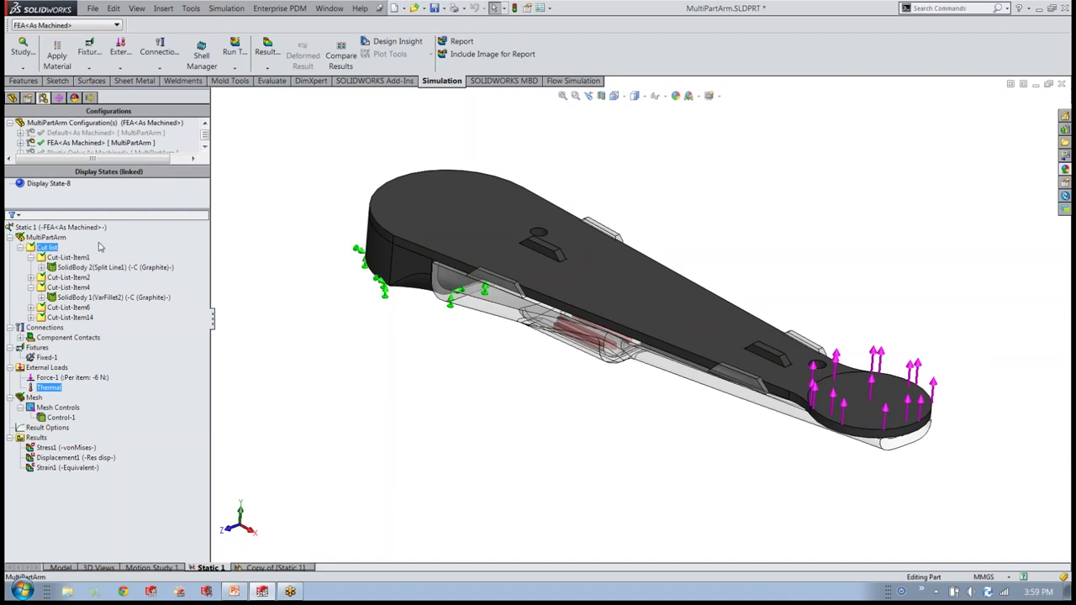
Review the Flow/Thermal Effects settings in the Static 1 study properties and close them without changes.
right_click(12, 227)
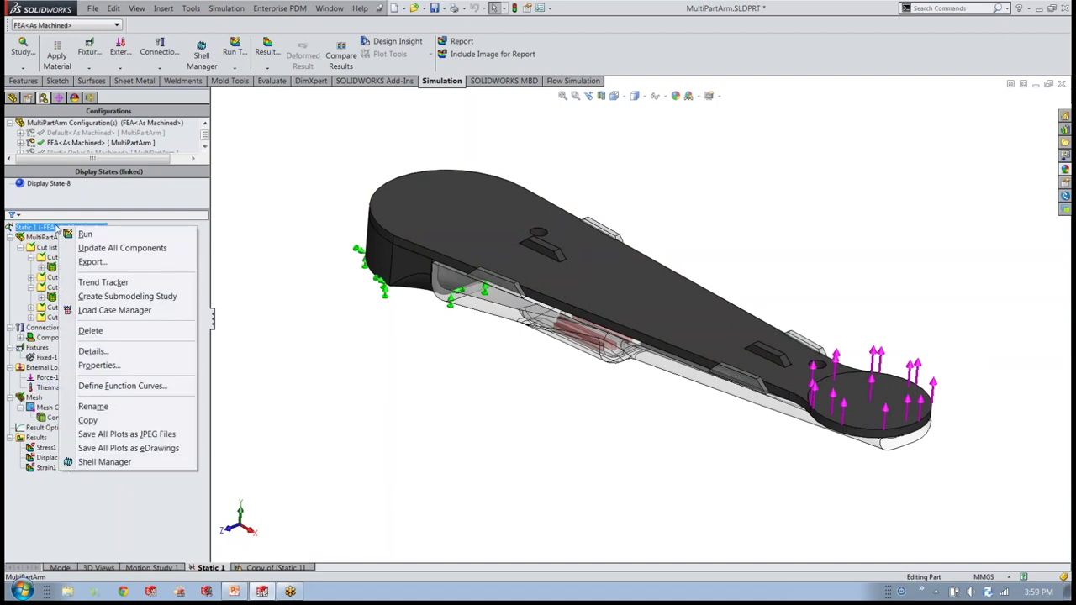
click(100, 365)
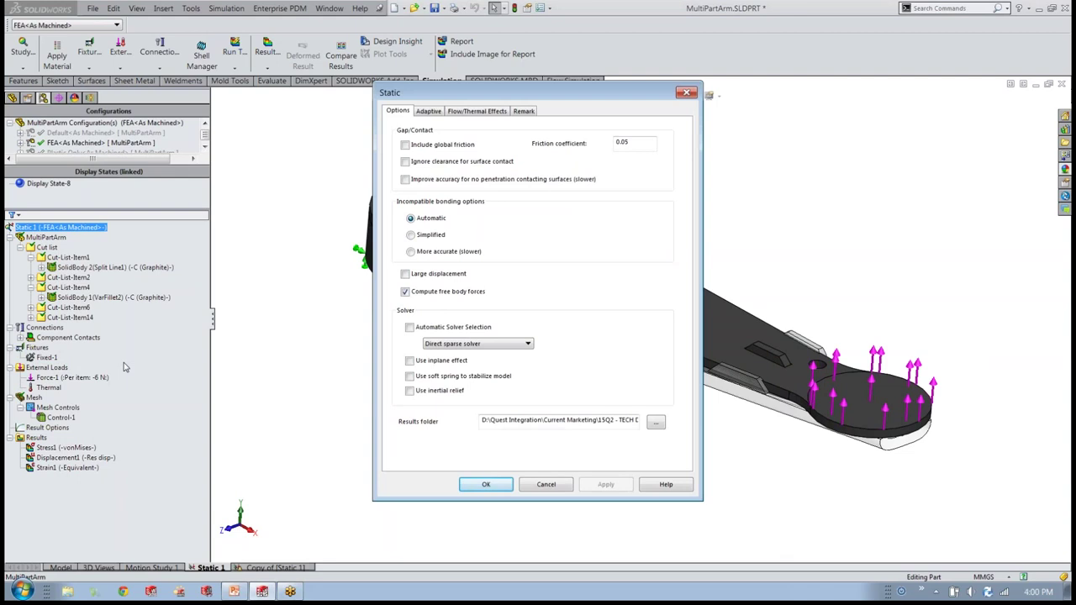
click(477, 111)
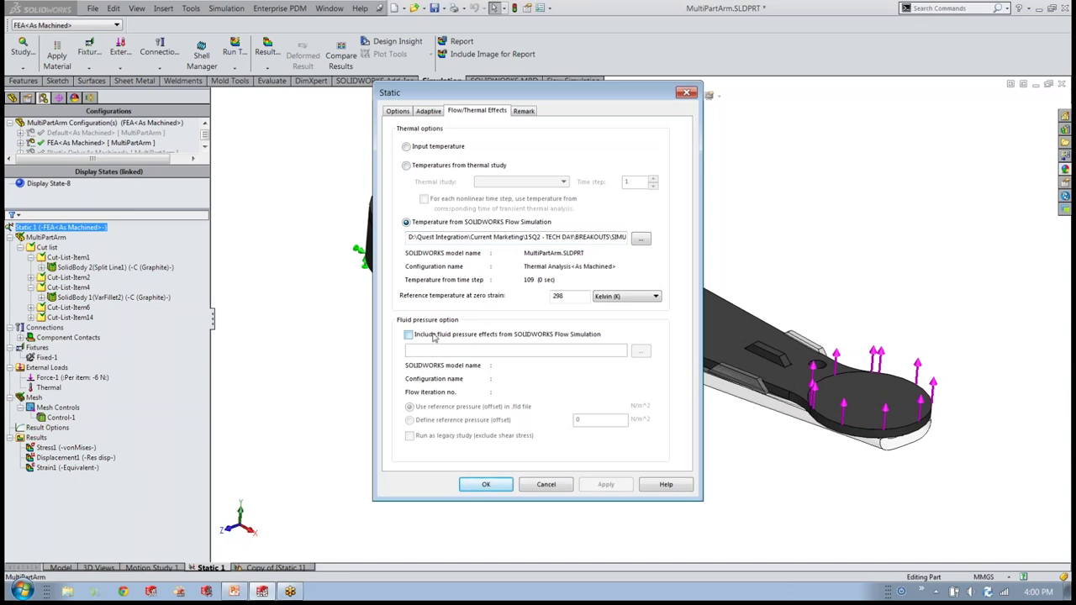
click(546, 485)
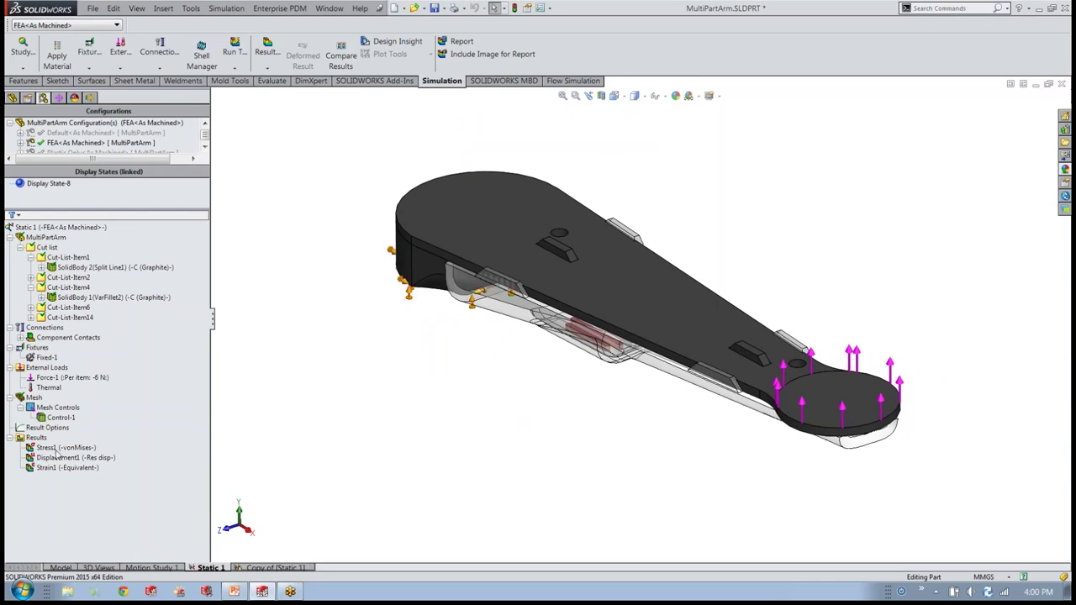
Display the Stress1 von Mises plot and examine the deformed arm from several angles.
click(56, 458)
double_click(59, 448)
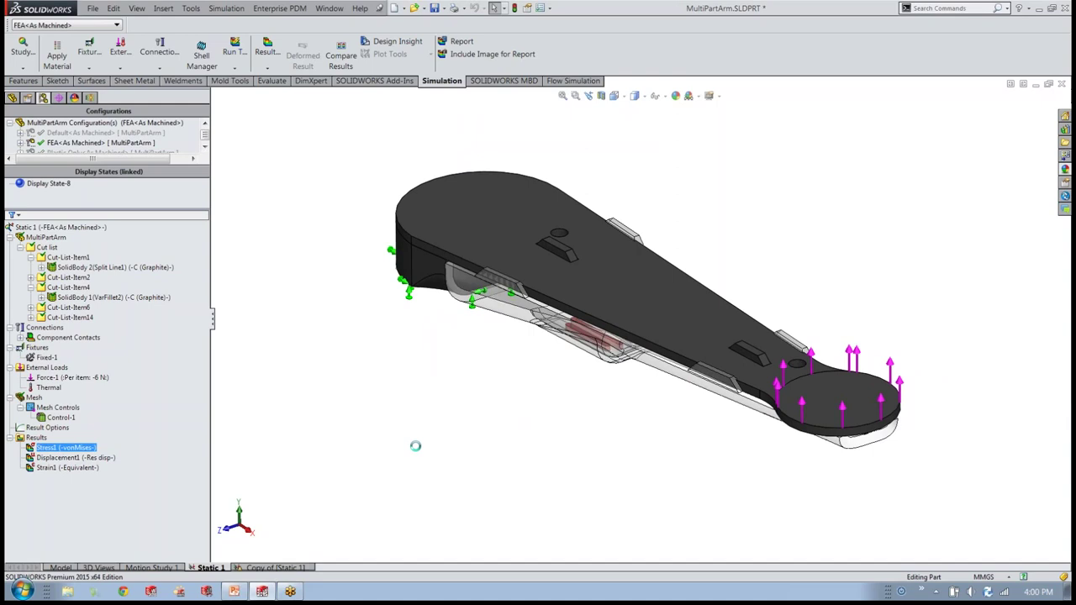
middle_drag(509, 454, 528, 429)
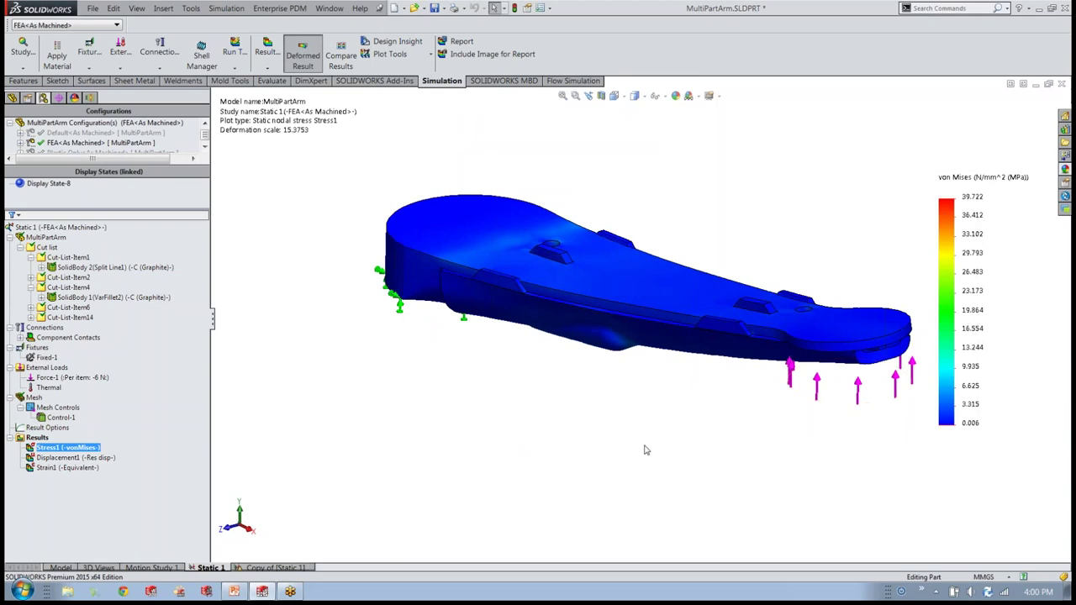
middle_drag(635, 450, 651, 420)
Display the Displacement1 resultant plot and examine the displacement along the arm.
click(60, 459)
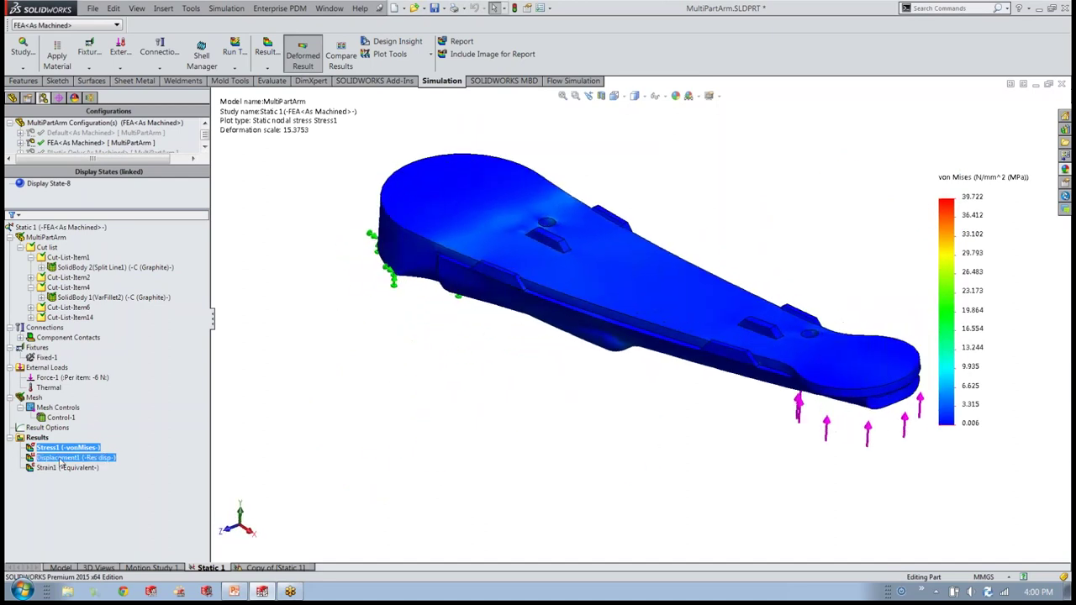
double_click(61, 459)
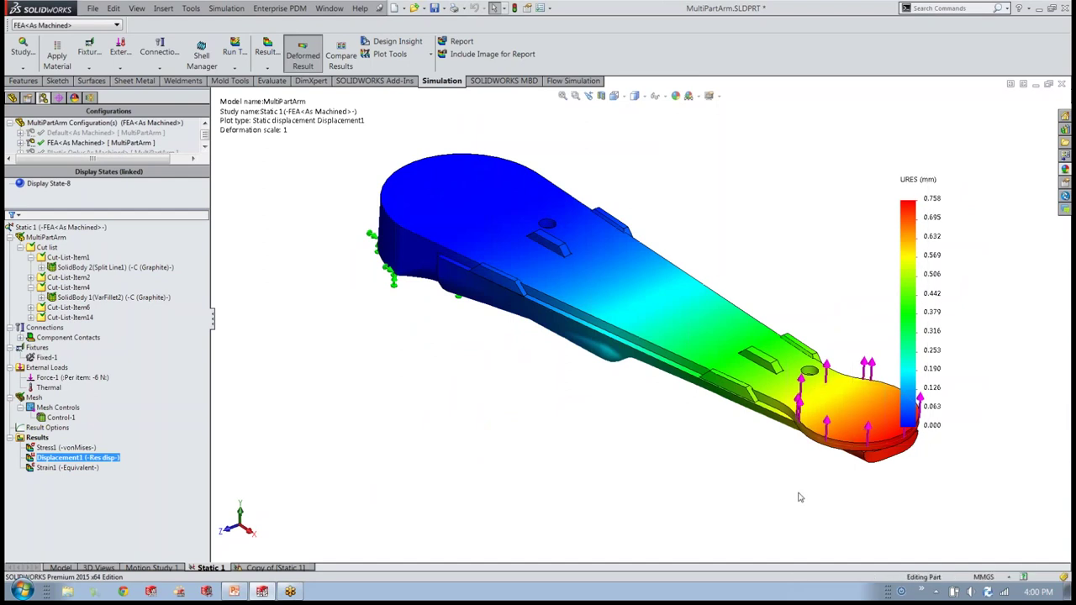
middle_drag(804, 492, 757, 308)
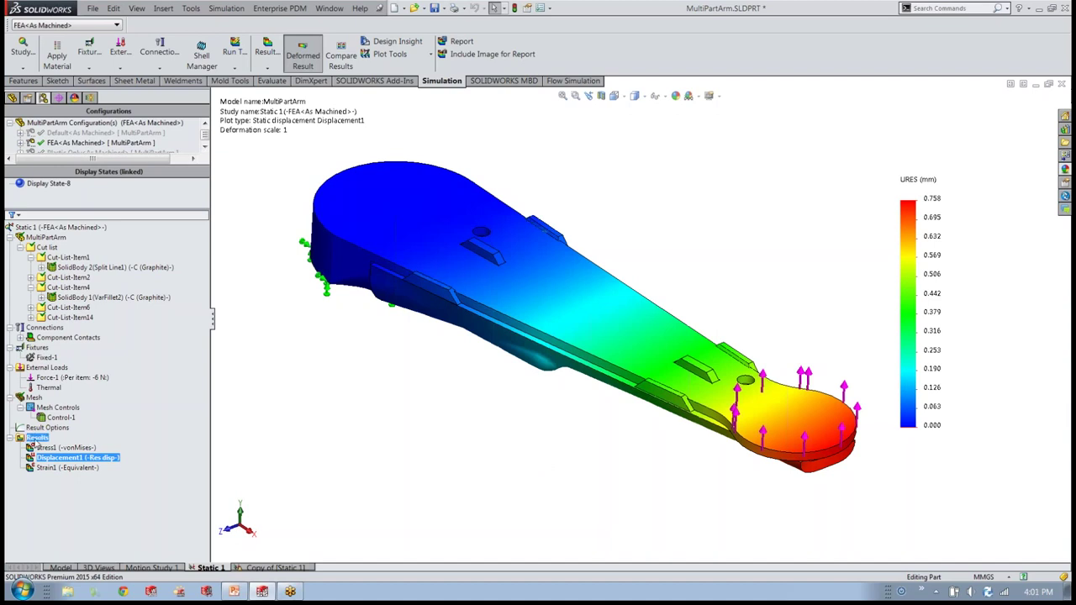
Start listing the result force and select the hidden contact face at the clip tab on the far edge near the arm's wide end.
right_click(34, 438)
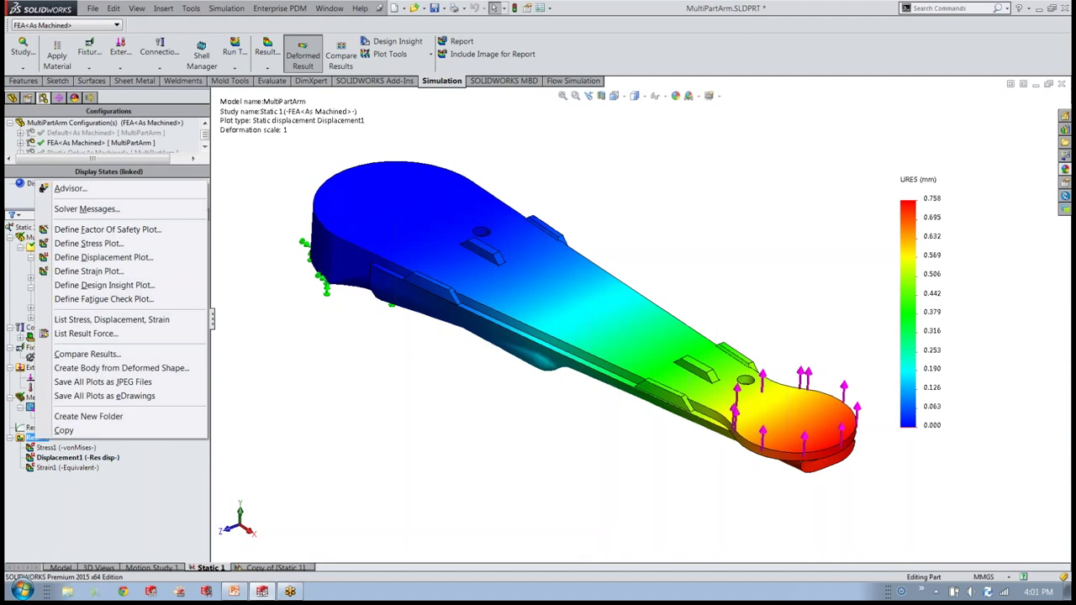
click(106, 334)
scroll(604, 244, down, 3)
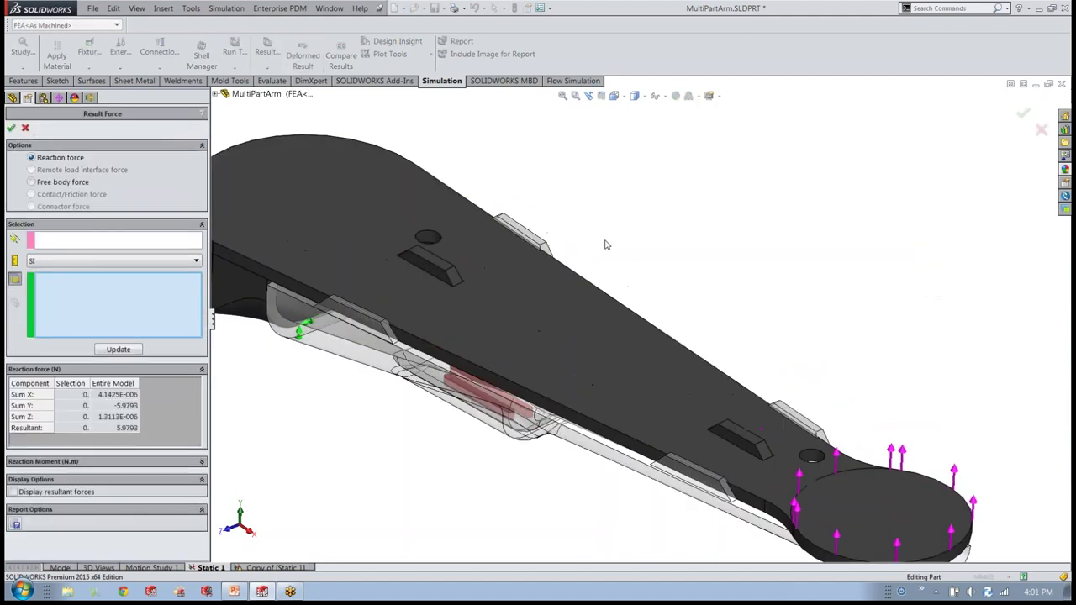
scroll(602, 247, down, 6)
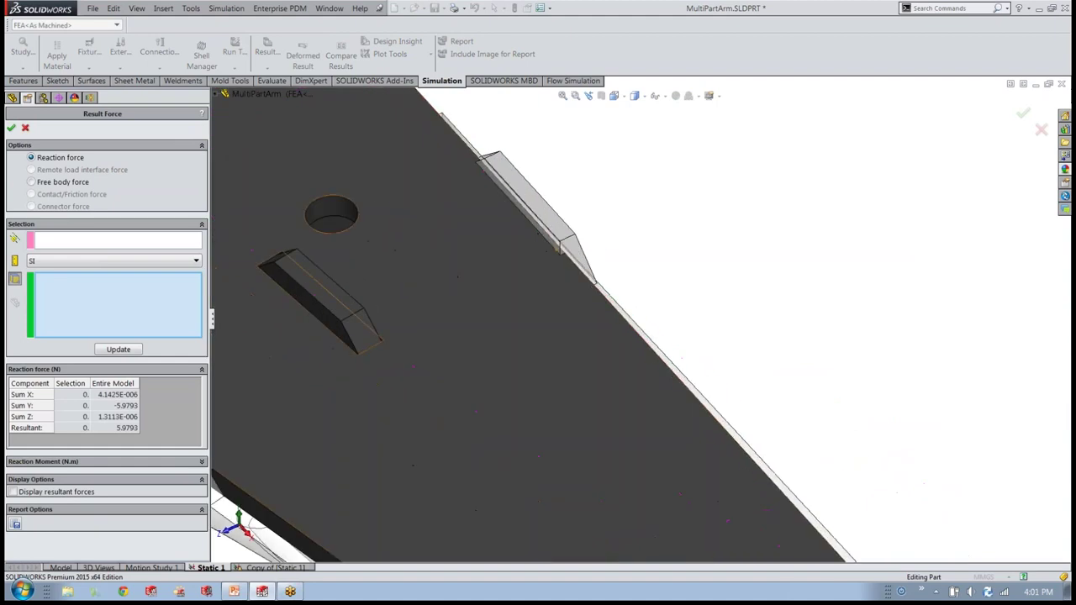
scroll(565, 250, down, 2)
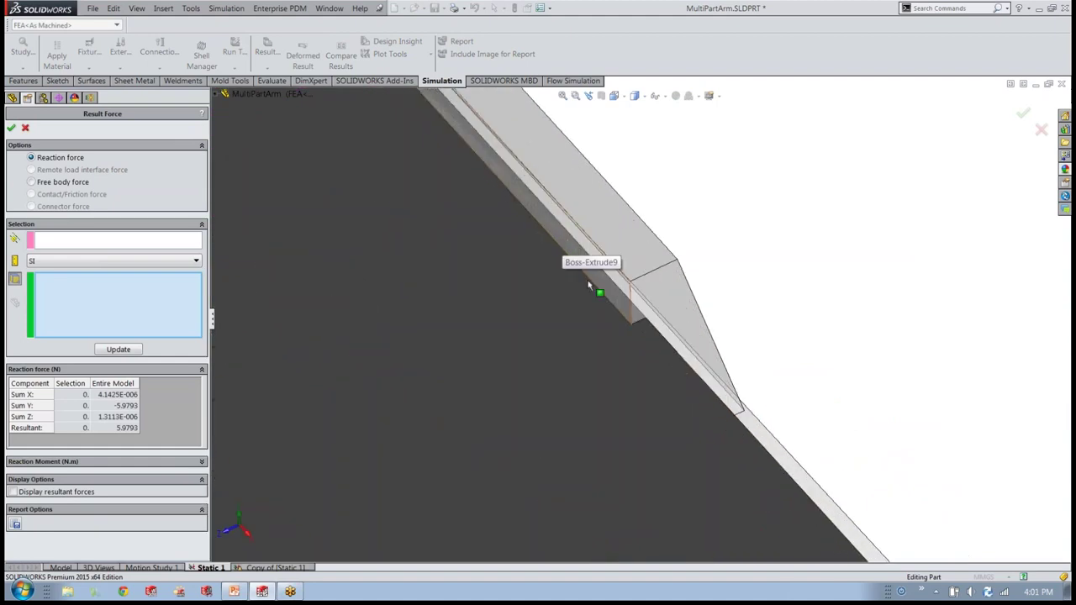
scroll(633, 311, down, 2)
scroll(637, 310, down, 4)
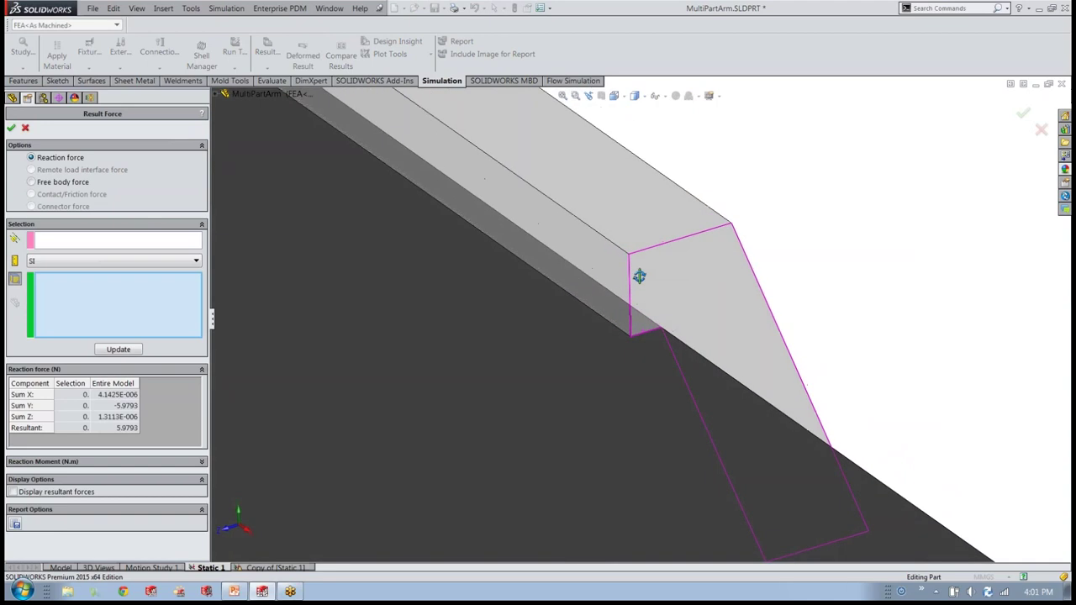
scroll(622, 303, up, 1)
scroll(590, 274, up, 1)
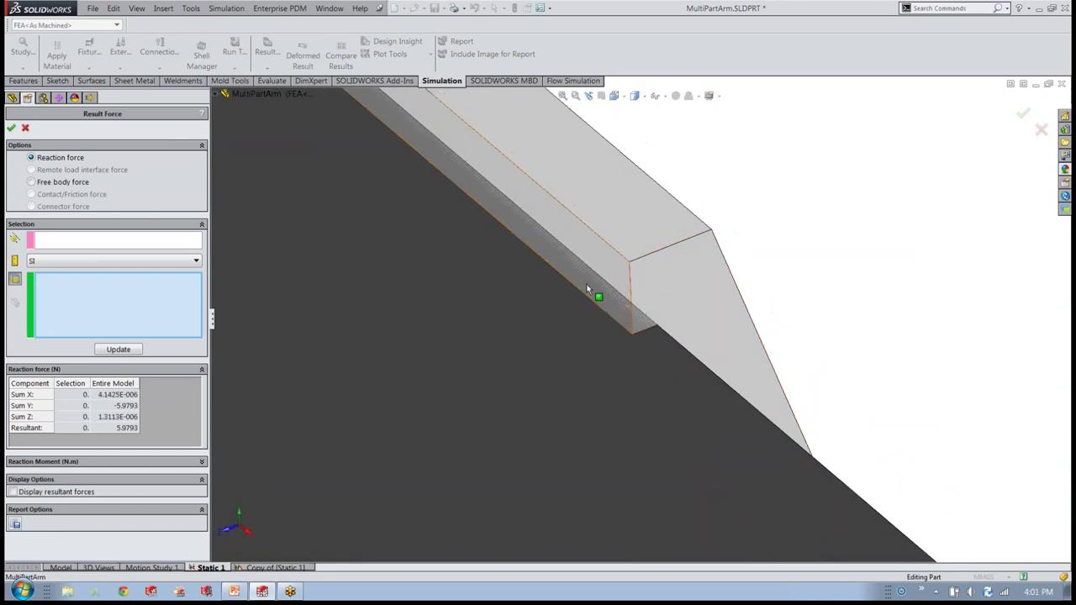
right_click(588, 284)
click(610, 311)
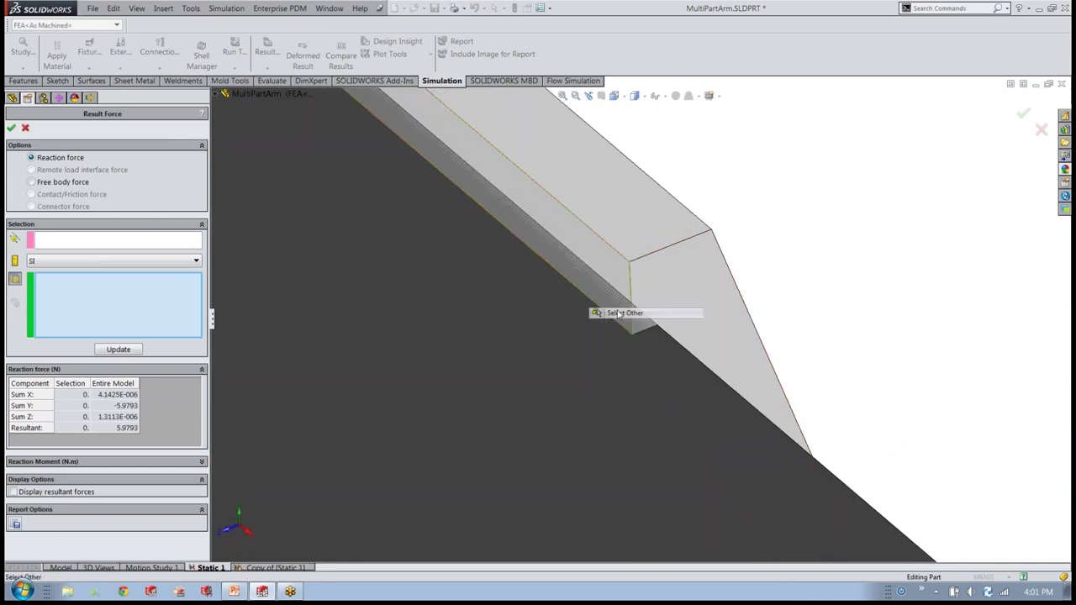
click(703, 332)
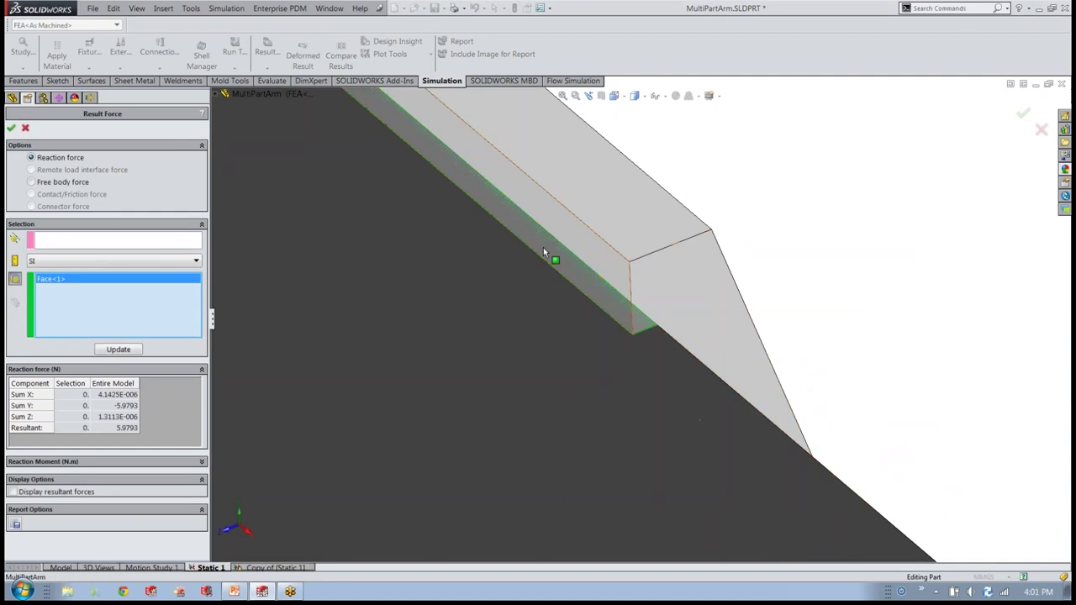
Read the free body force on the selected tab face, moving its callout clear of the geometry, and close Result Force without keeping it.
click(39, 183)
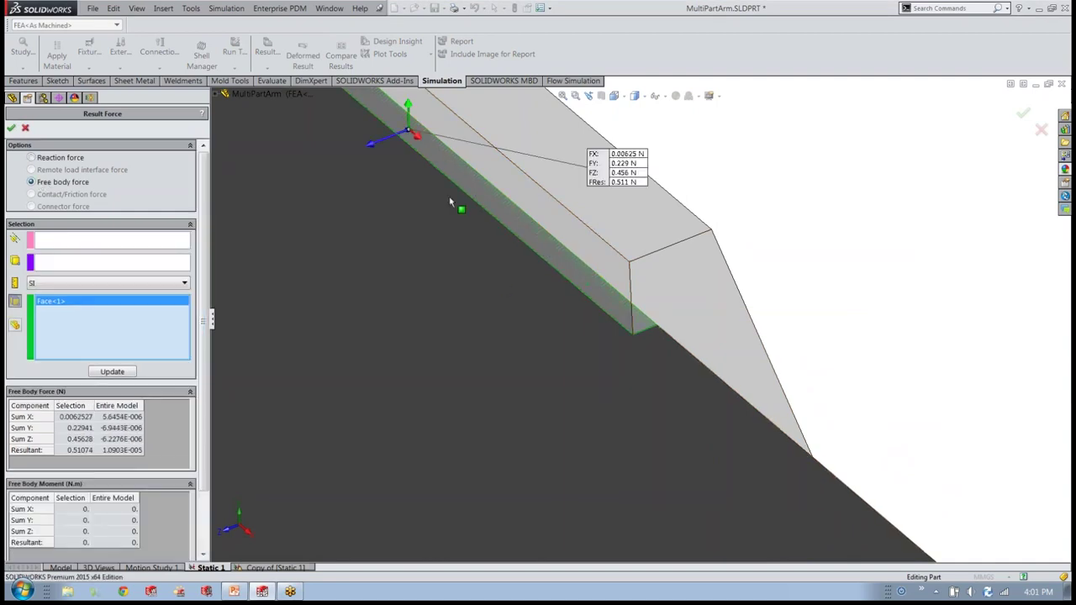
scroll(639, 321, up, 3)
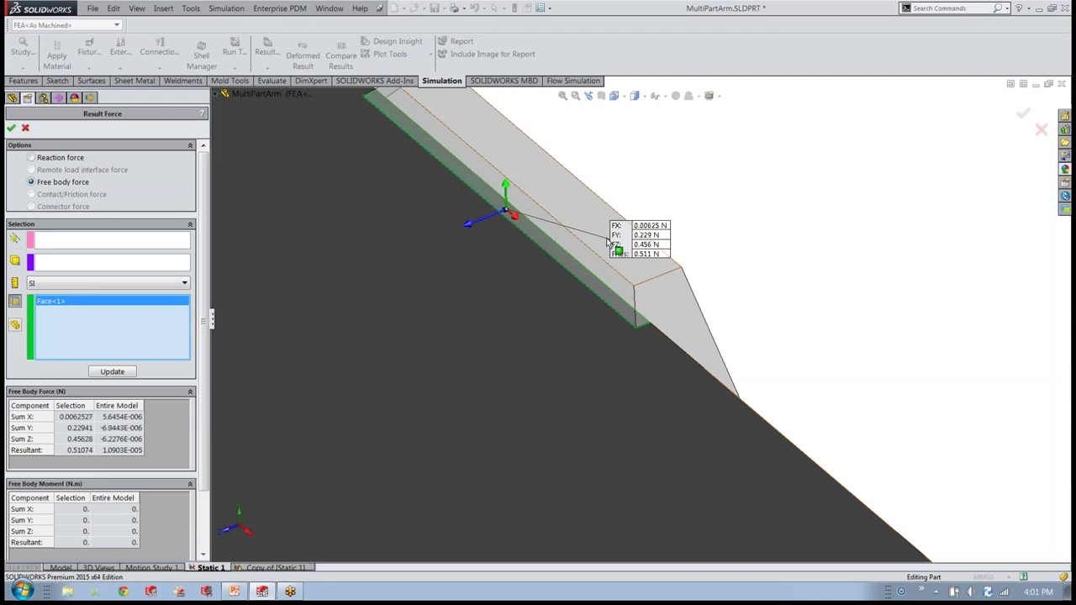
drag(636, 240, 660, 162)
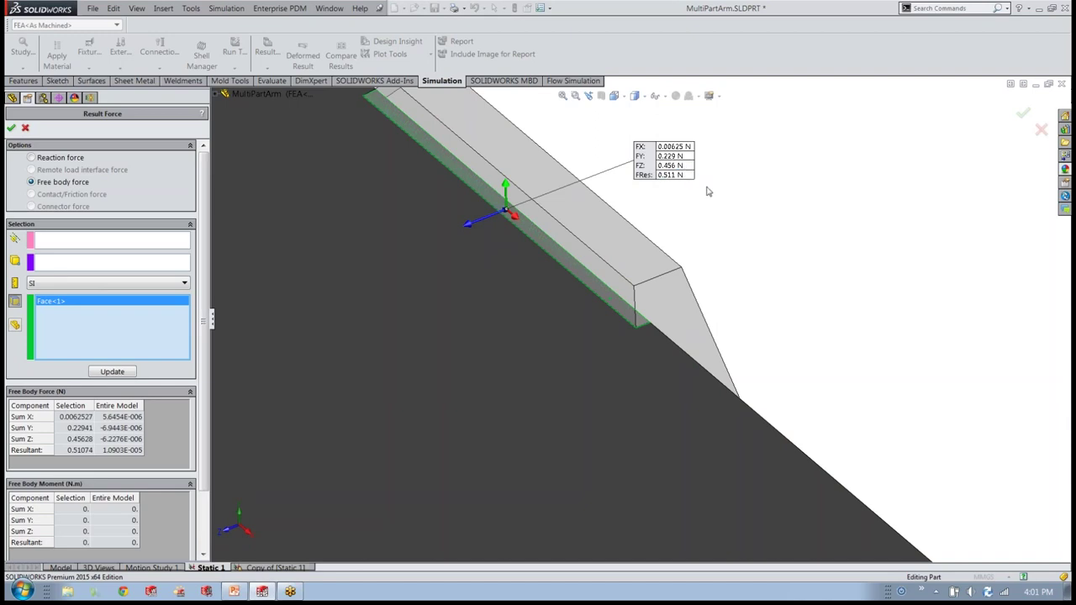
click(1039, 127)
scroll(816, 282, up, 10)
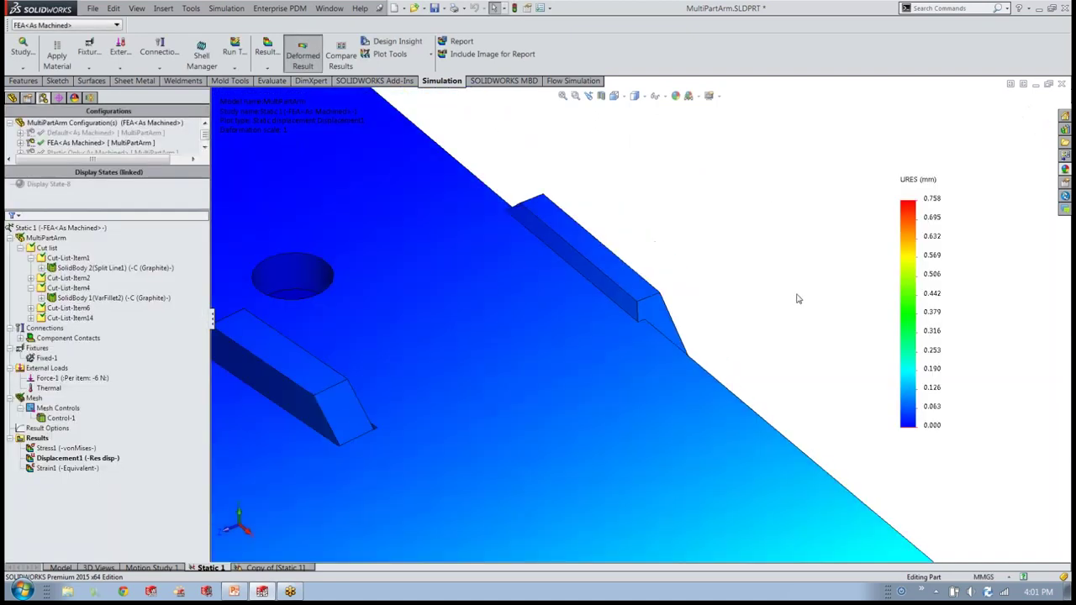
scroll(672, 420, down, 3)
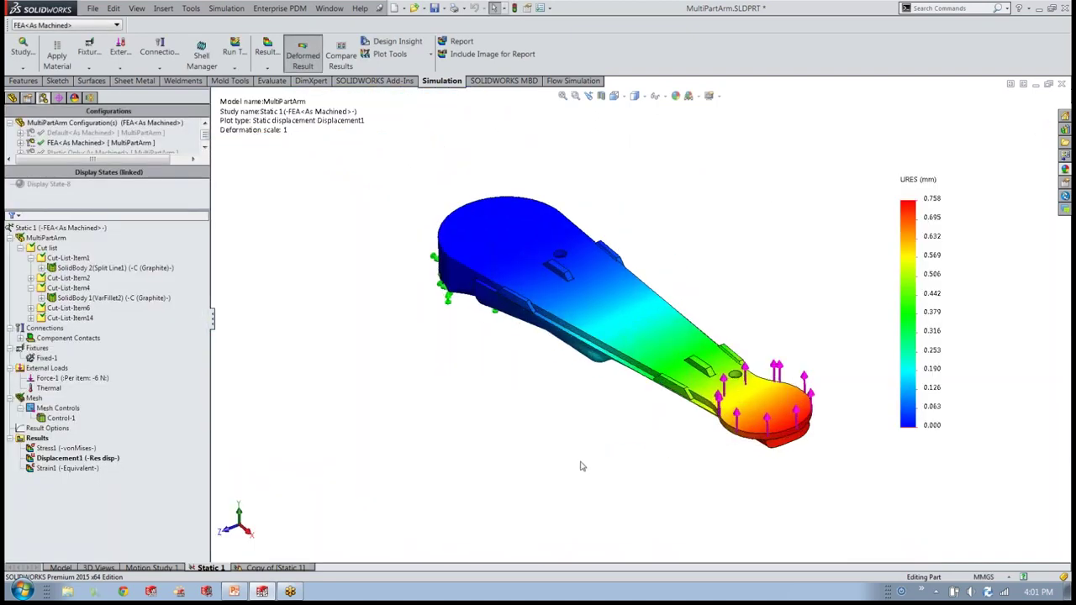
middle_drag(580, 464, 582, 412)
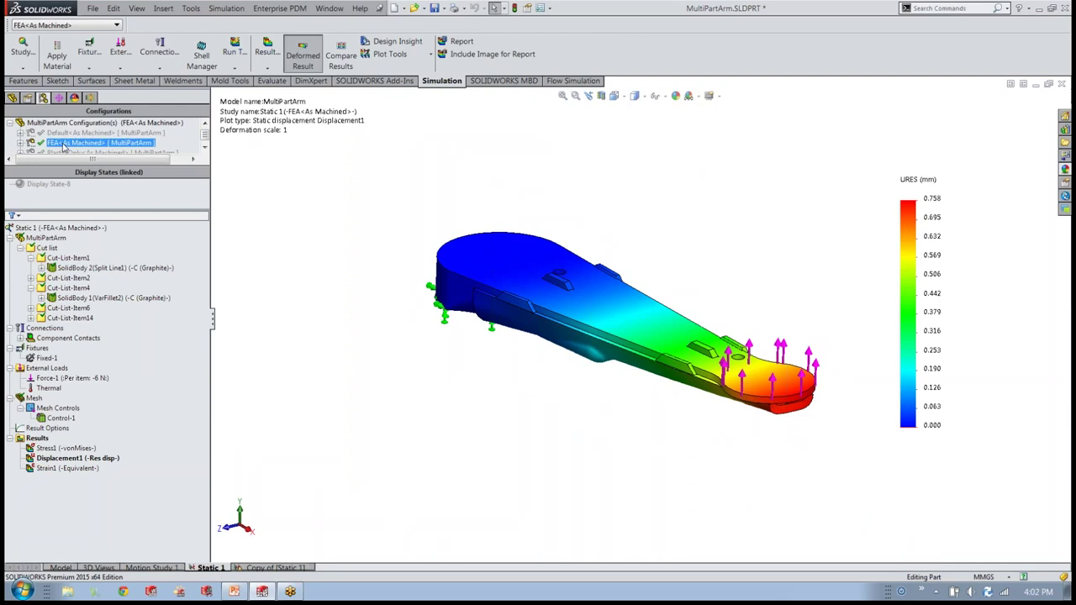
Activate the Plastic Only<As Machined> configuration of MultiPartArm.
click(97, 153)
drag(99, 168, 101, 173)
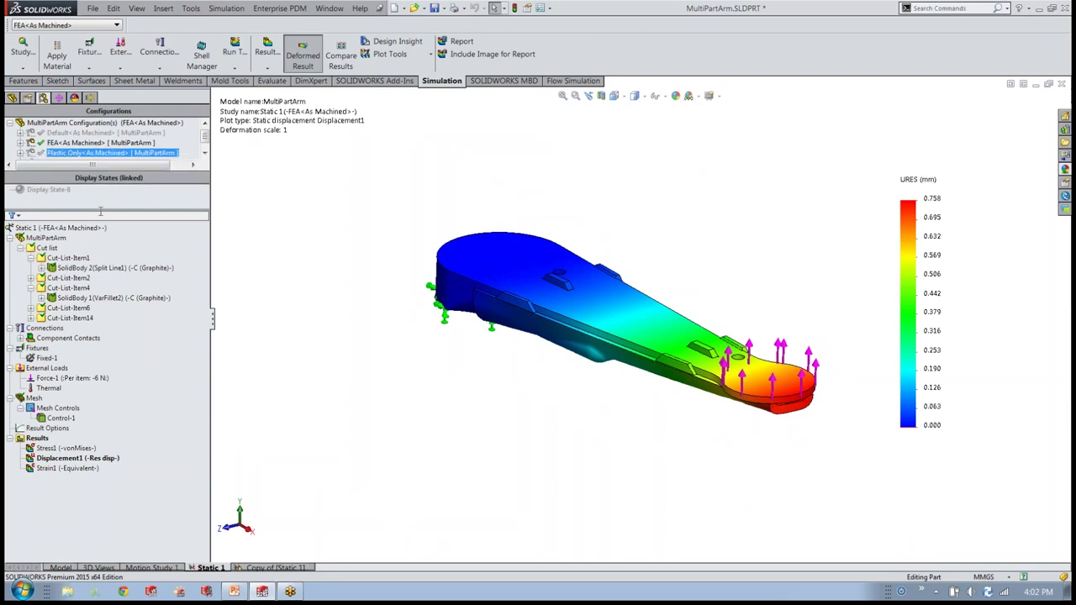
click(93, 135)
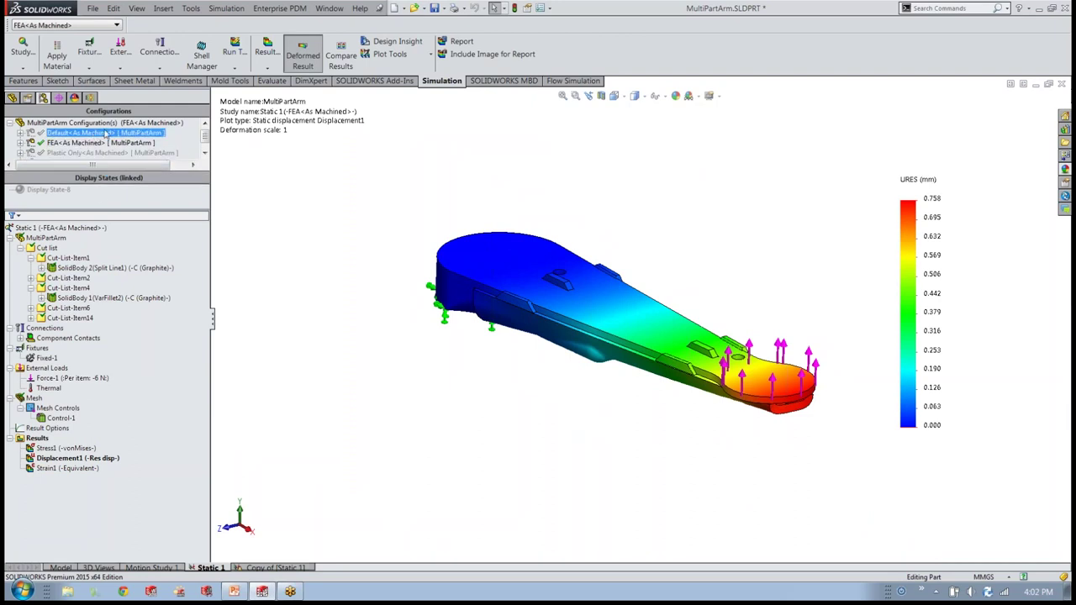
scroll(105, 136, down, 1)
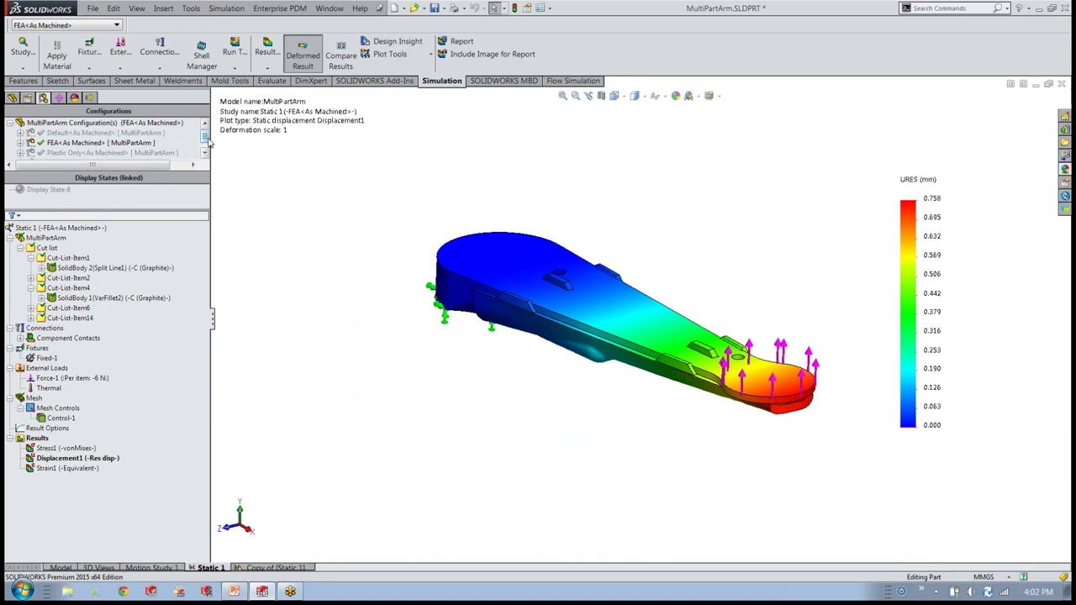
click(105, 144)
click(80, 153)
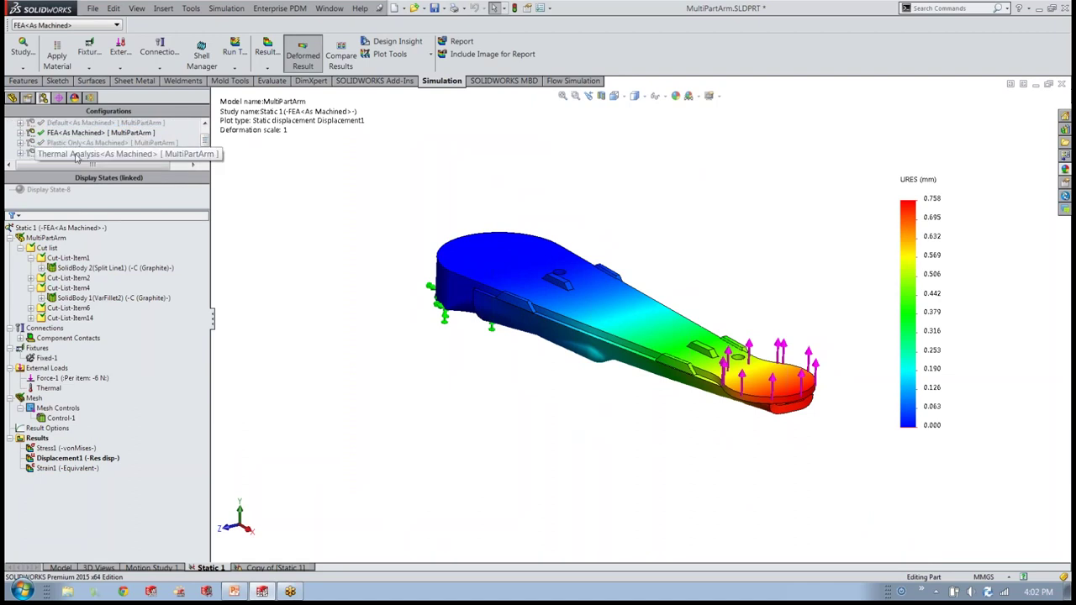
double_click(80, 143)
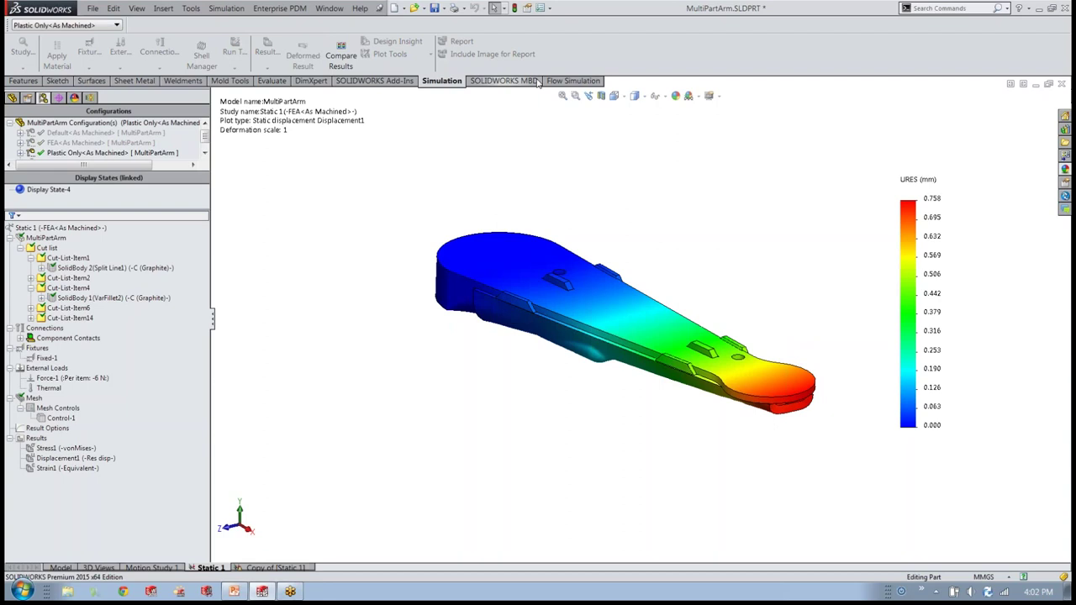
Load the SOLIDWORKS Plastics add-in and show its study tree with more room for the entries.
click(397, 83)
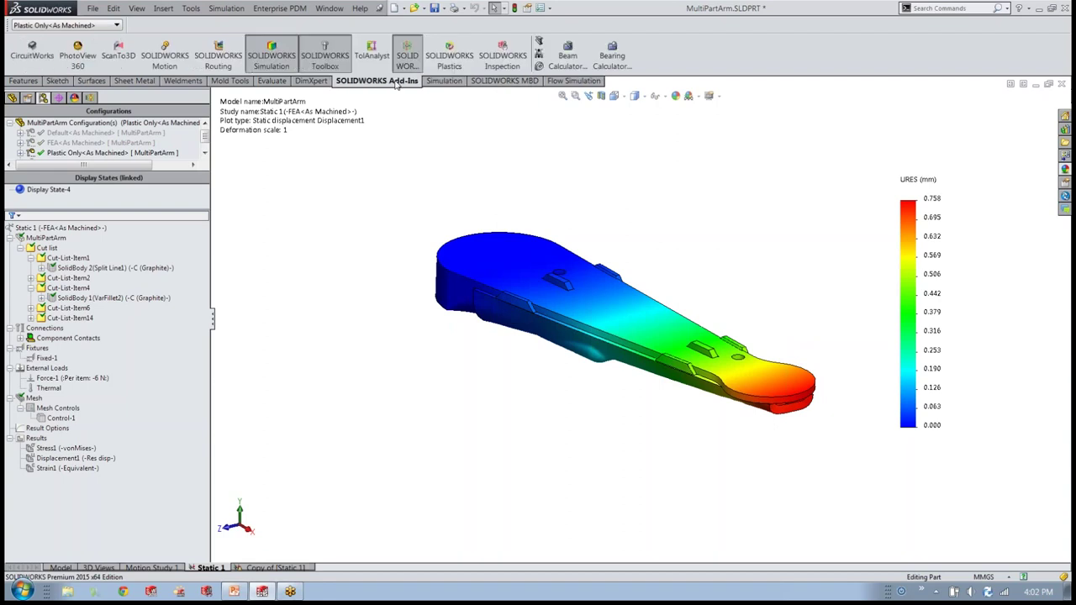
click(457, 51)
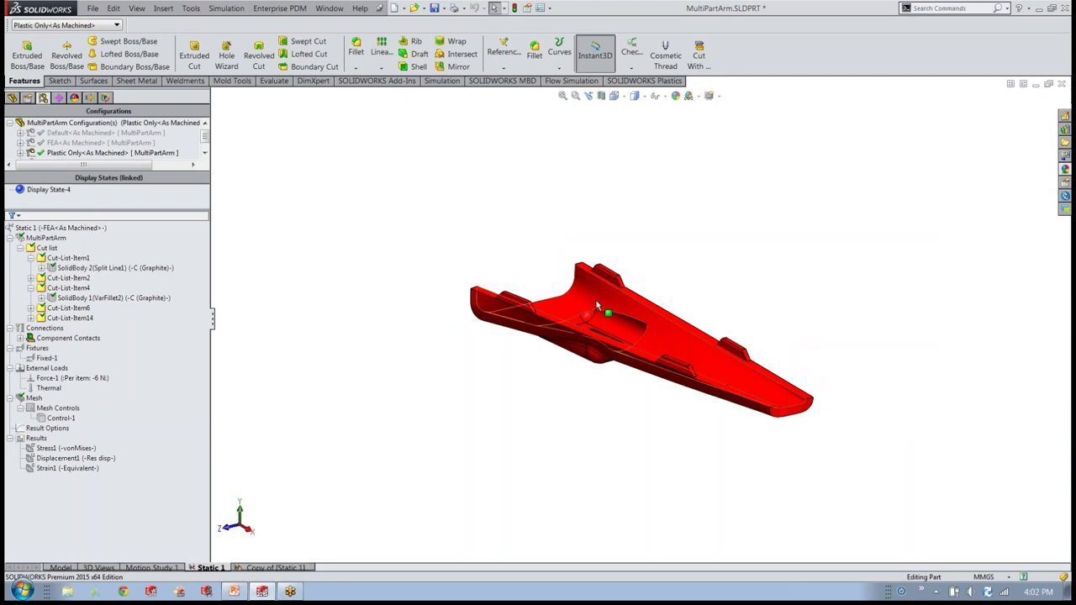
middle_drag(579, 401, 567, 420)
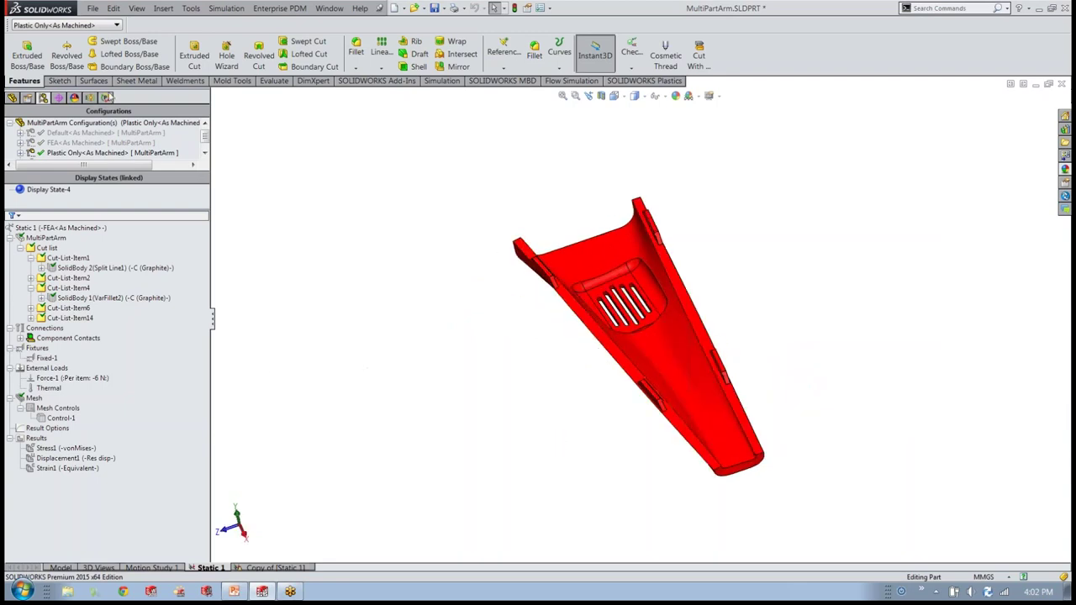
click(105, 98)
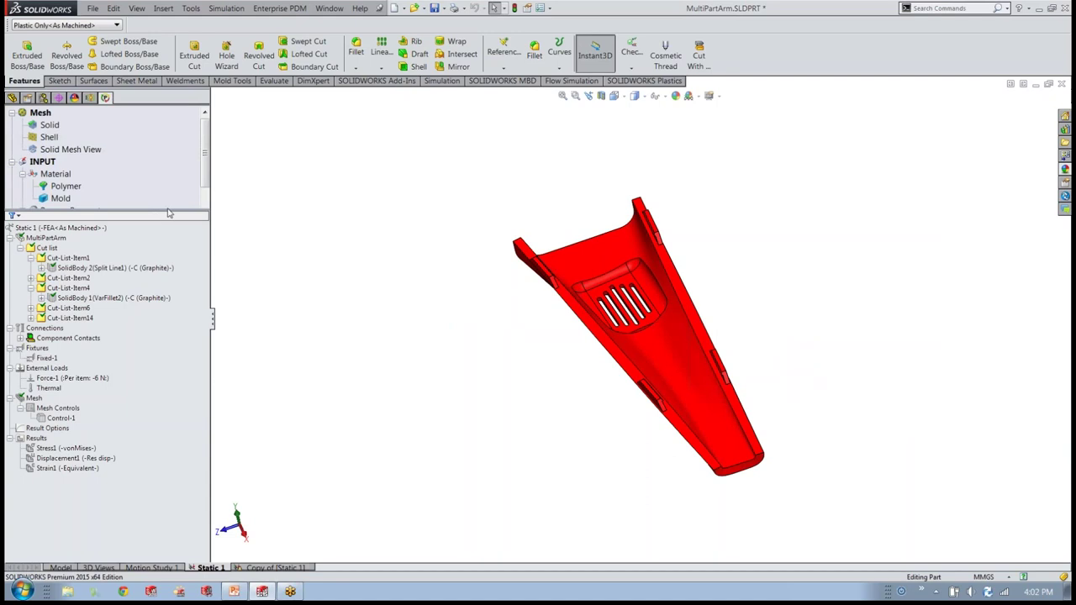
drag(169, 212, 162, 370)
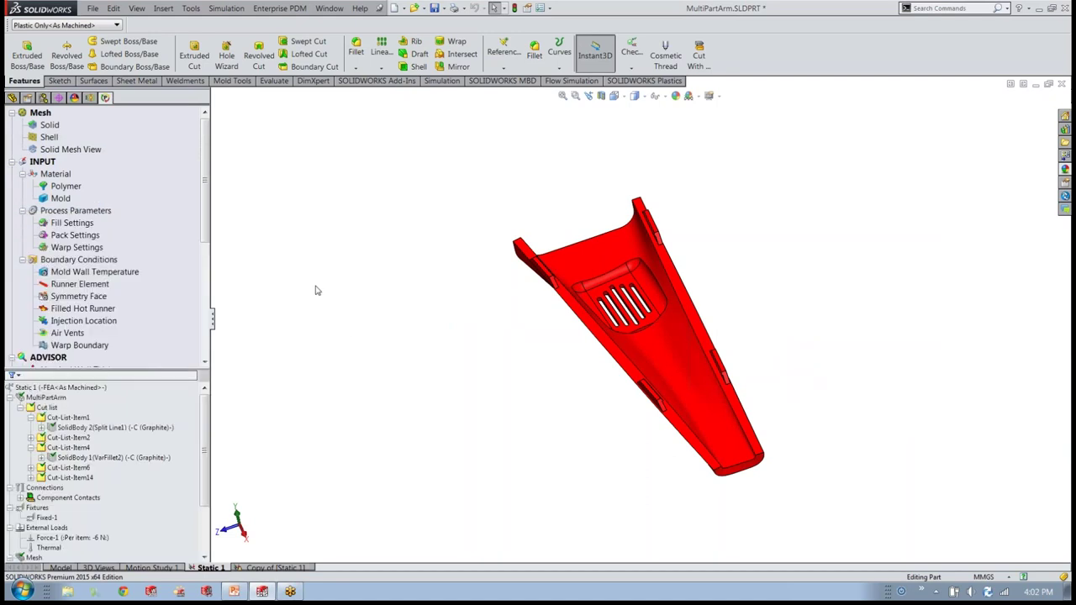
drag(205, 207, 205, 220)
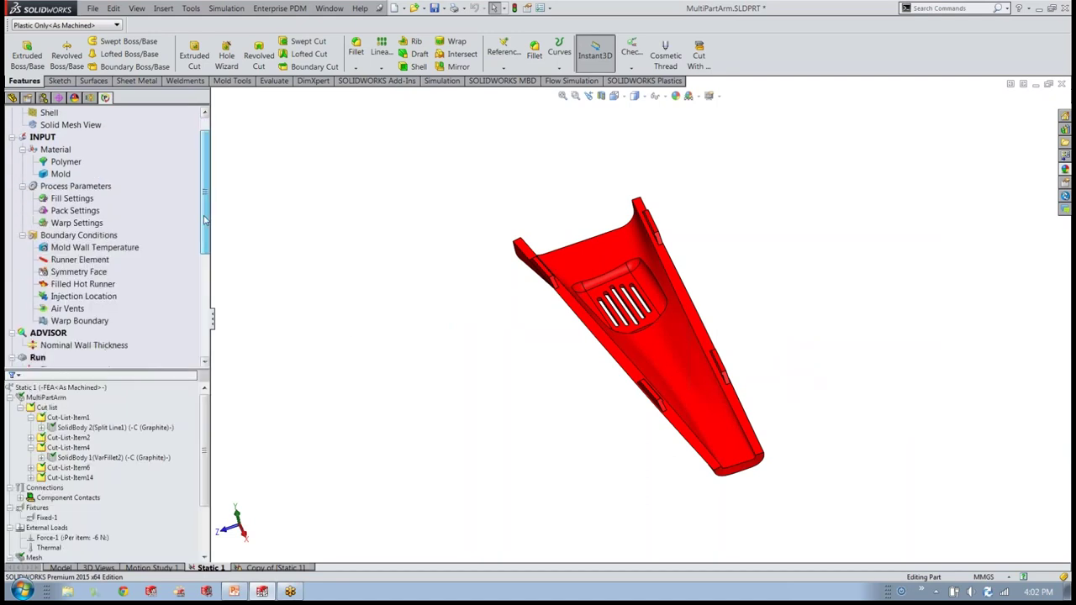
Return to the model view and examine the plastic cover and its injection location marker at the wide end.
click(62, 568)
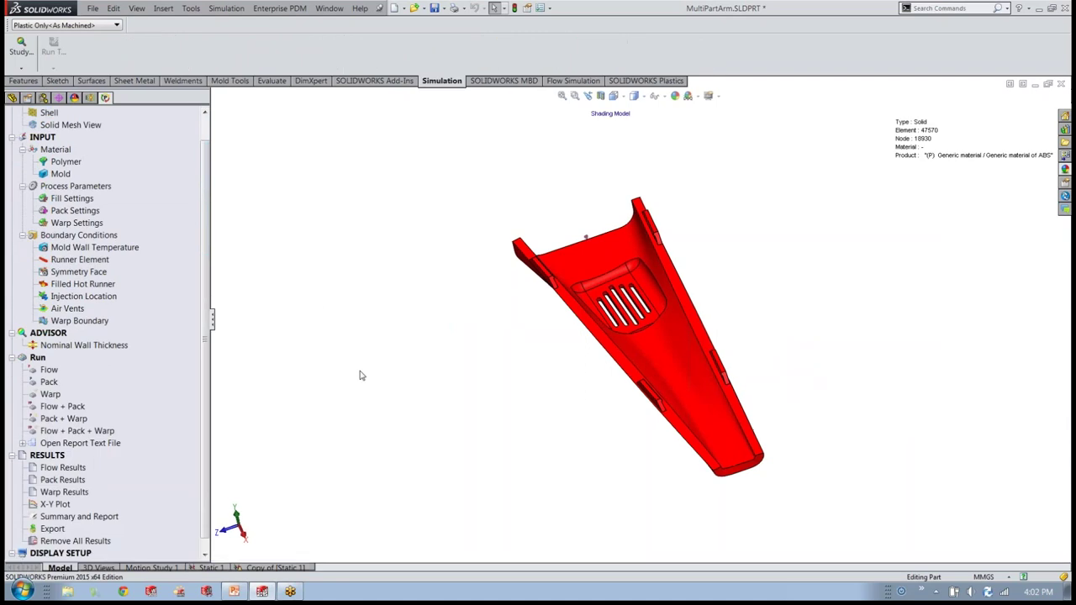
scroll(210, 189, up, 1)
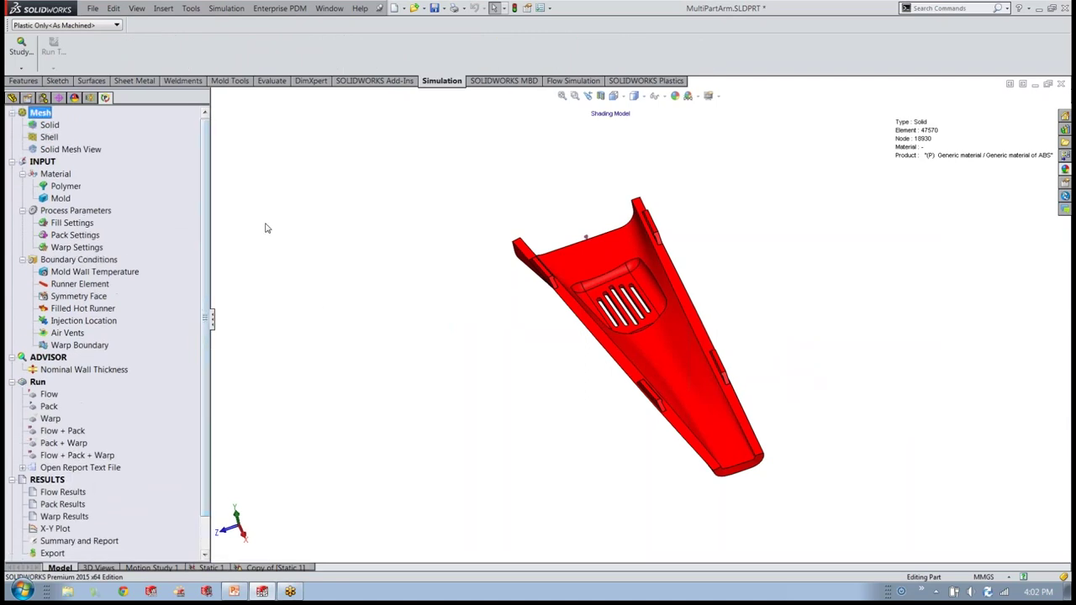
middle_drag(356, 250, 614, 281)
scroll(574, 263, down, 3)
scroll(555, 252, down, 2)
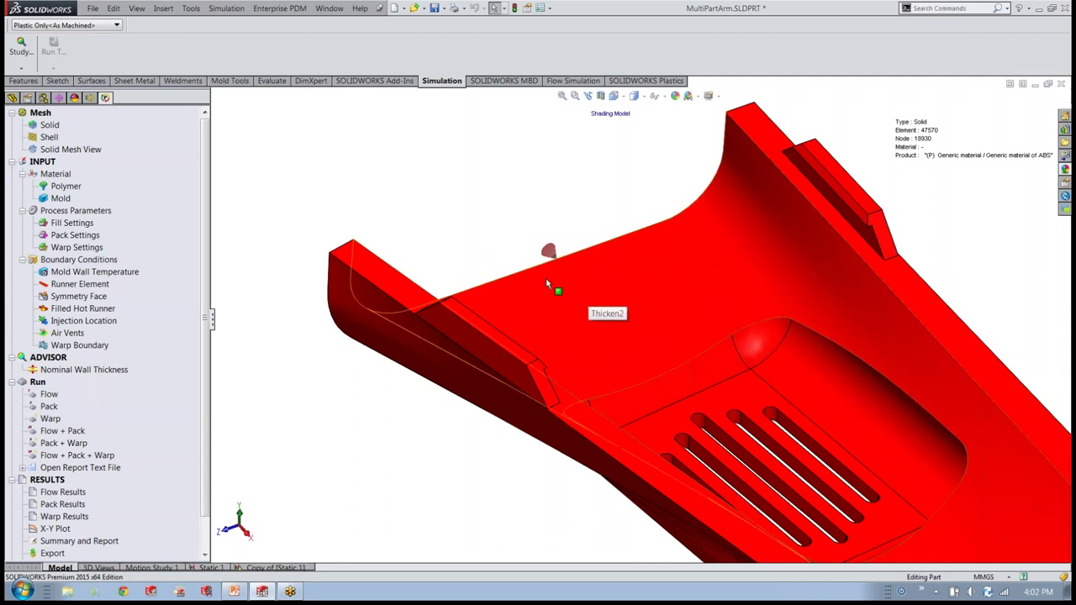
scroll(589, 277, up, 5)
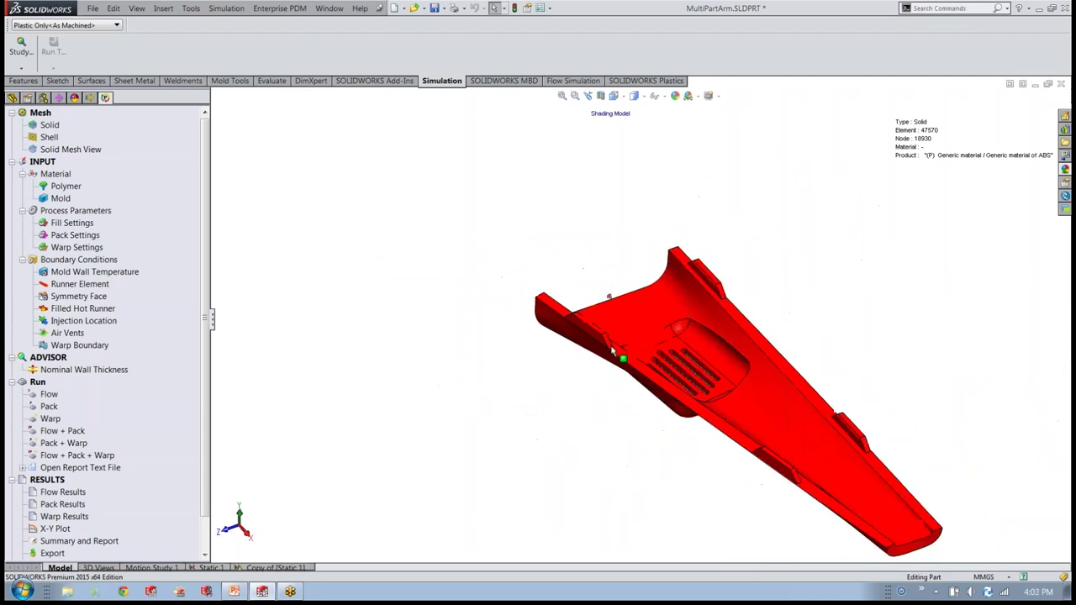
scroll(678, 493, up, 1)
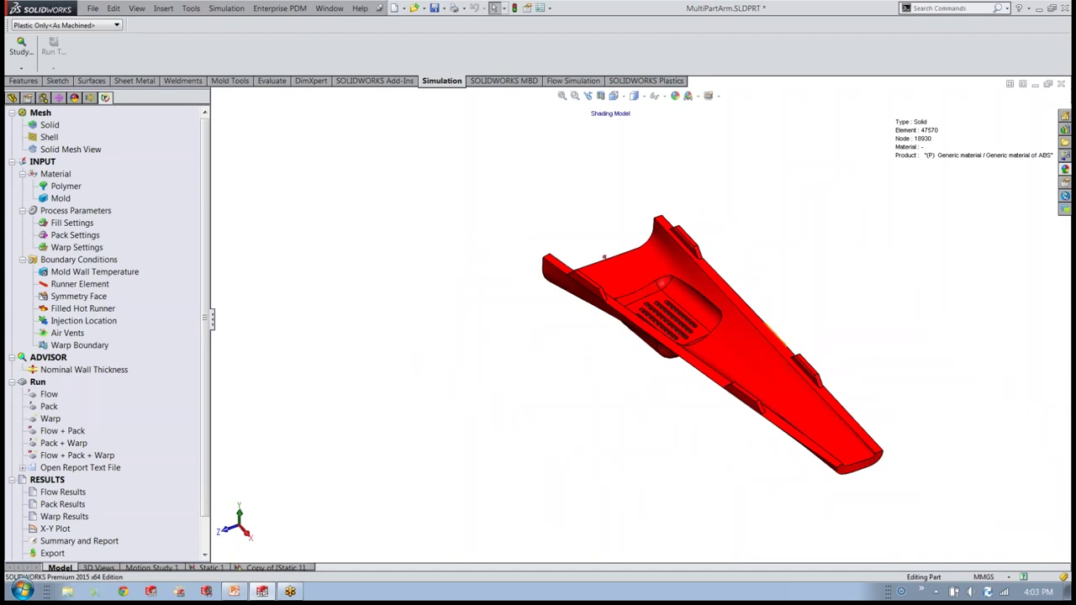
Display the Warp results with total displacement and examine the warped cover from several angles.
scroll(168, 389, down, 1)
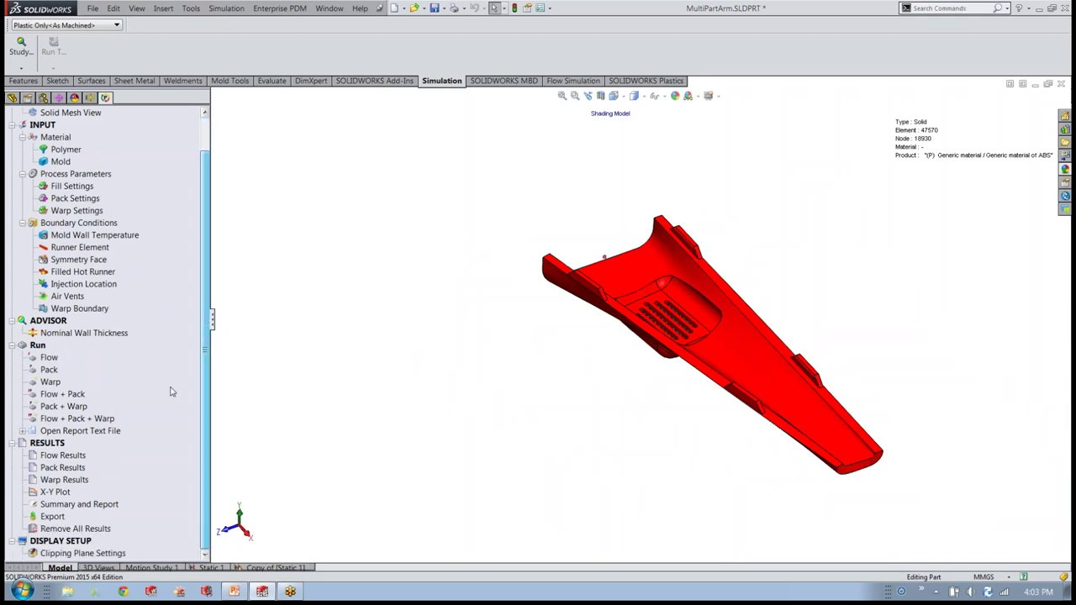
double_click(64, 480)
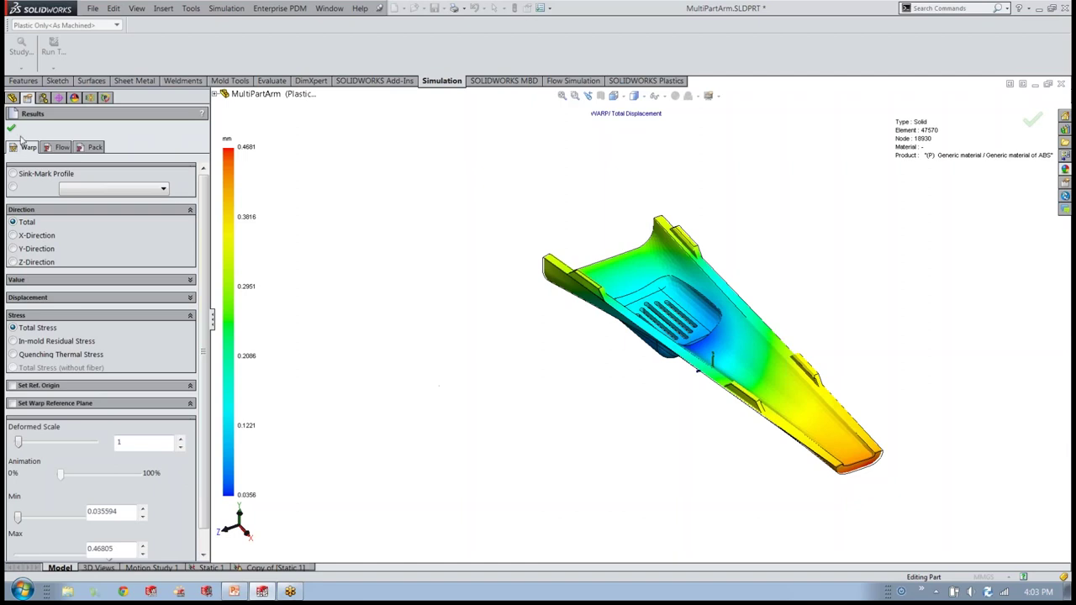
middle_drag(644, 402, 428, 305)
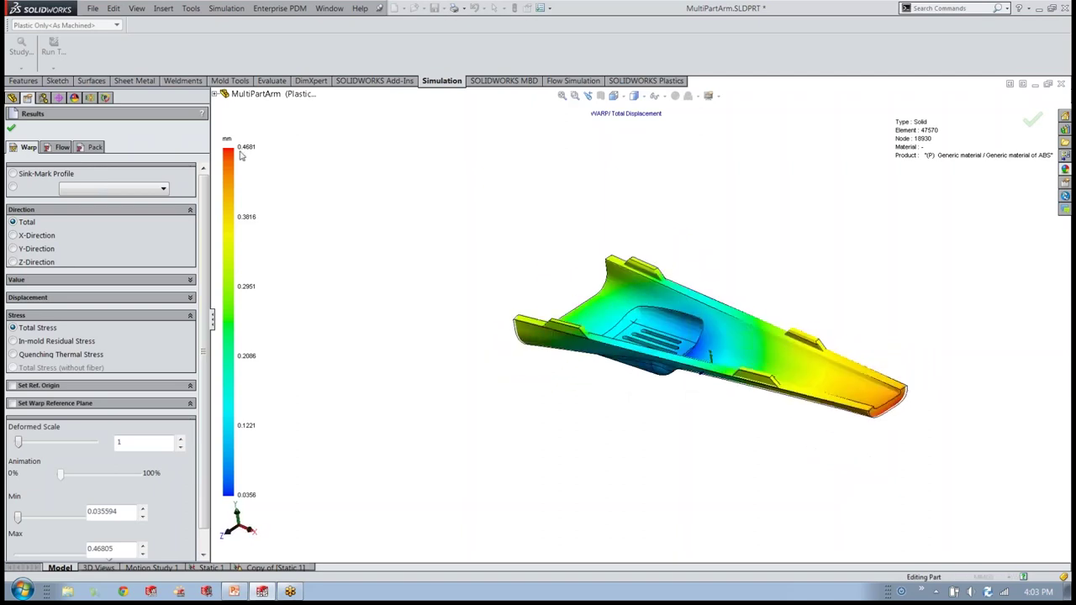
middle_drag(863, 469, 808, 406)
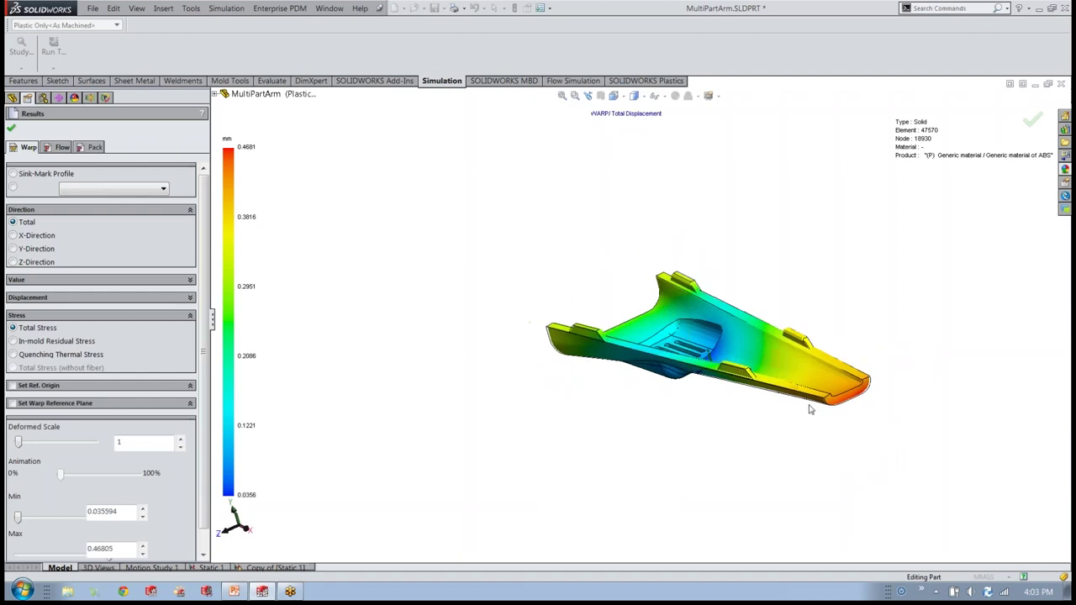
Display the Flow results' Fill Time plot with a wider results pane and play the fill animation on the plastic cover.
click(62, 149)
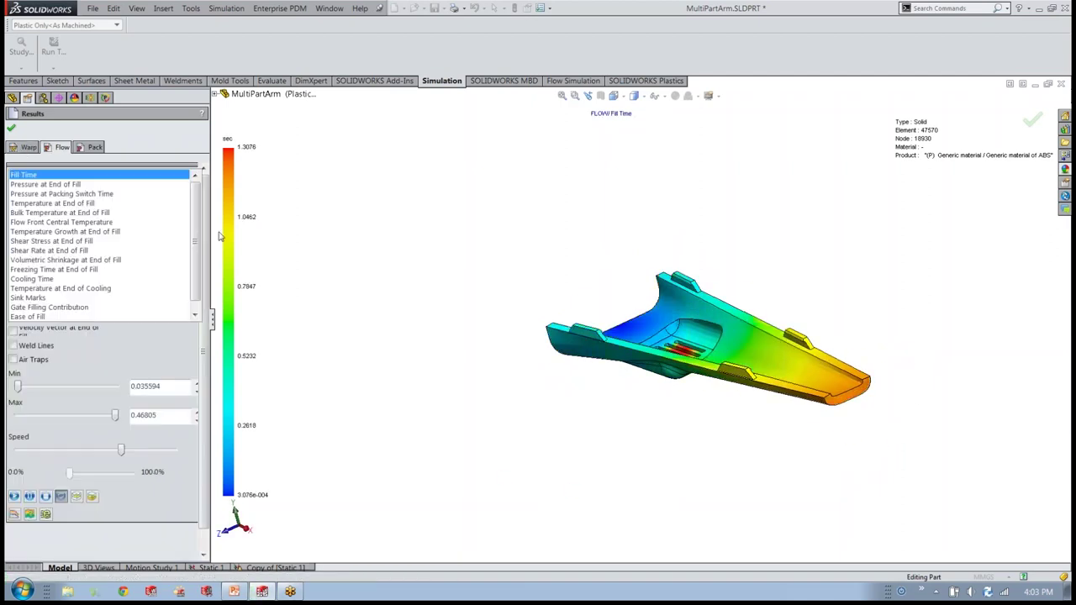
drag(212, 322, 237, 322)
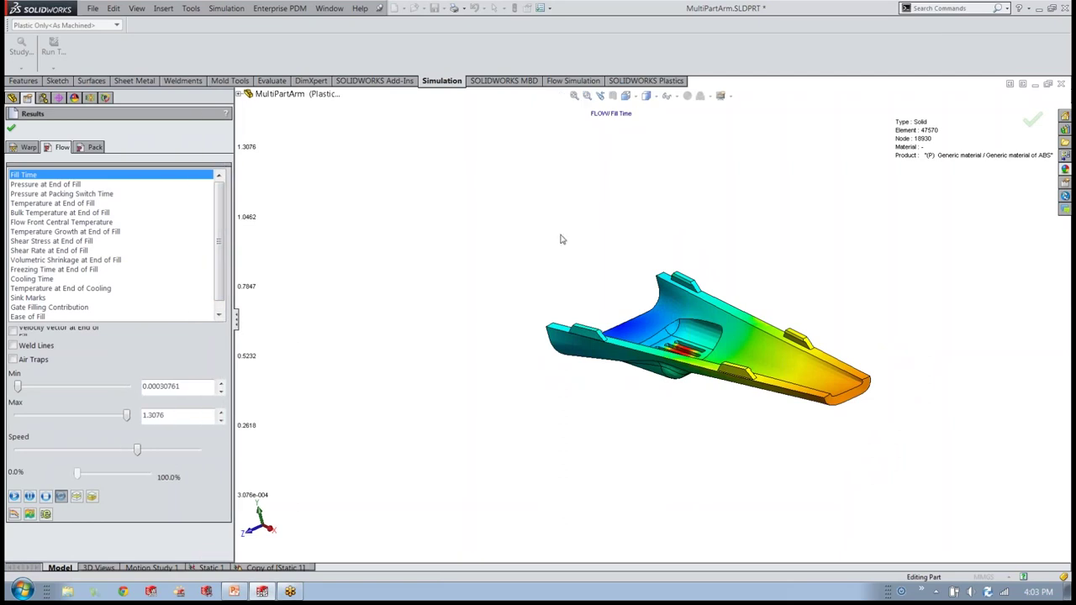
middle_drag(760, 386, 810, 454)
scroll(791, 370, down, 3)
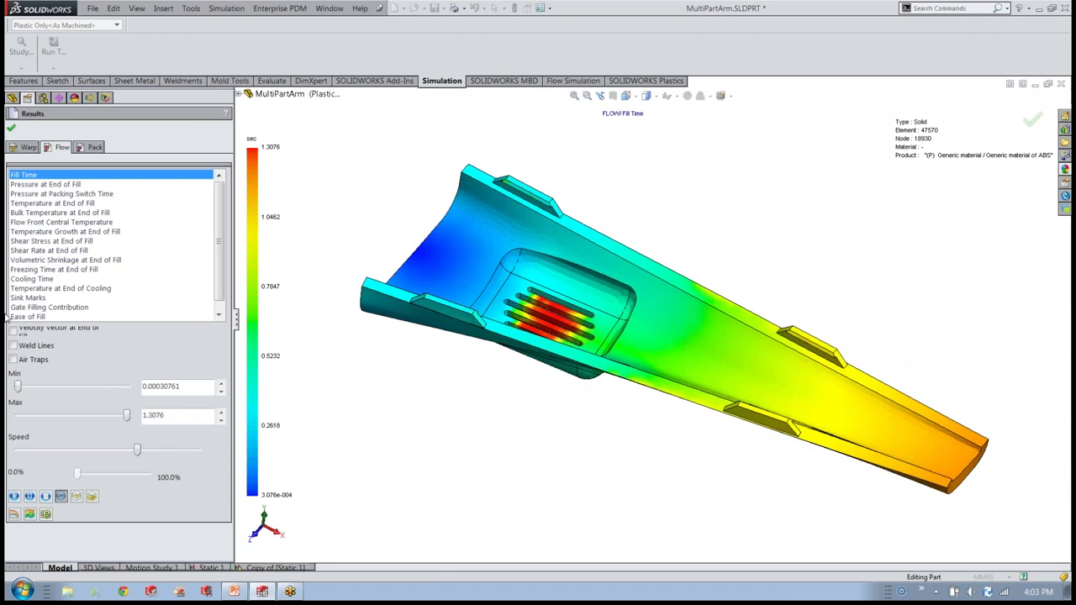
click(15, 496)
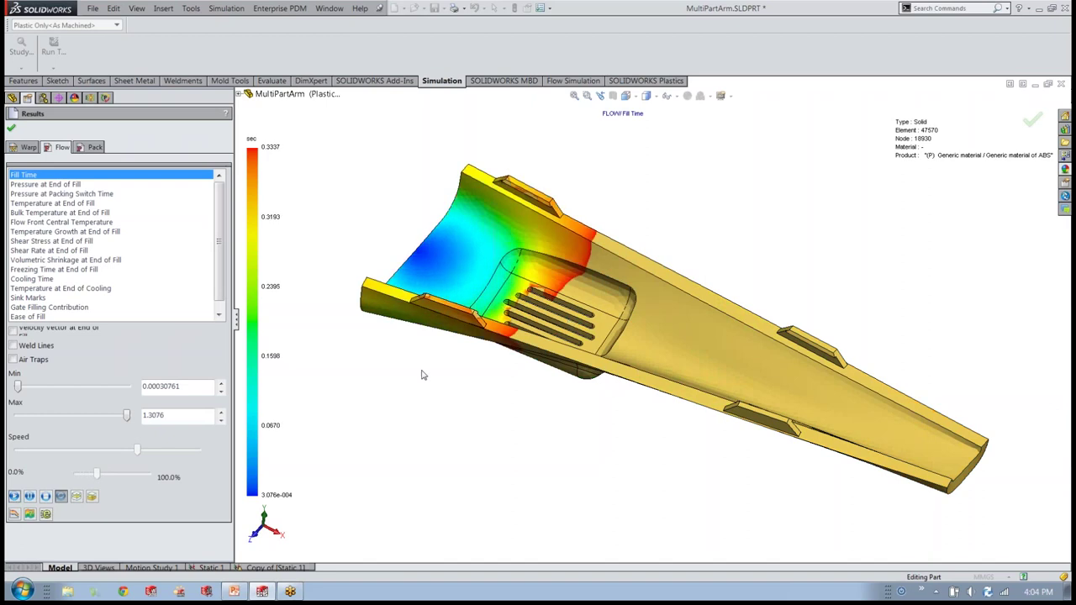
Show the Ease of Fill plot around the cover's vent slots and turn on the weld lines.
click(33, 317)
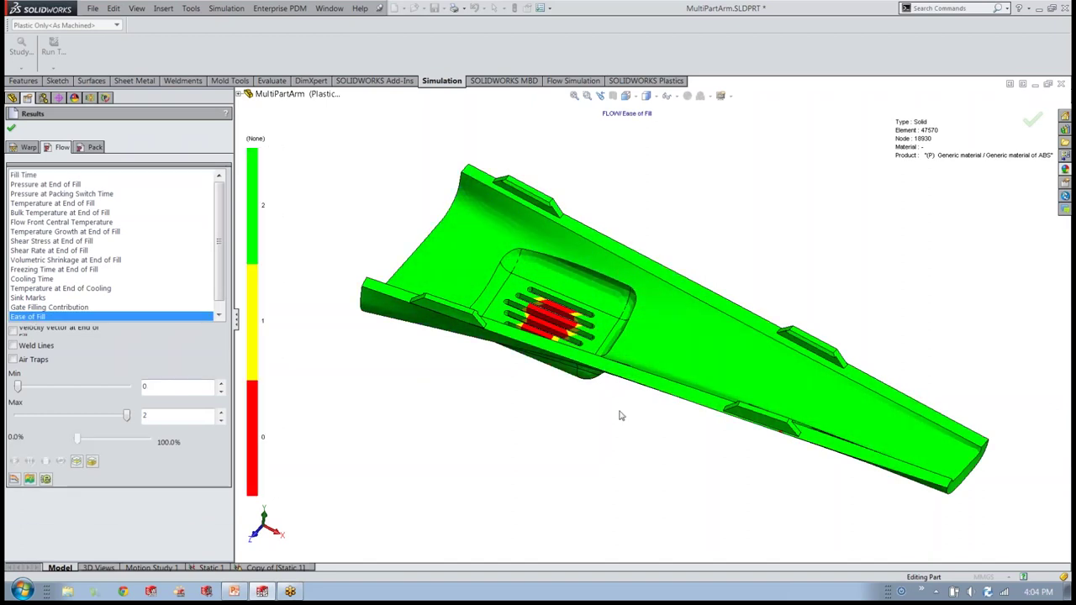
middle_drag(620, 416, 617, 431)
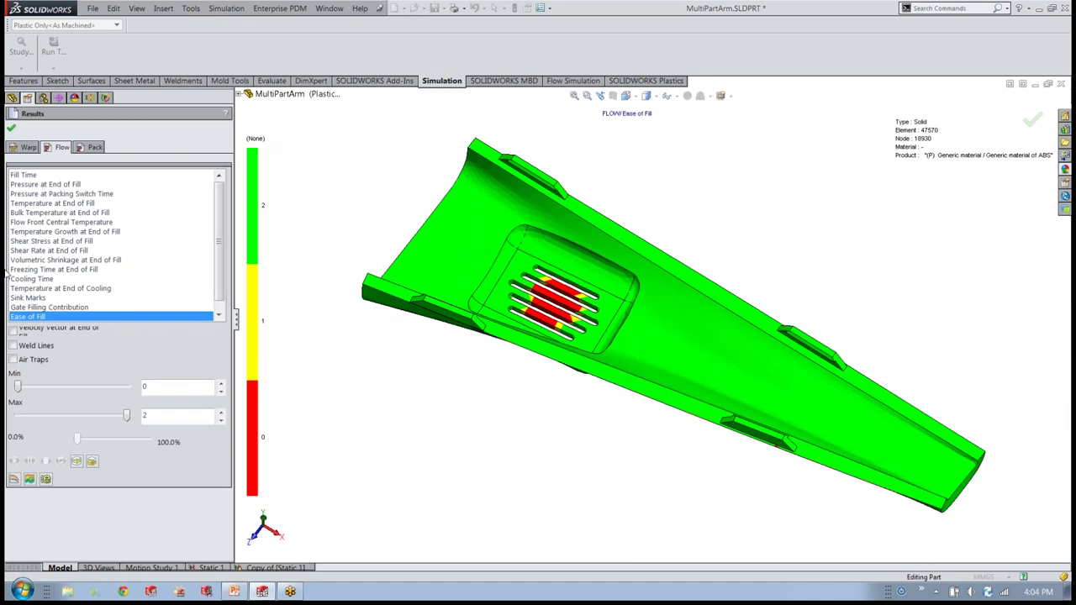
click(13, 346)
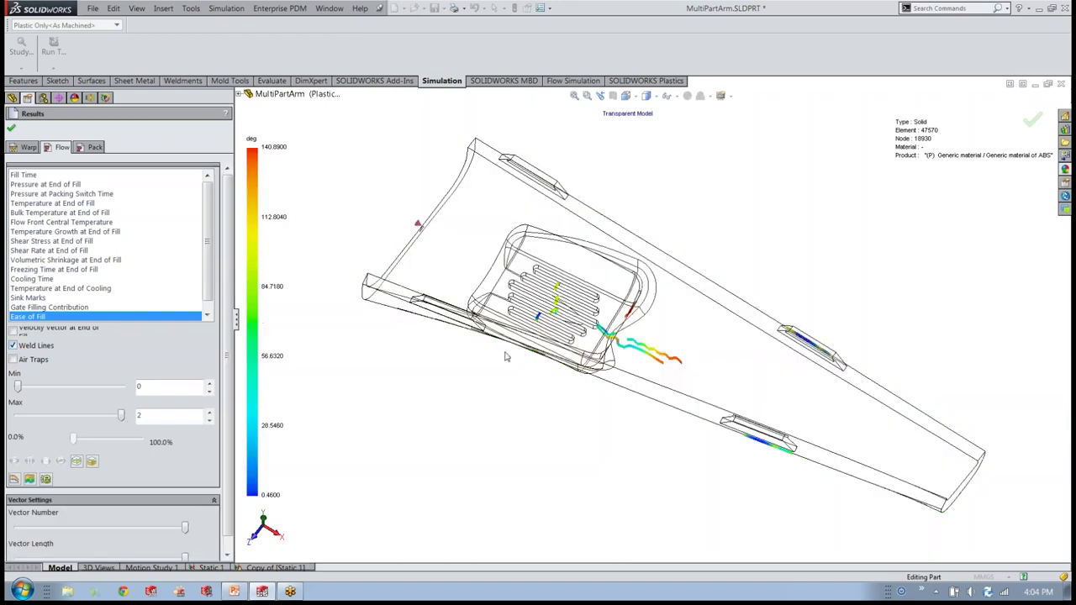
middle_drag(608, 340, 586, 380)
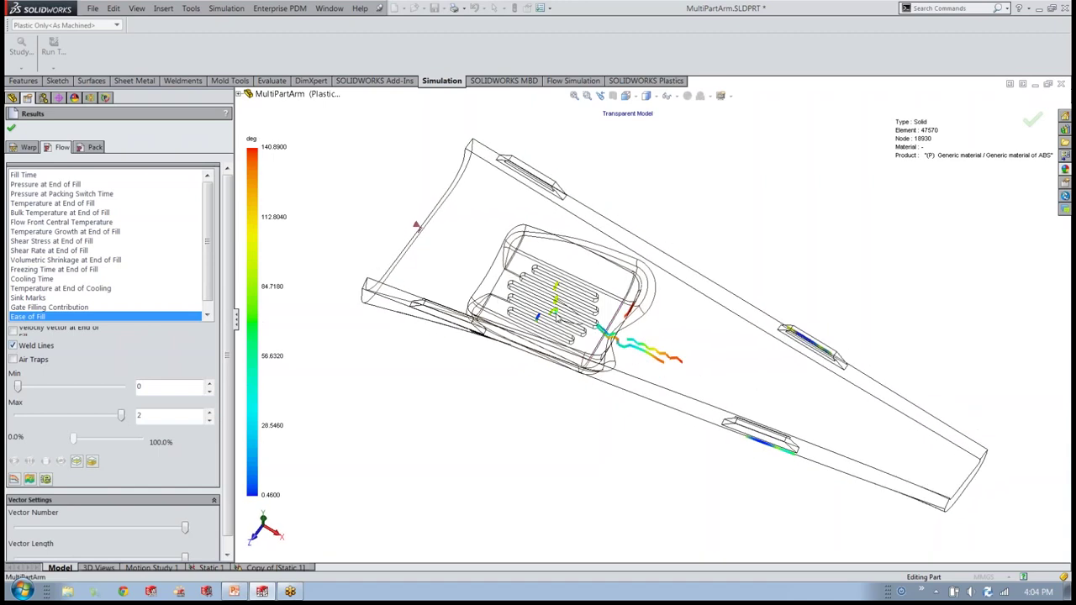
Add the air traps to the weld line display and examine their locations from several angles.
click(13, 359)
middle_drag(409, 465, 473, 206)
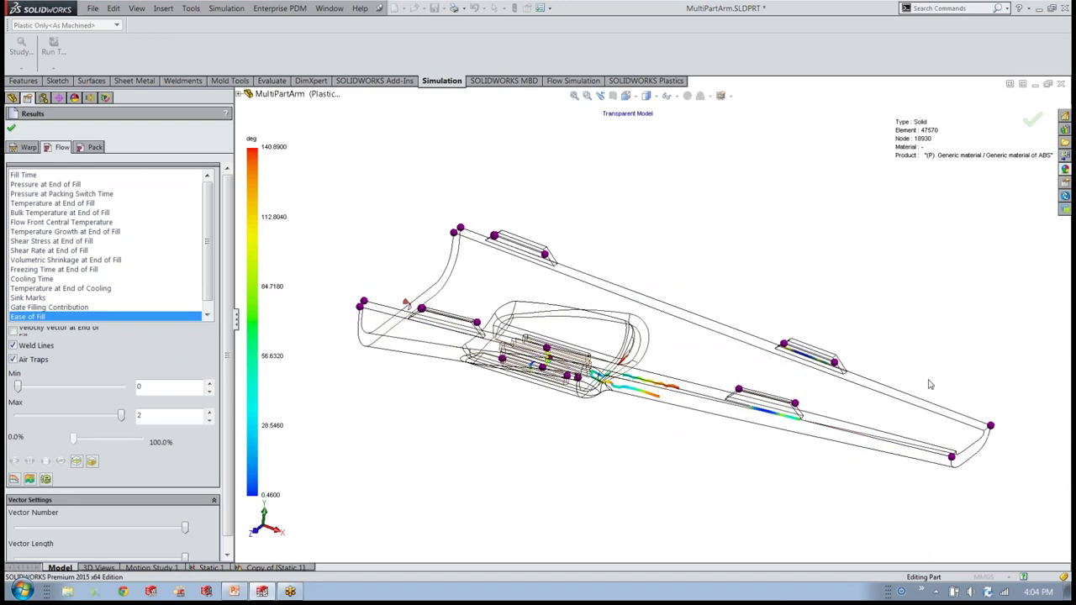
middle_drag(890, 483, 839, 447)
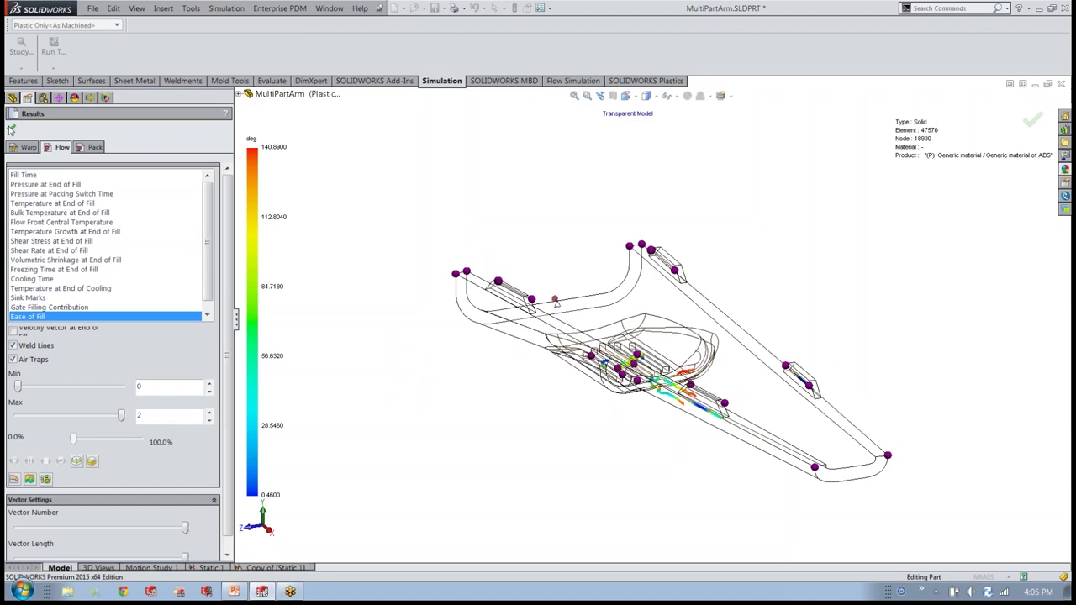
Close the flow results, switch to the SIM.pptx presentation in PowerPoint and start the slide show from slide 10.
click(11, 129)
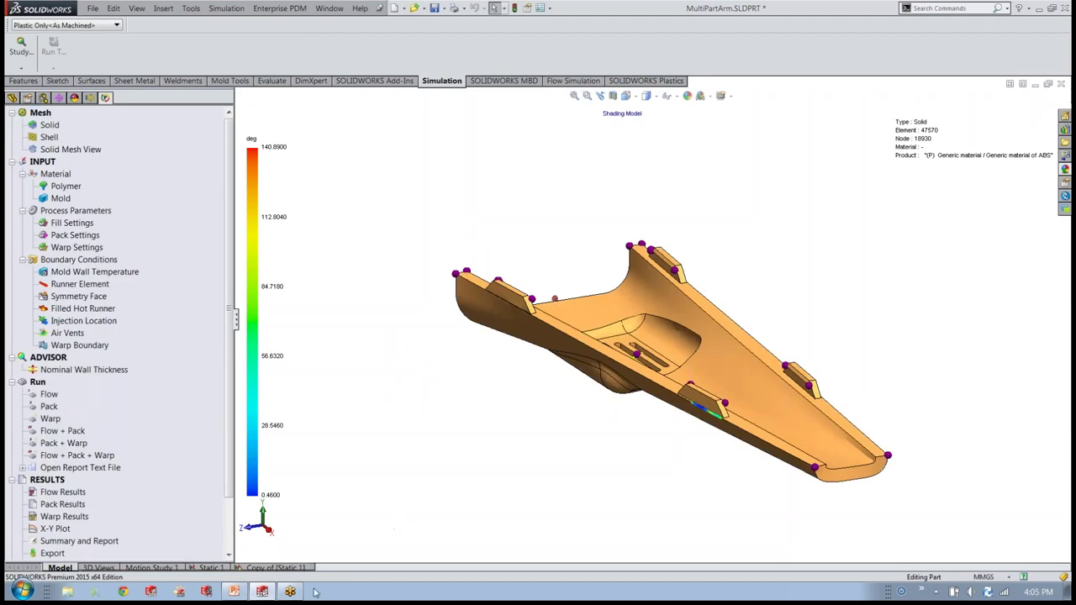
click(234, 592)
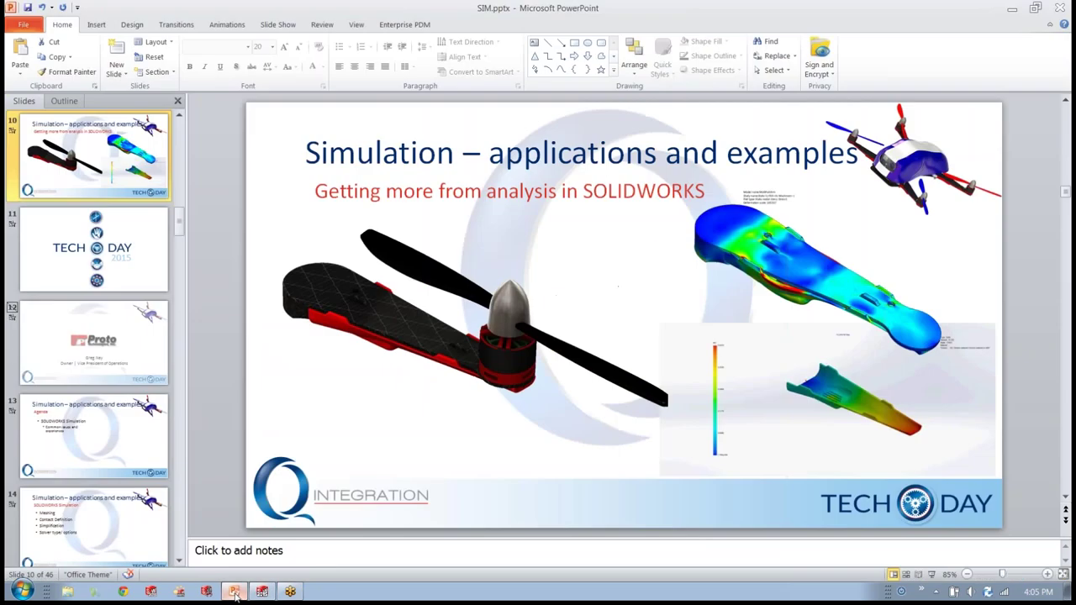
click(932, 574)
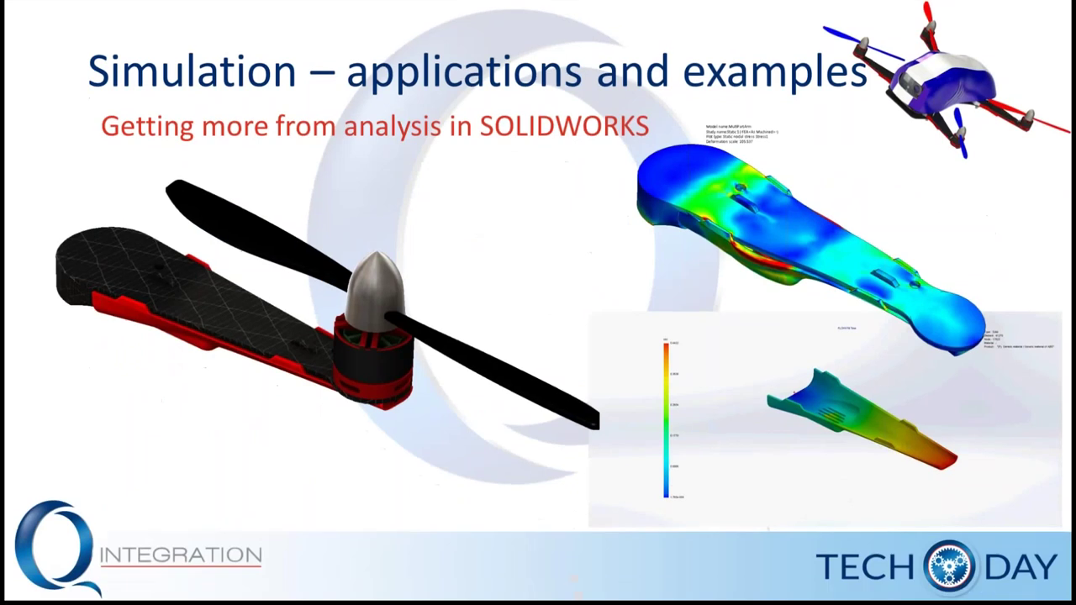